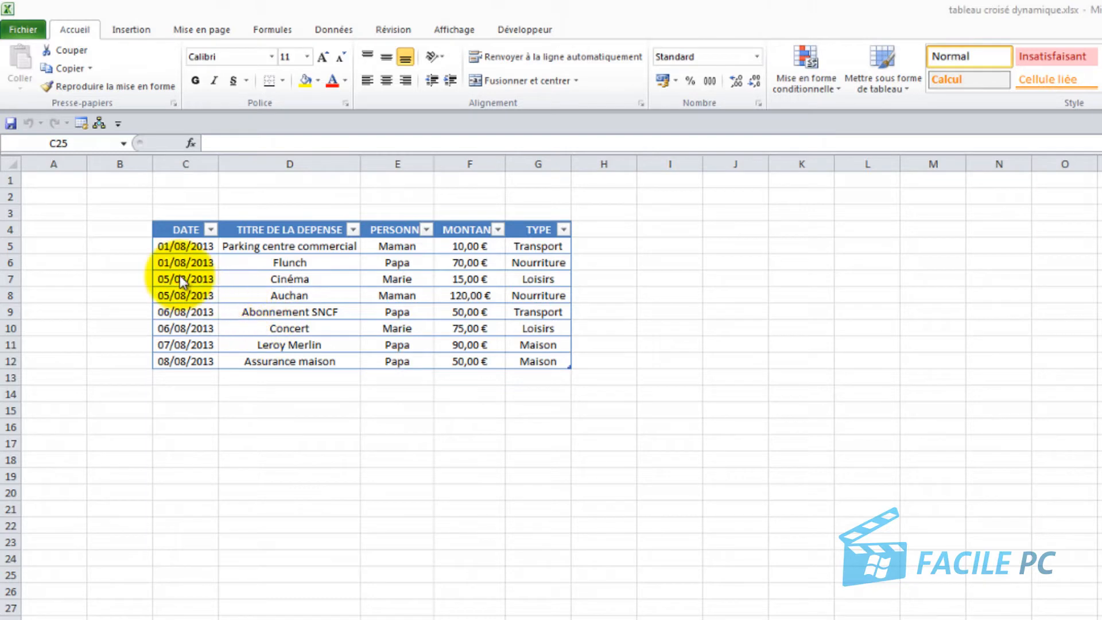
- Create a pivot table on a new worksheet from the expense table in C4:G12
left_click(176, 229)
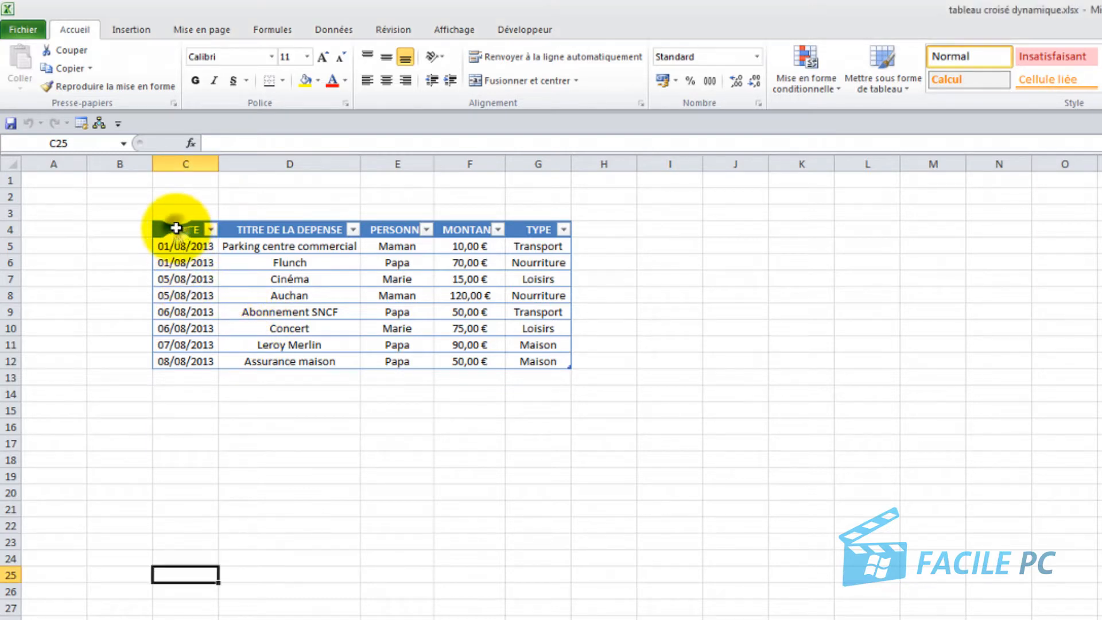
left_click_drag(176, 229, 534, 358)
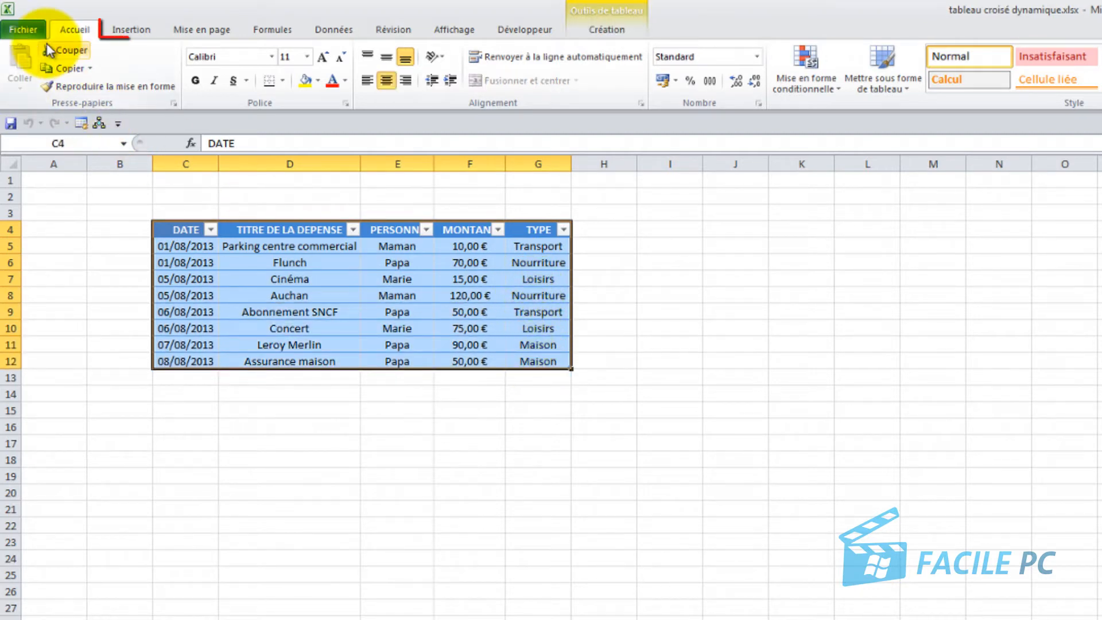
left_click(131, 29)
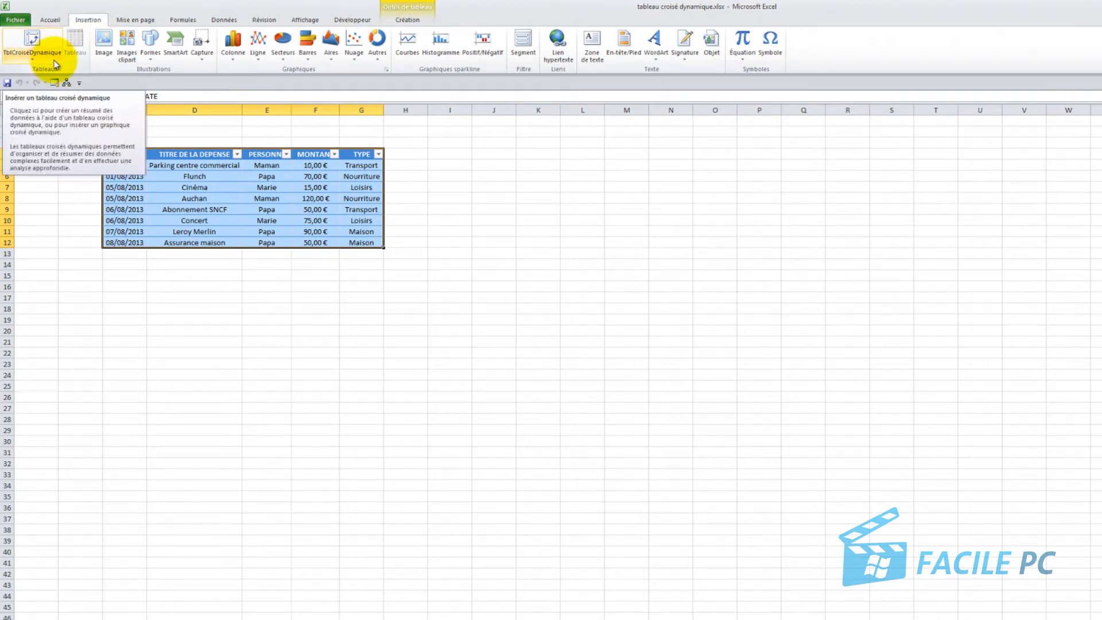
left_click(31, 40)
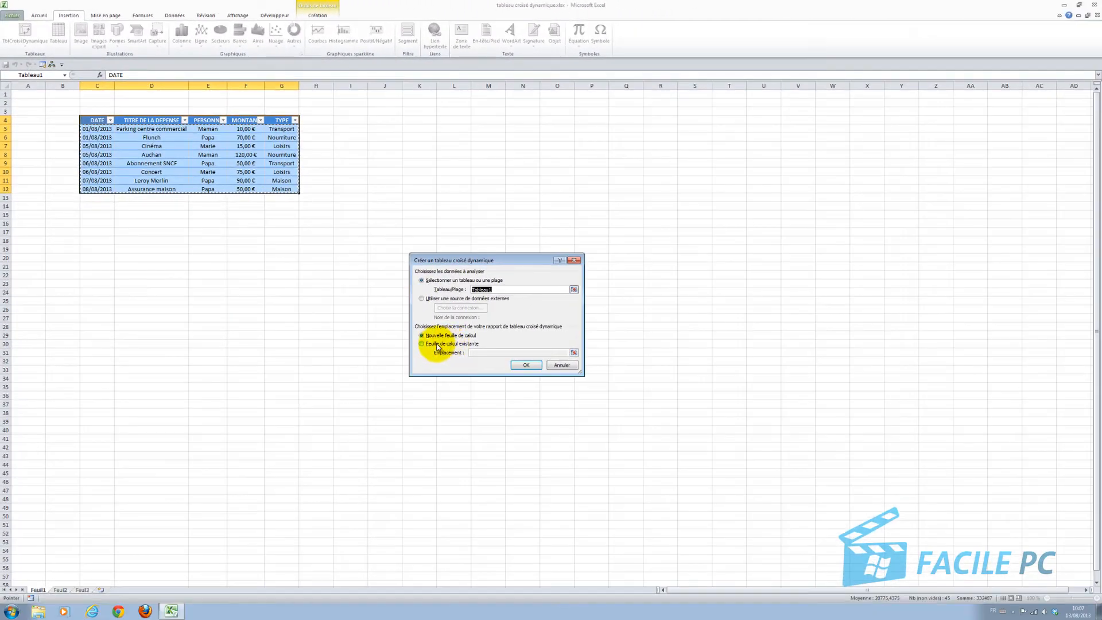
left_click(524, 366)
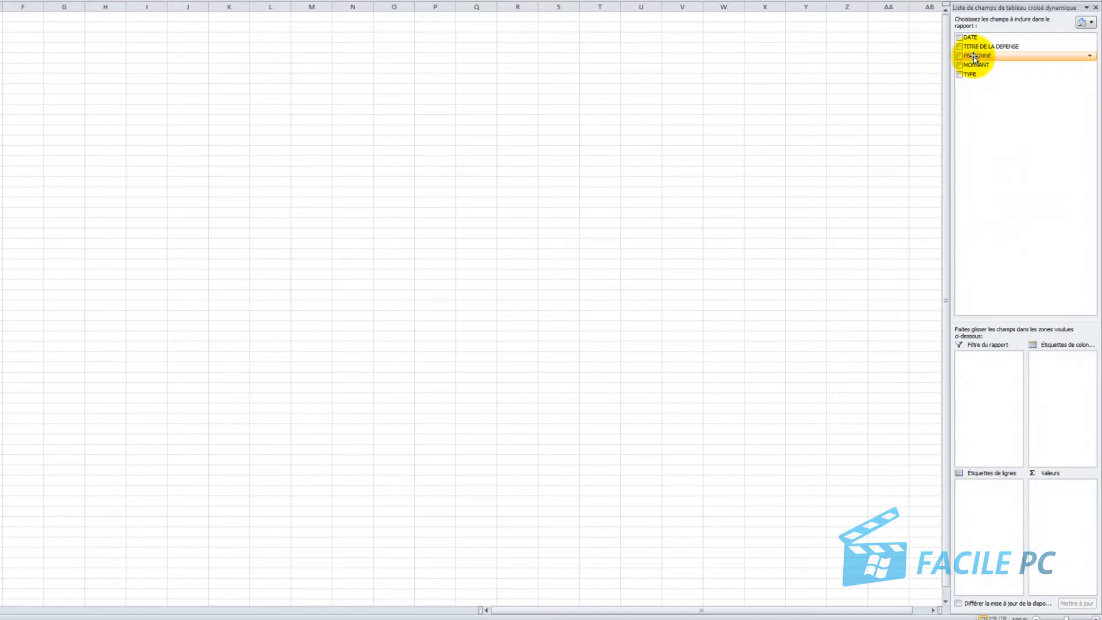
- Lay out the pivot table with PERSONNE as row labels, TYPE as column labels and MONTANT as summed values
left_click_drag(973, 57, 990, 508)
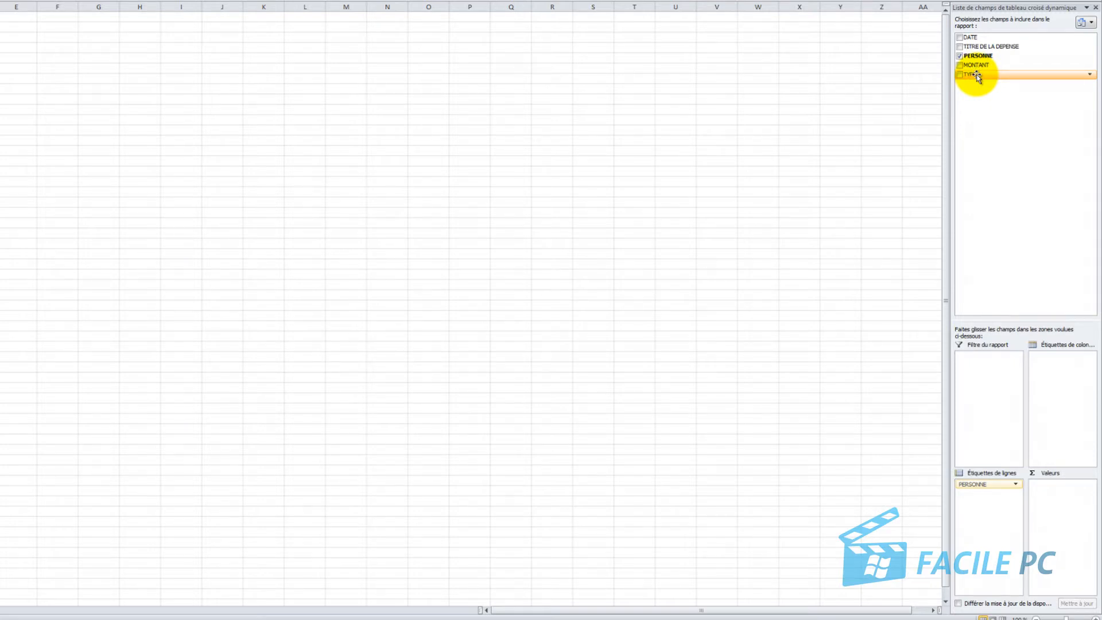
left_click_drag(978, 76, 1060, 373)
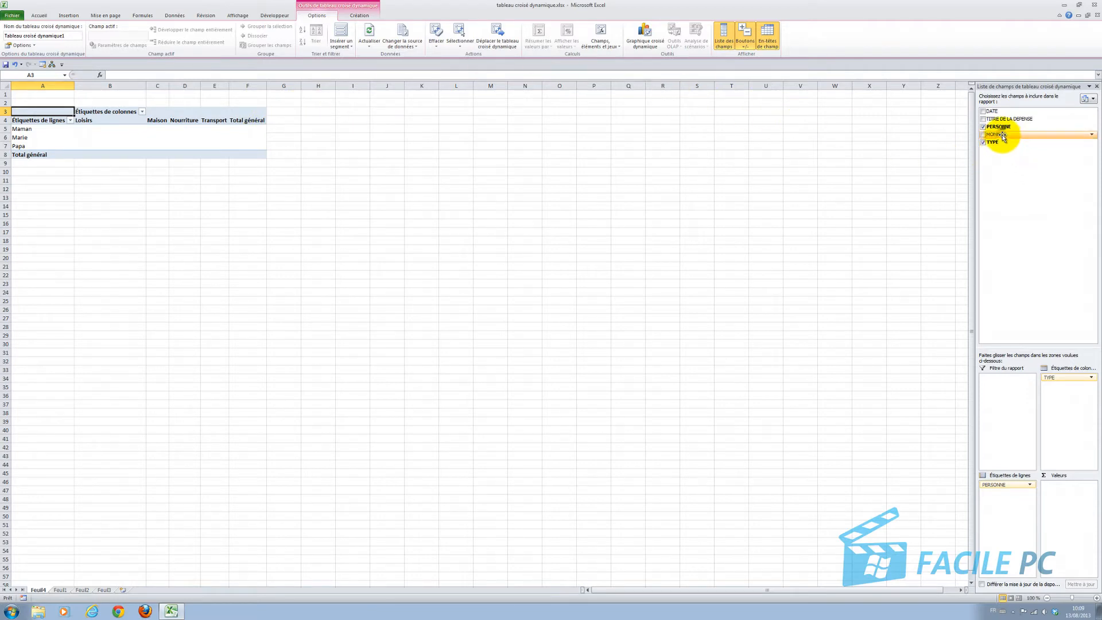
left_click_drag(1003, 136, 1069, 511)
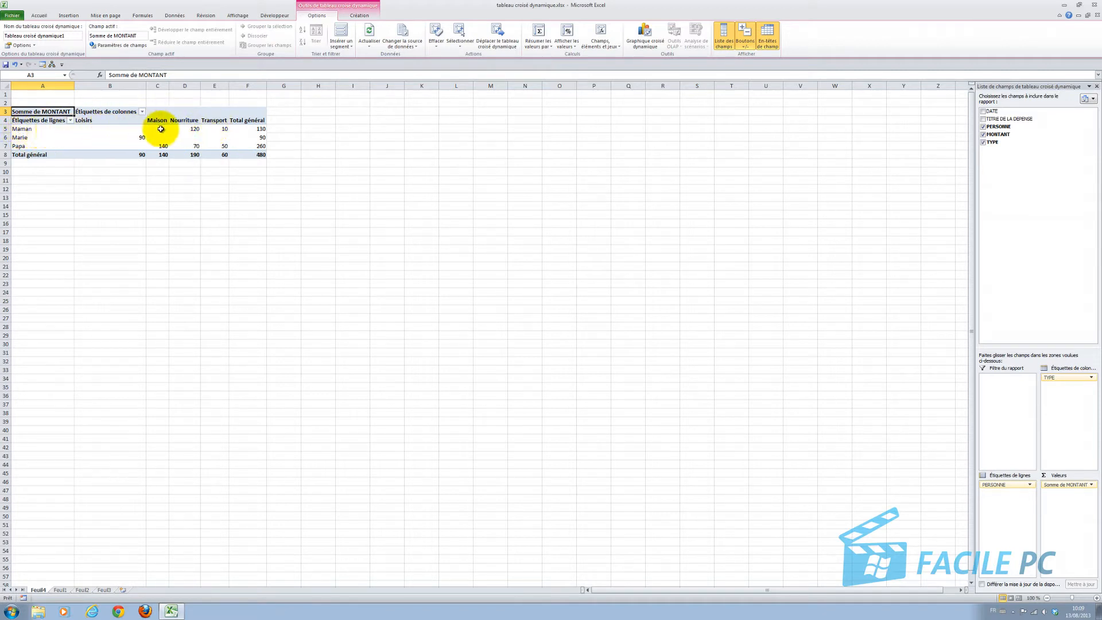
mouse_move(192, 130)
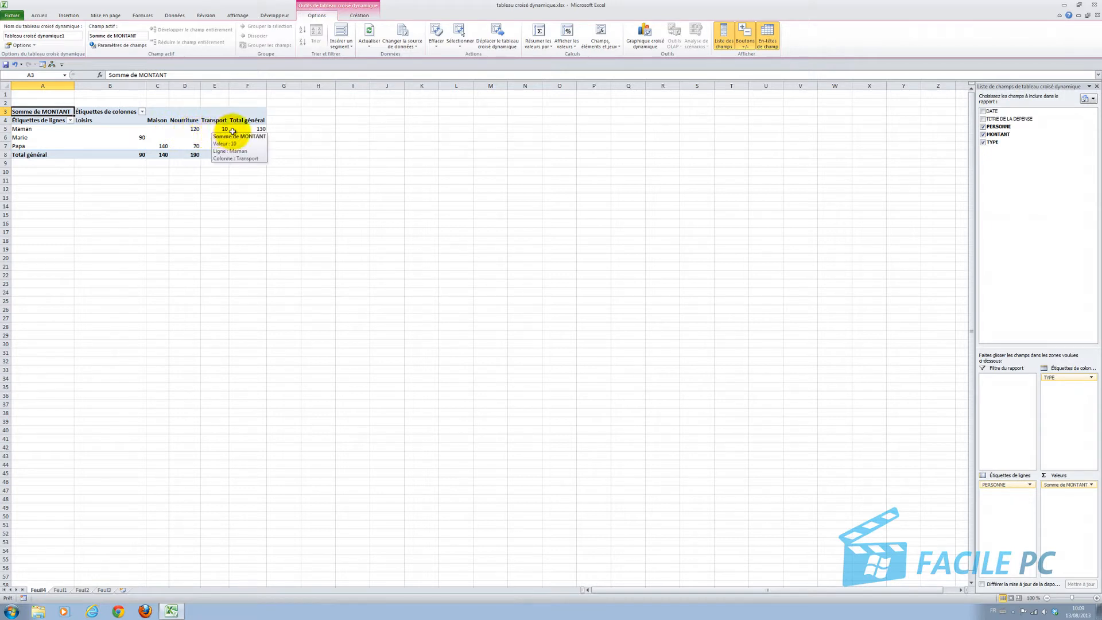
mouse_move(261, 131)
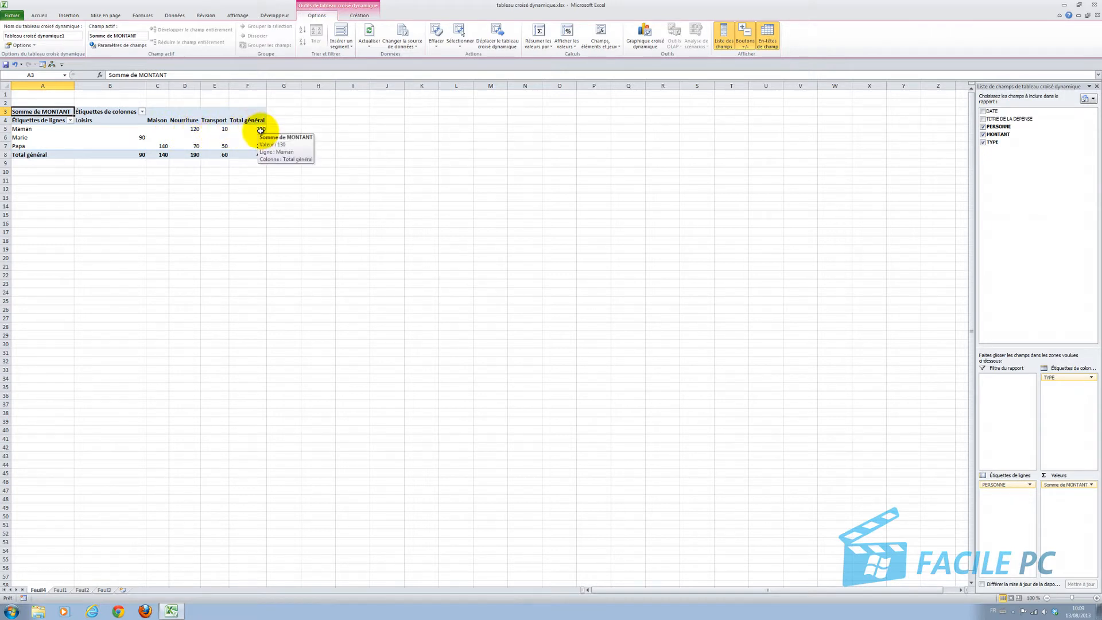
mouse_move(141, 139)
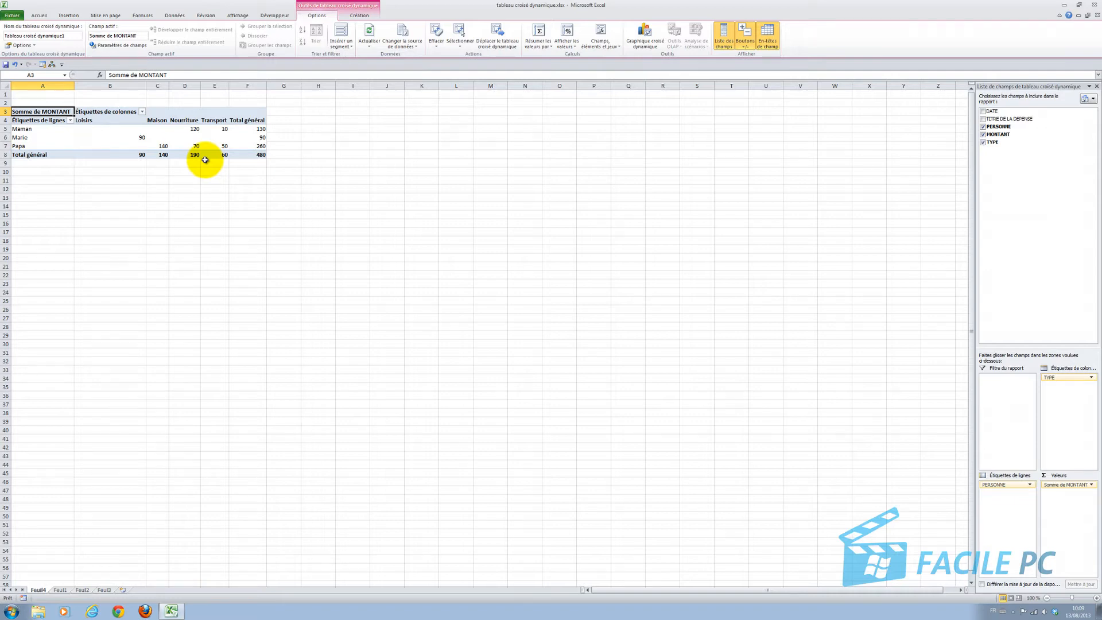
mouse_move(185, 156)
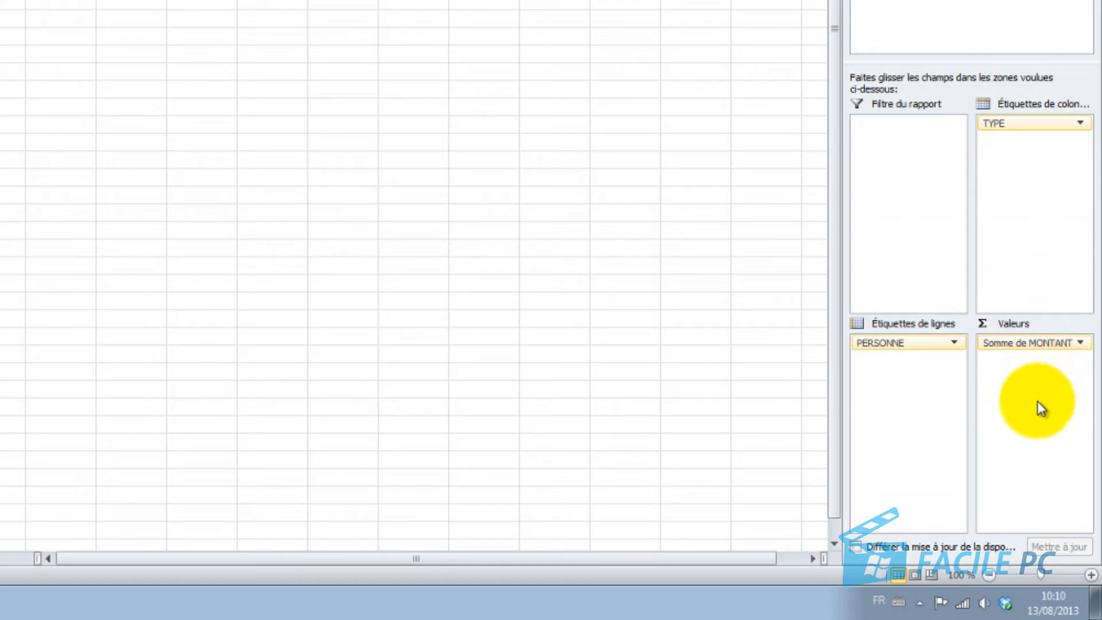
- Change the MONTANT value field's summary calculation to Nombre
left_click(1081, 344)
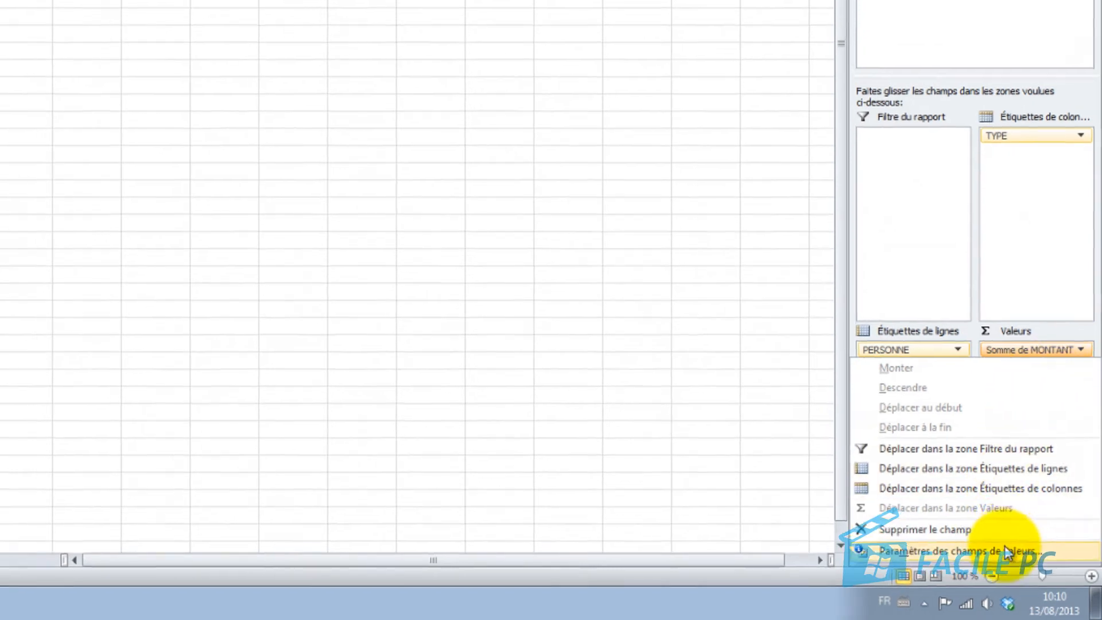
left_click(1007, 551)
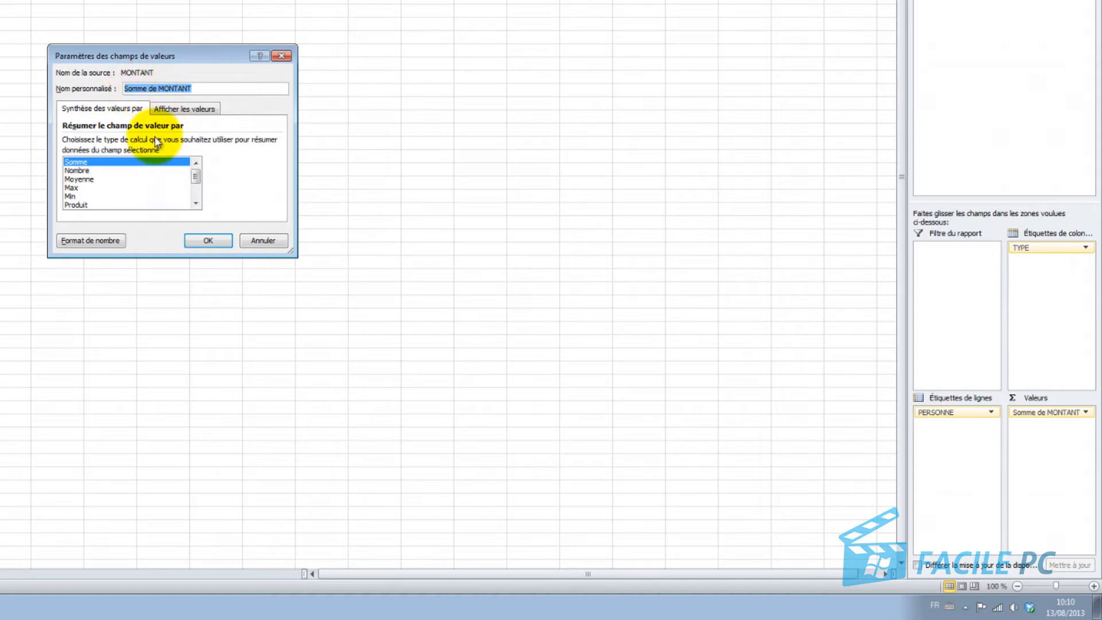
left_click(80, 170)
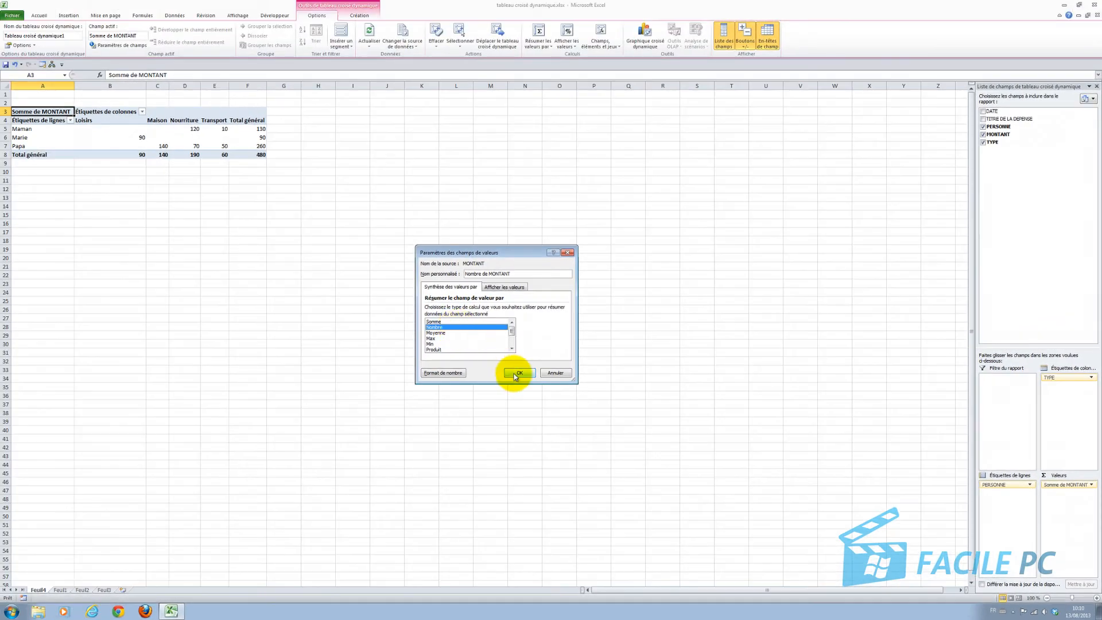
left_click(516, 373)
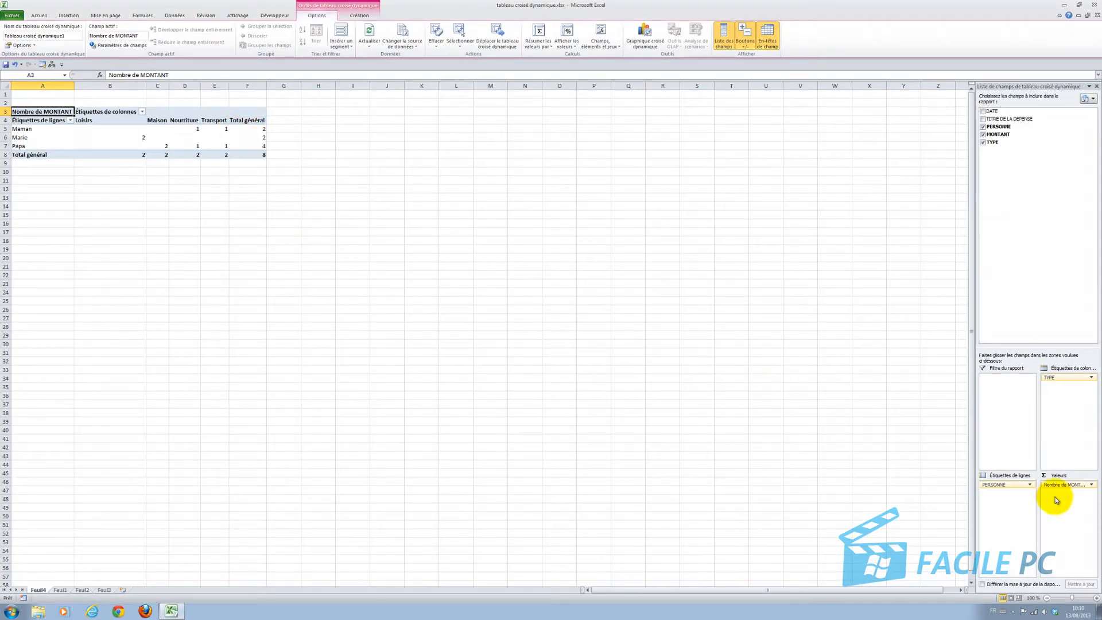
- Summarise the MONTANT value field by Moyenne instead
left_click(1092, 487)
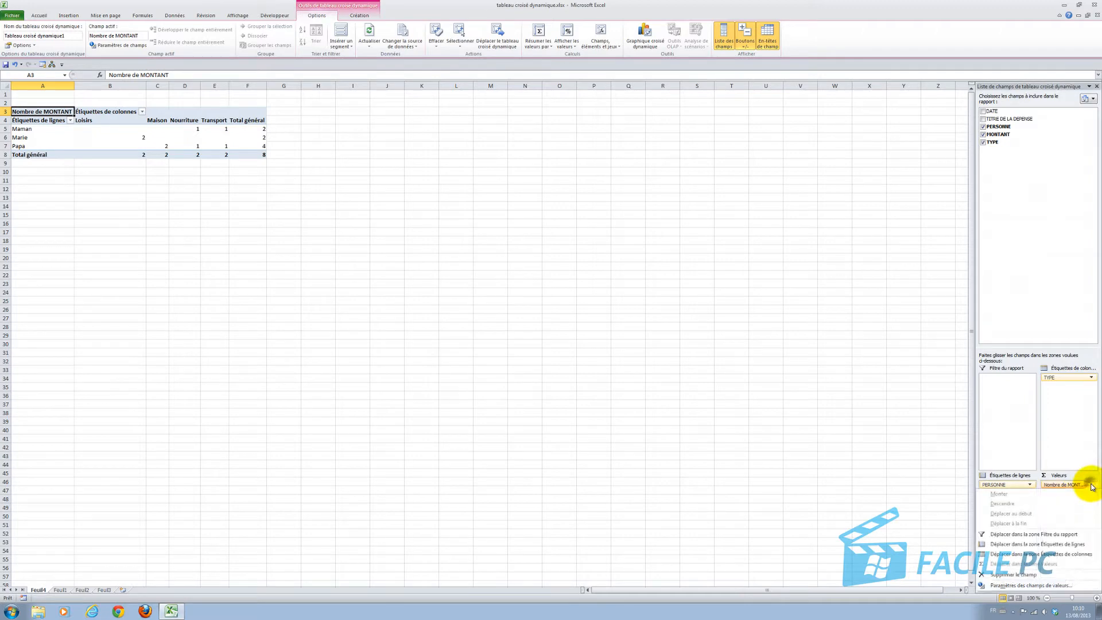
left_click(1038, 584)
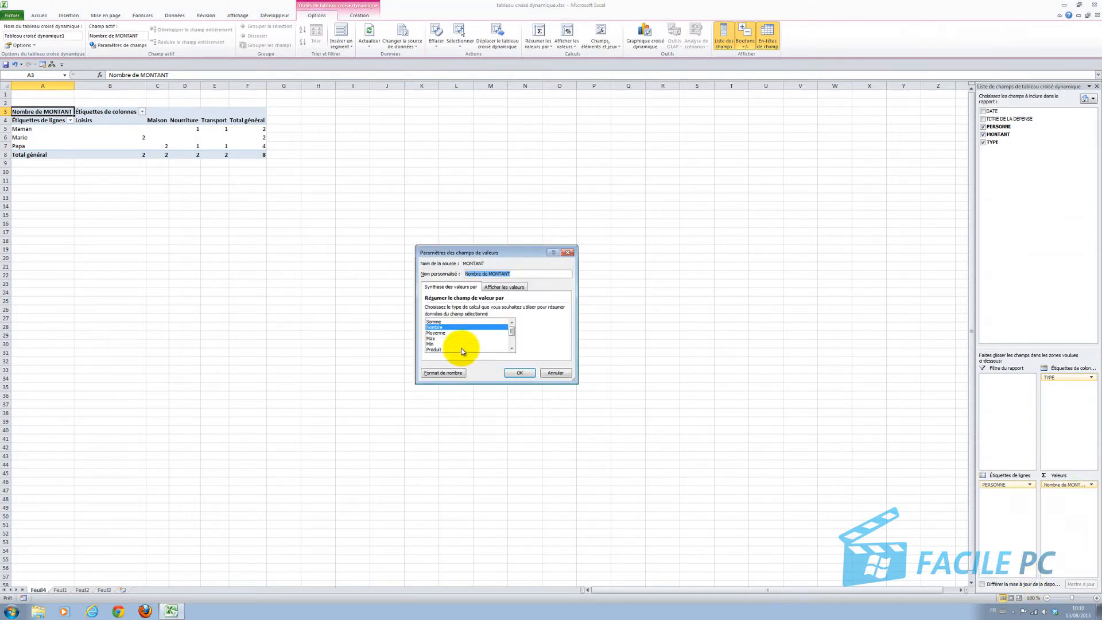
left_click(436, 333)
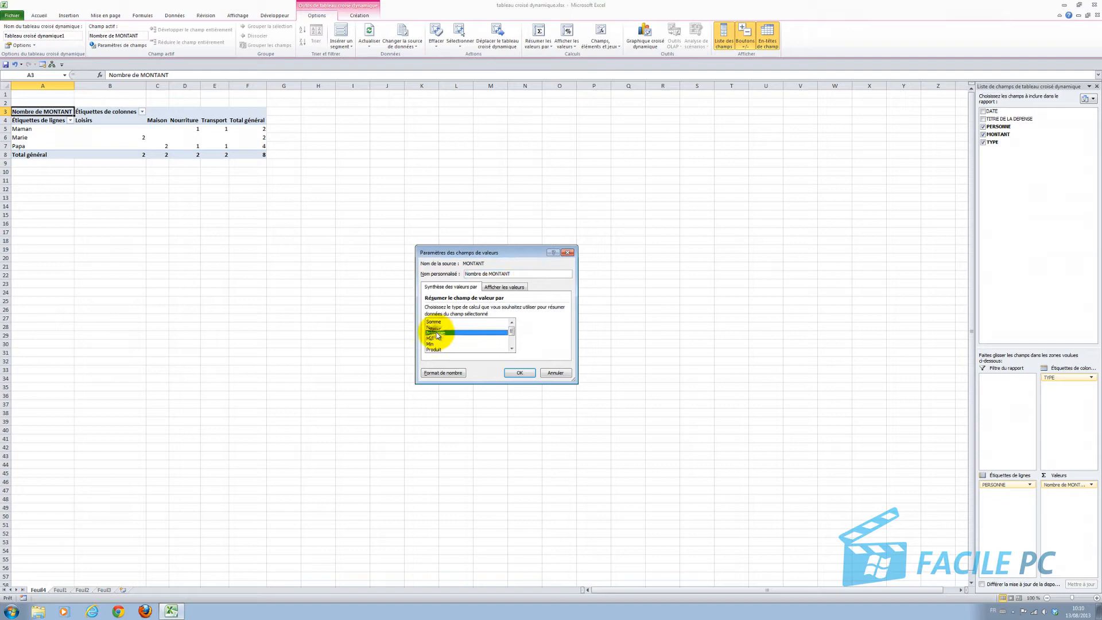
left_click(518, 374)
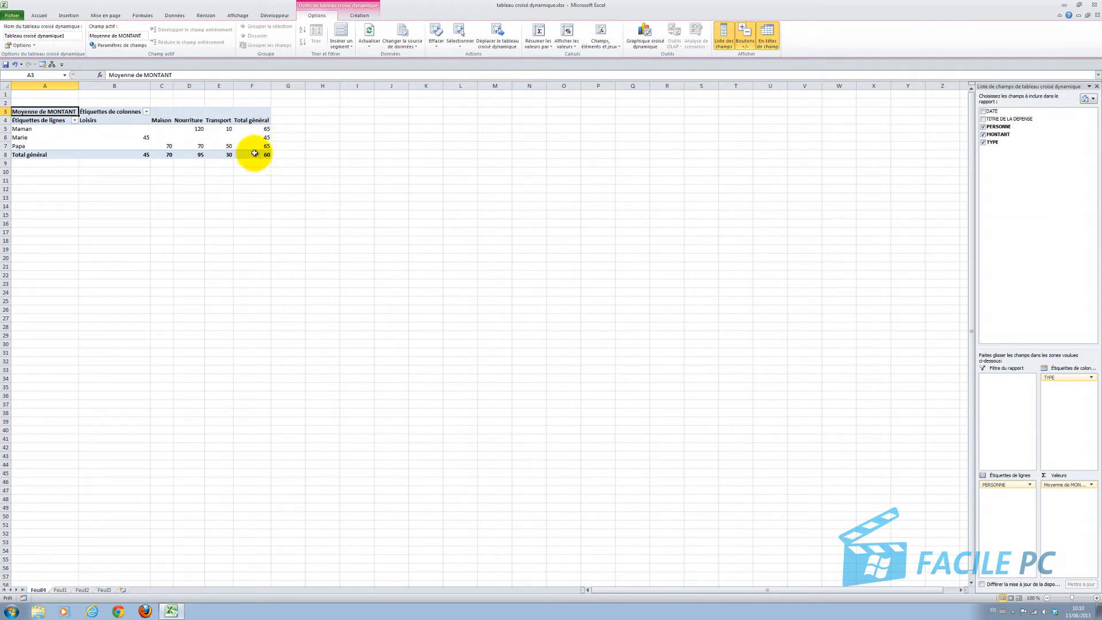
- Switch the calculation of the MONTANT value field to Produit
left_click(1090, 484)
left_click(1061, 585)
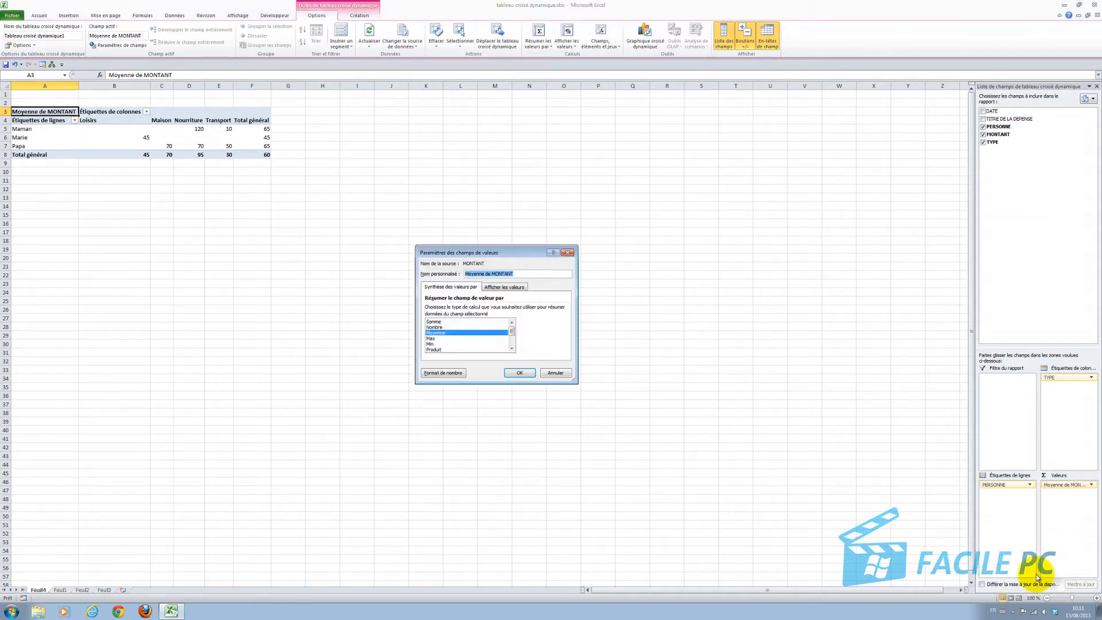
left_click(512, 348)
left_click(512, 349)
left_click(512, 348)
left_click(512, 348)
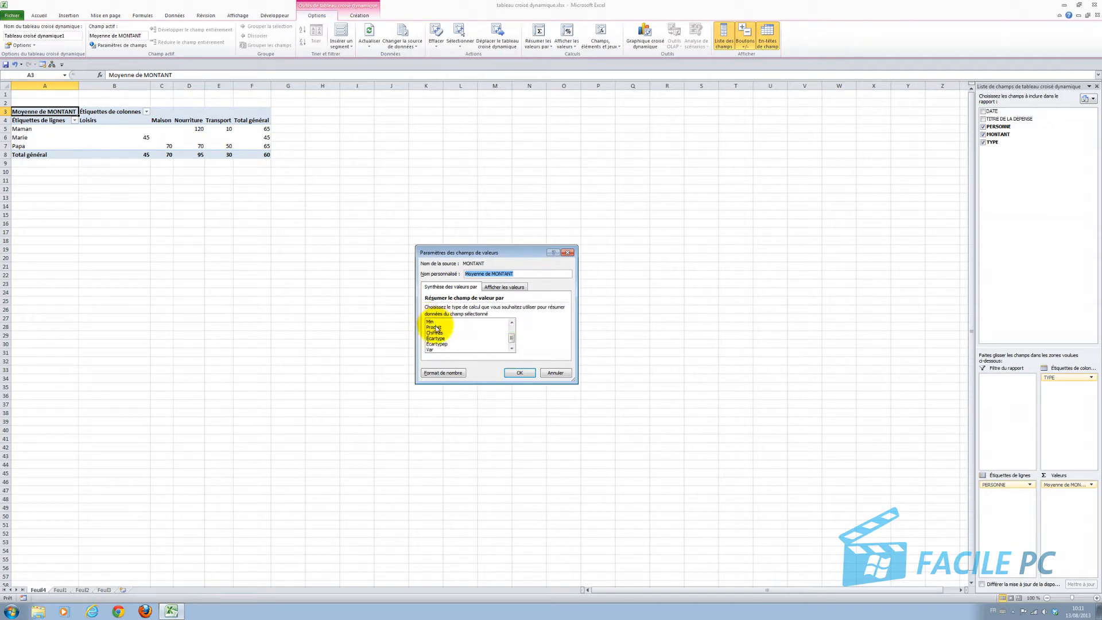
left_click(435, 326)
left_click(520, 373)
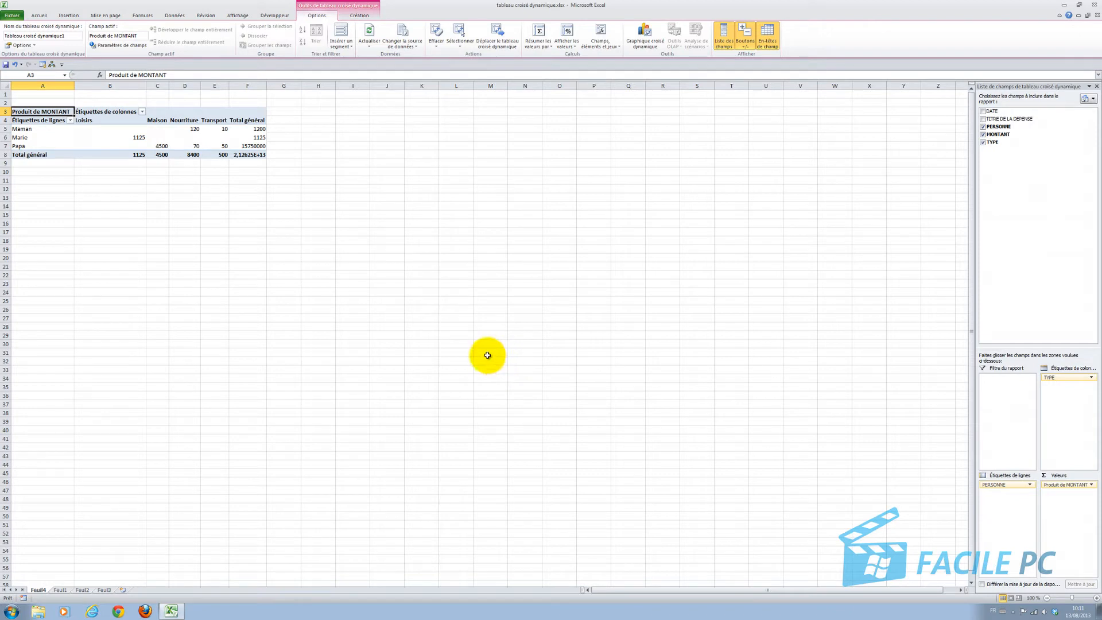
- Set the MONTANT value field back to the Somme calculation
left_click(1091, 485)
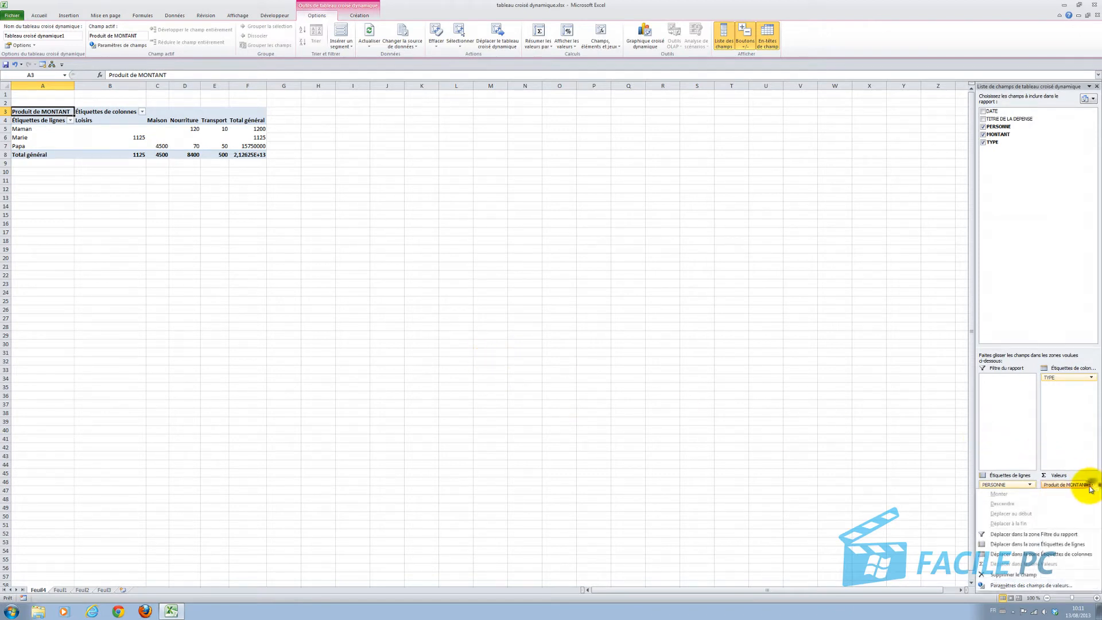
left_click(1062, 586)
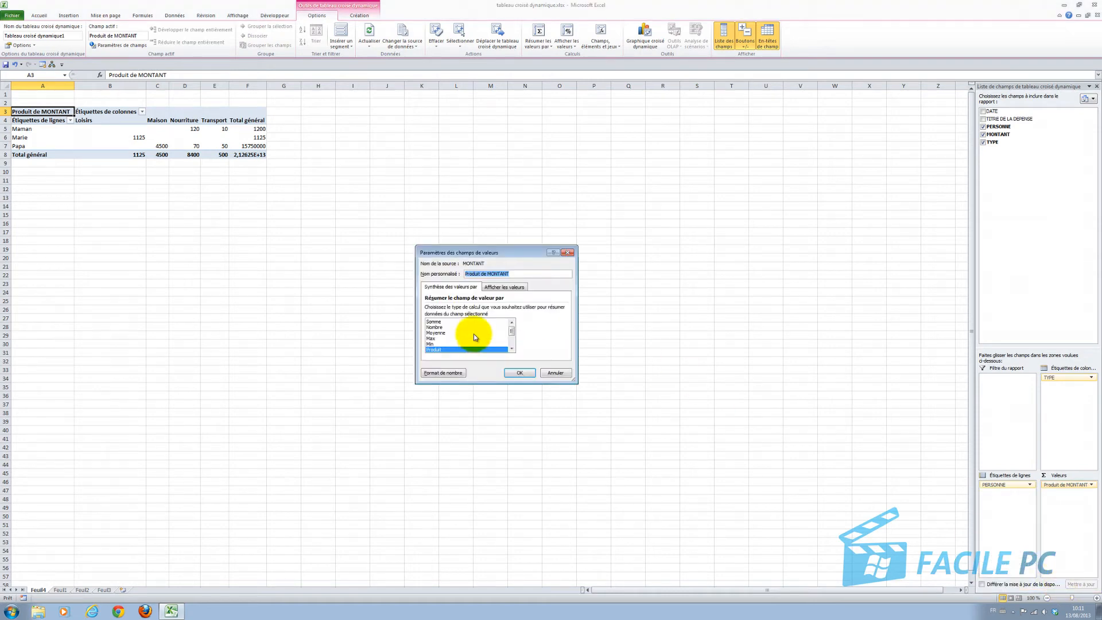
left_click(436, 322)
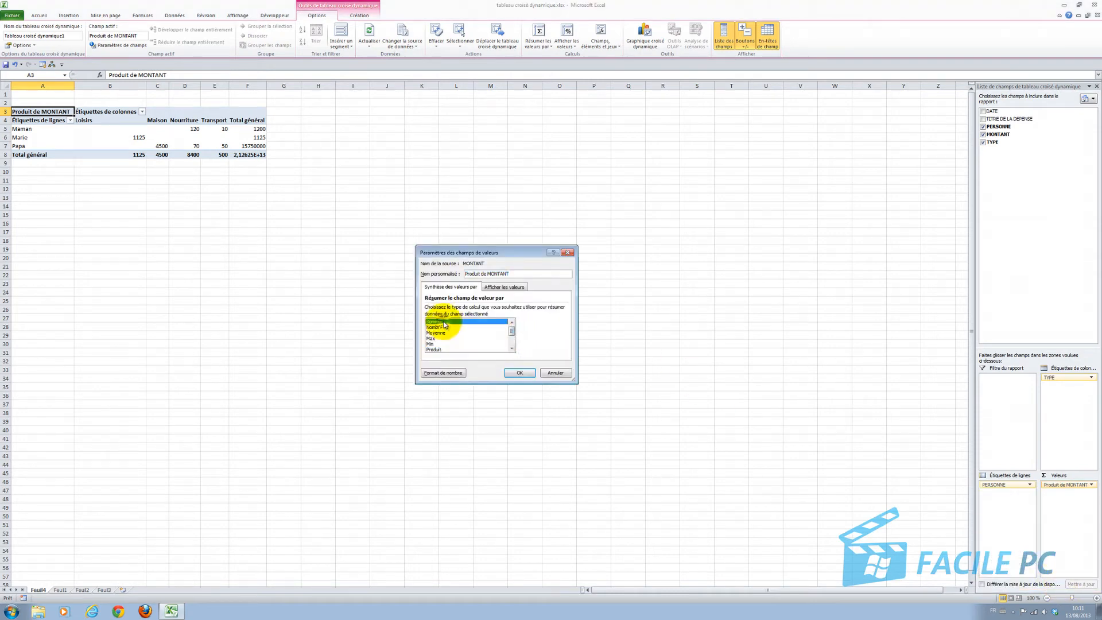
left_click(519, 374)
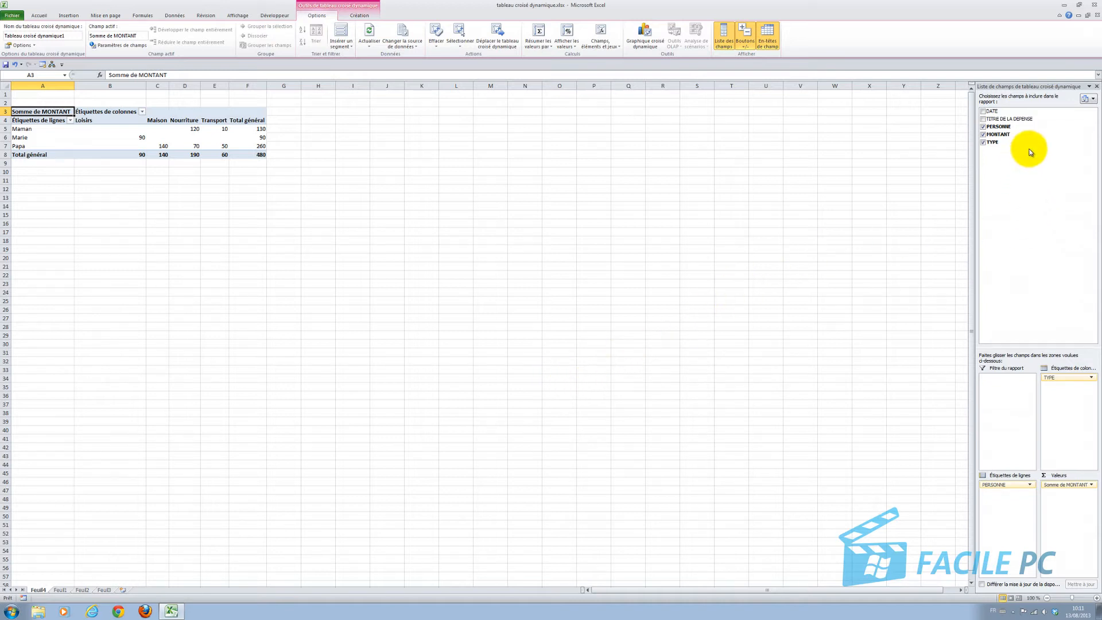
- Add DATE as a report filter and restrict the pivot table to 05/08/2013
left_click_drag(994, 111, 999, 391)
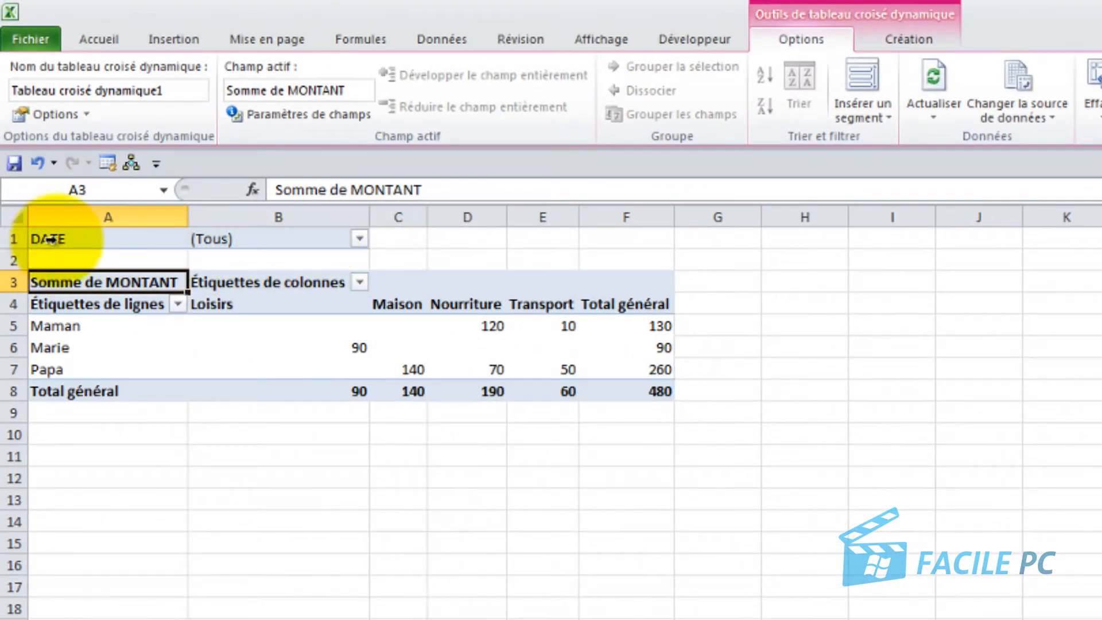
left_click(360, 238)
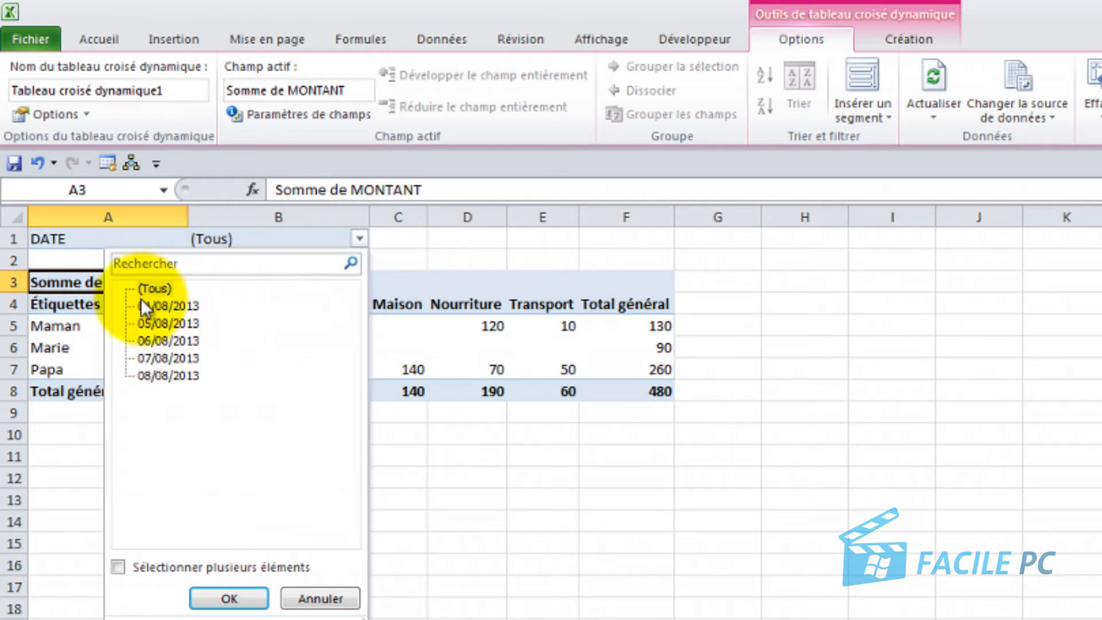
left_click(173, 323)
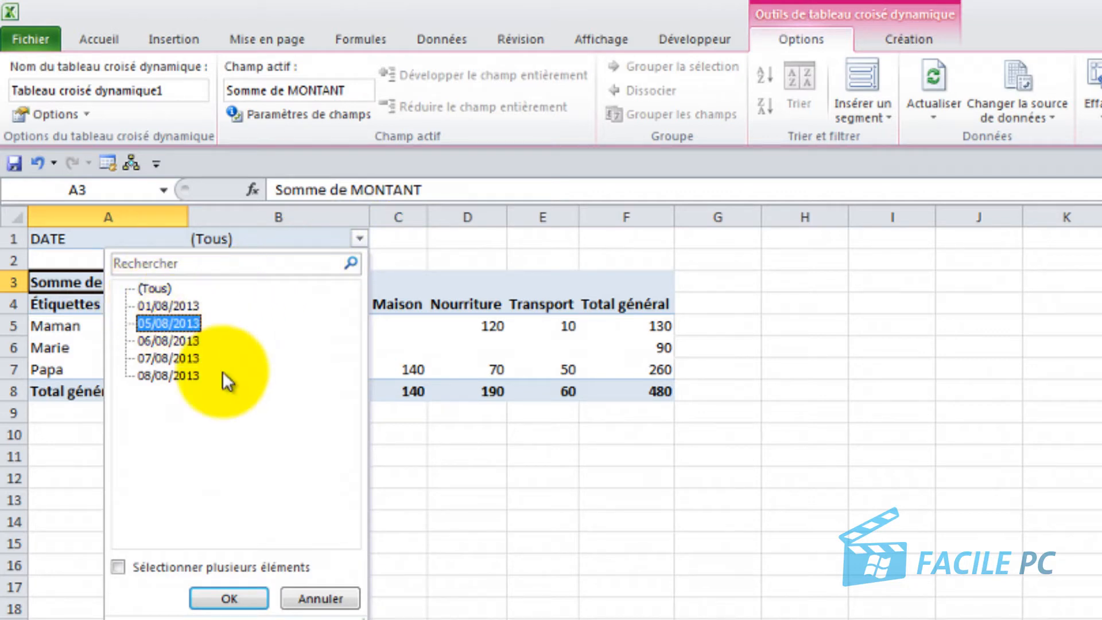
left_click(212, 599)
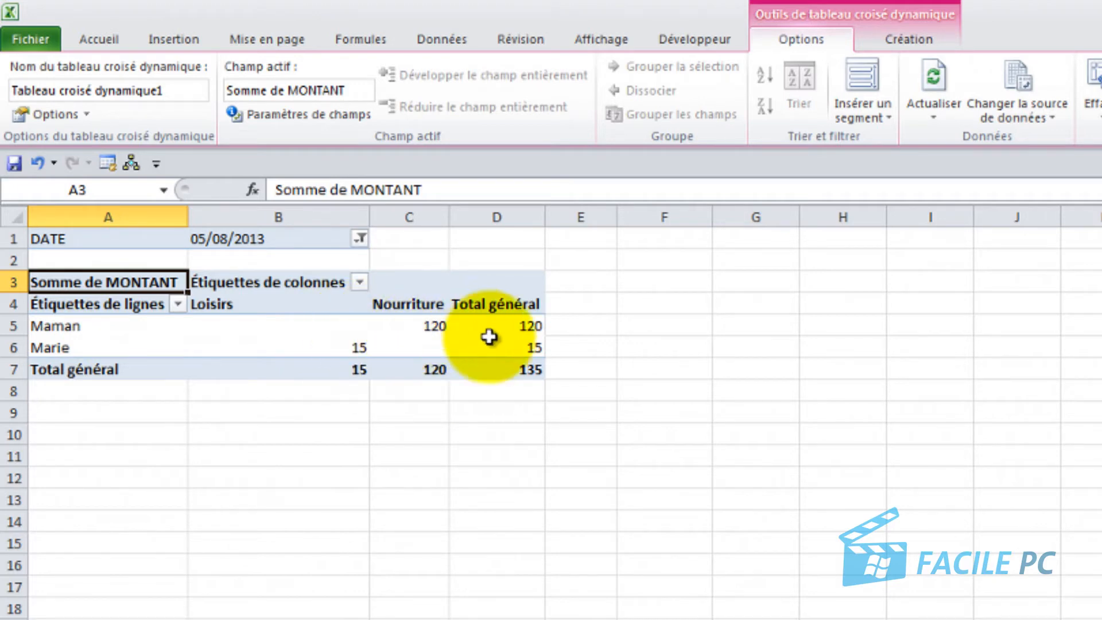
mouse_move(505, 353)
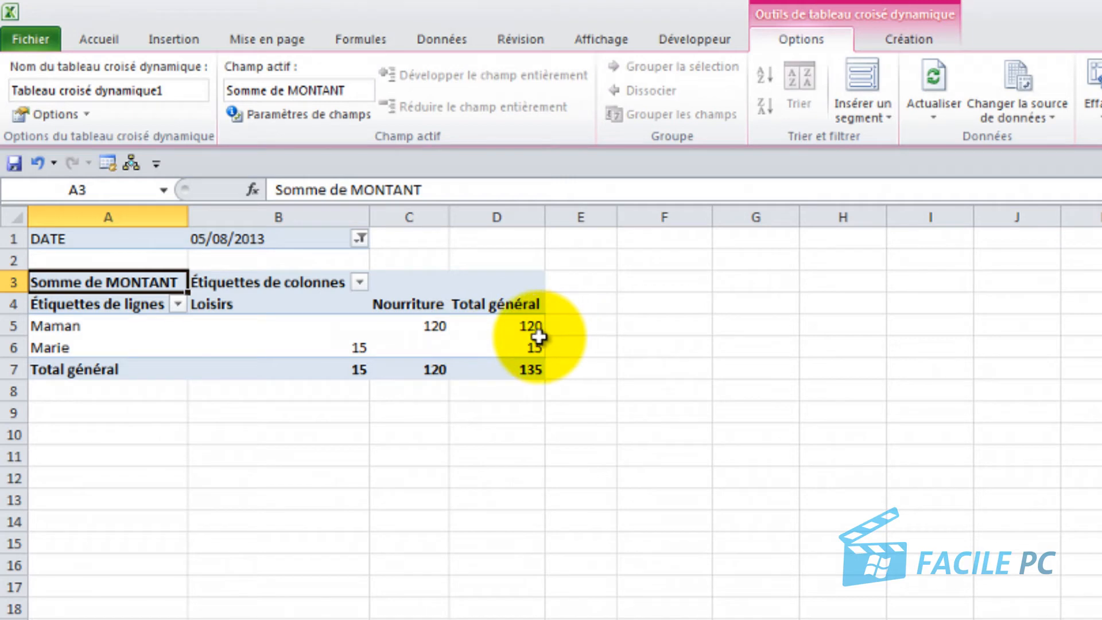
- Set the pivot table's DATE report filter to 08/08/2013
left_click(360, 239)
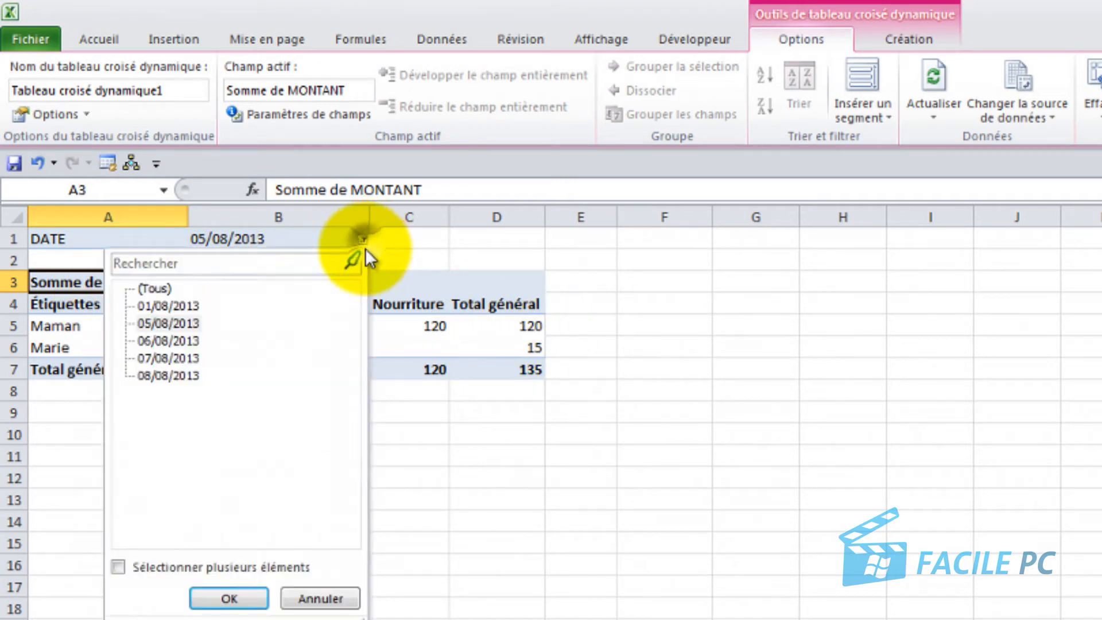
left_click(184, 373)
left_click(211, 597)
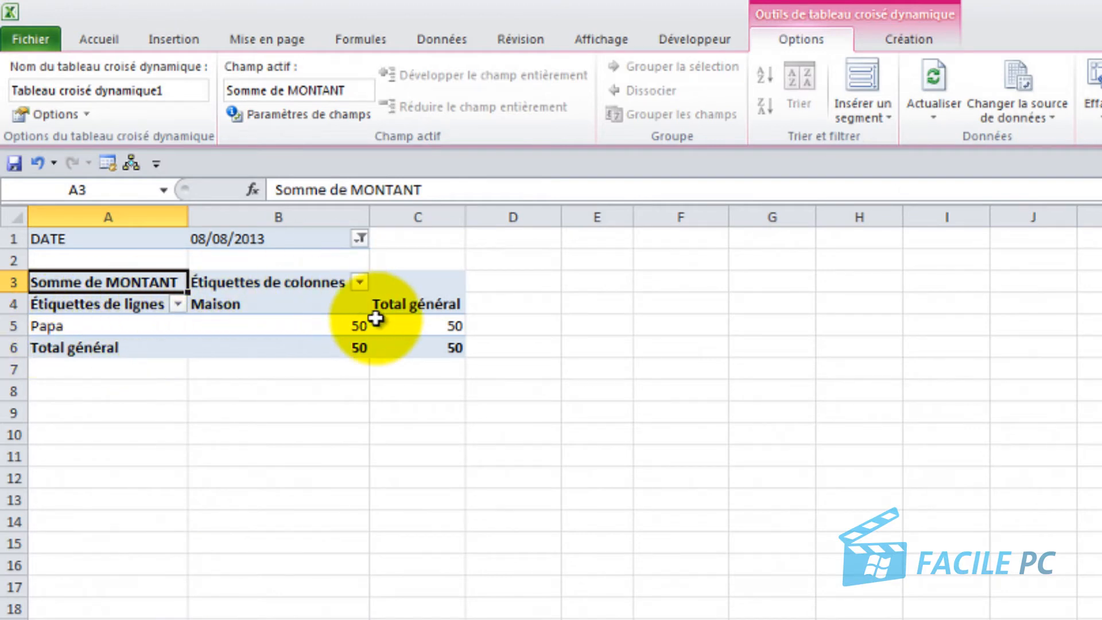
mouse_move(376, 319)
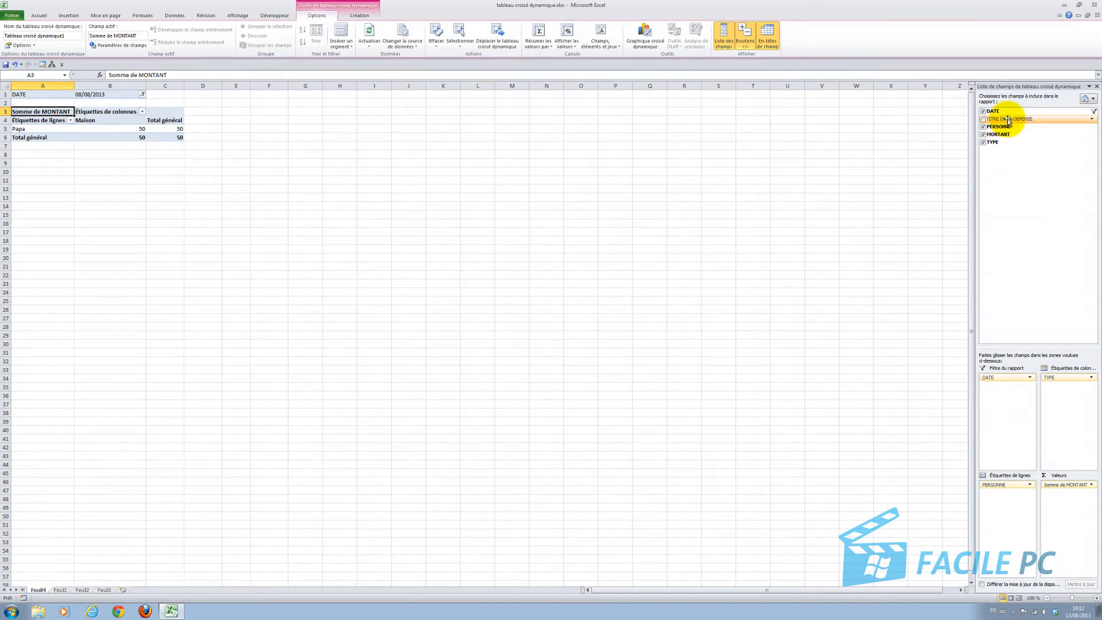
- Add TITRE DE LA DEPENSE to the row labels beneath PERSONNE and reset the DATE report filter to (Tous)
left_click_drag(1008, 122, 1009, 507)
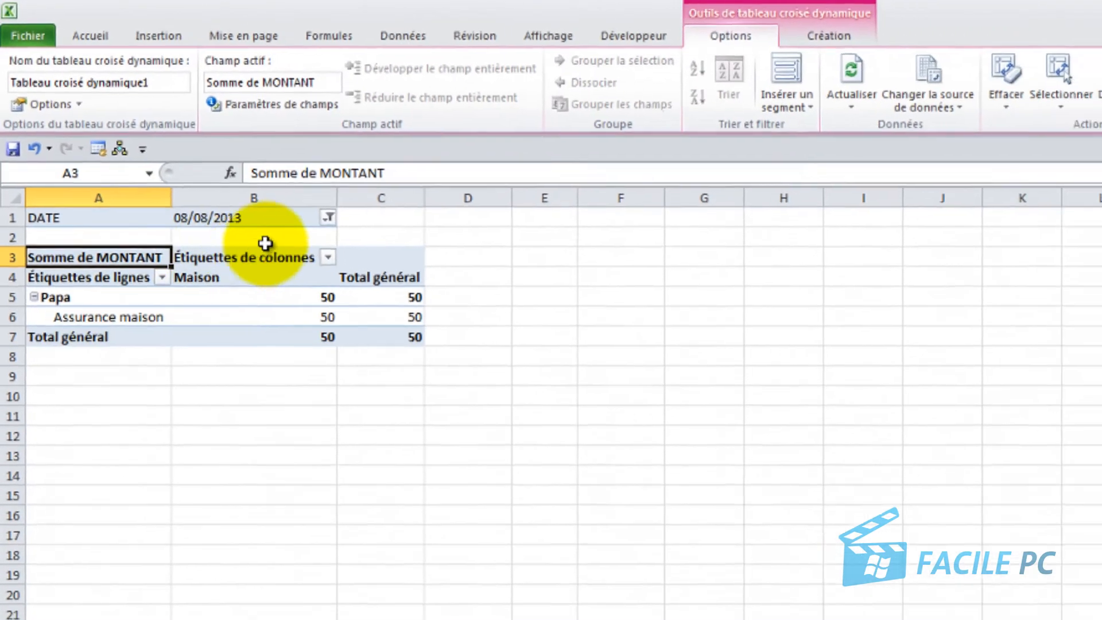
left_click(328, 217)
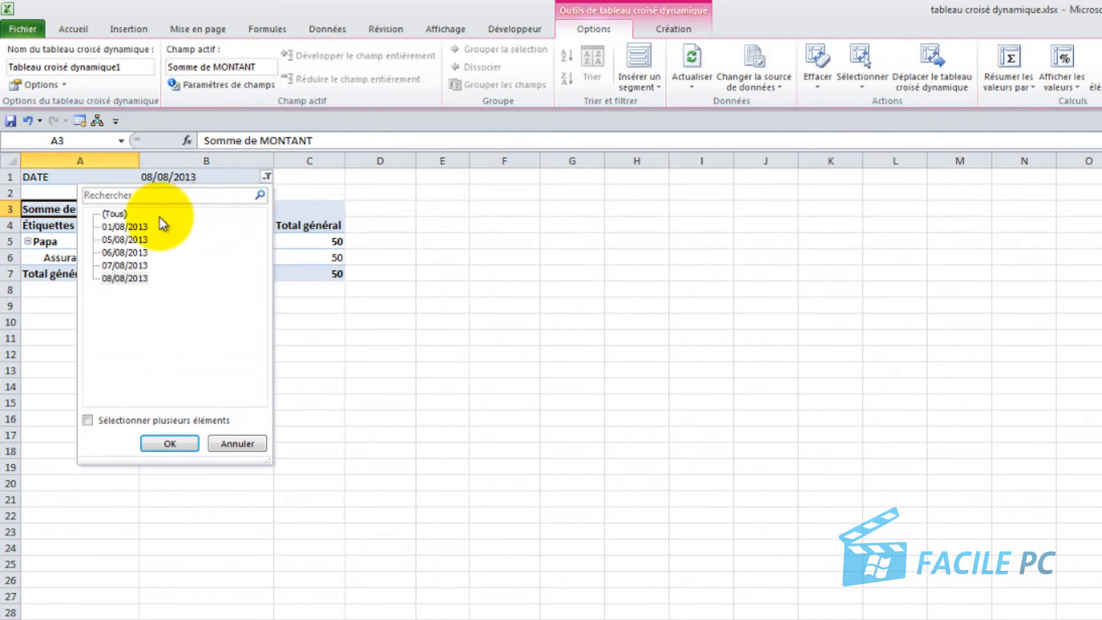
left_click(114, 214)
left_click(175, 443)
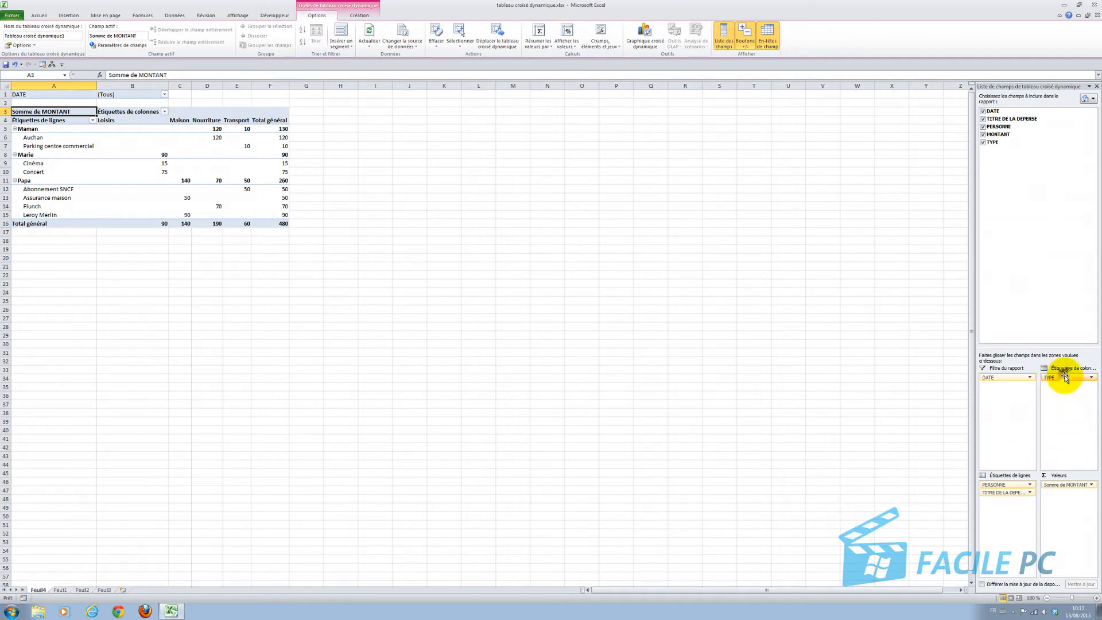
- Move TYPE from the column labels to the row labels, and move PERSONNE to the column labels
left_click_drag(1065, 377, 1015, 516)
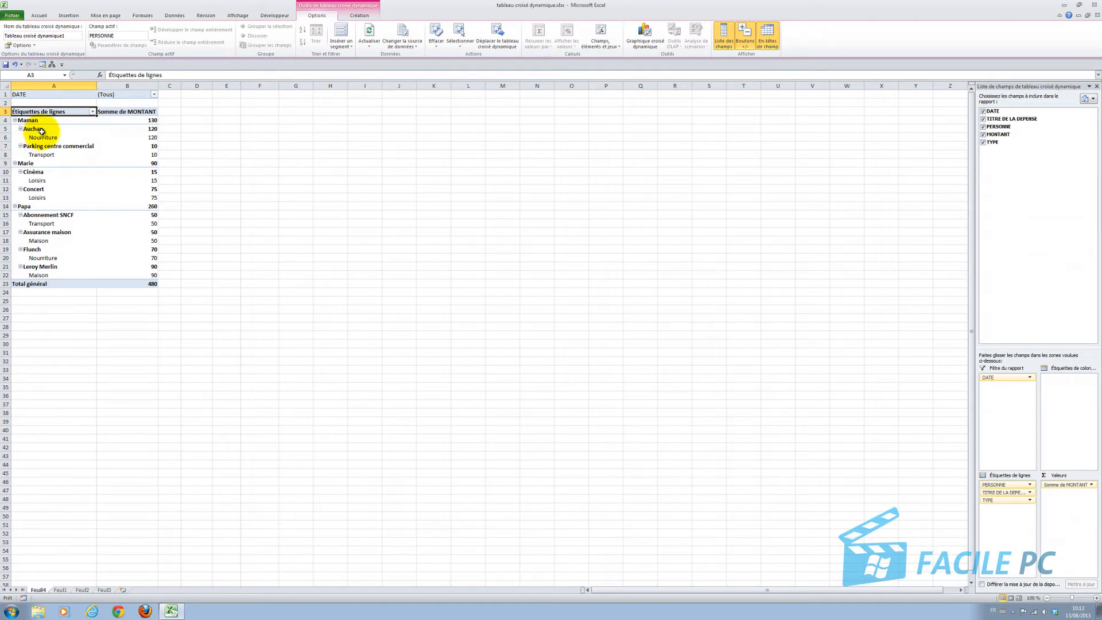
mouse_move(135, 137)
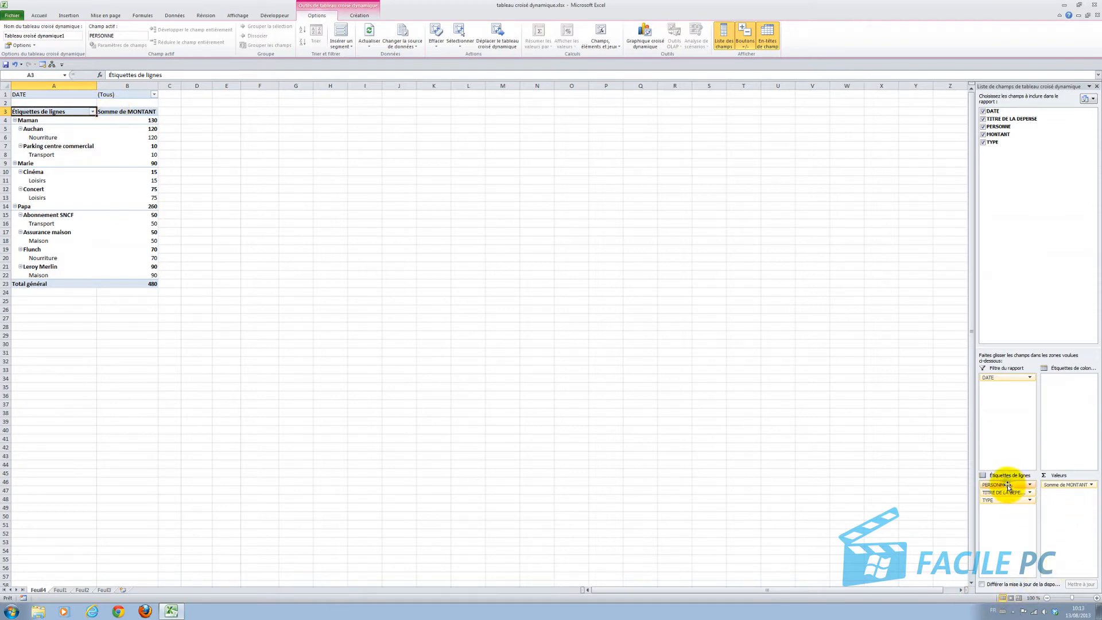
left_click_drag(1008, 486, 1079, 388)
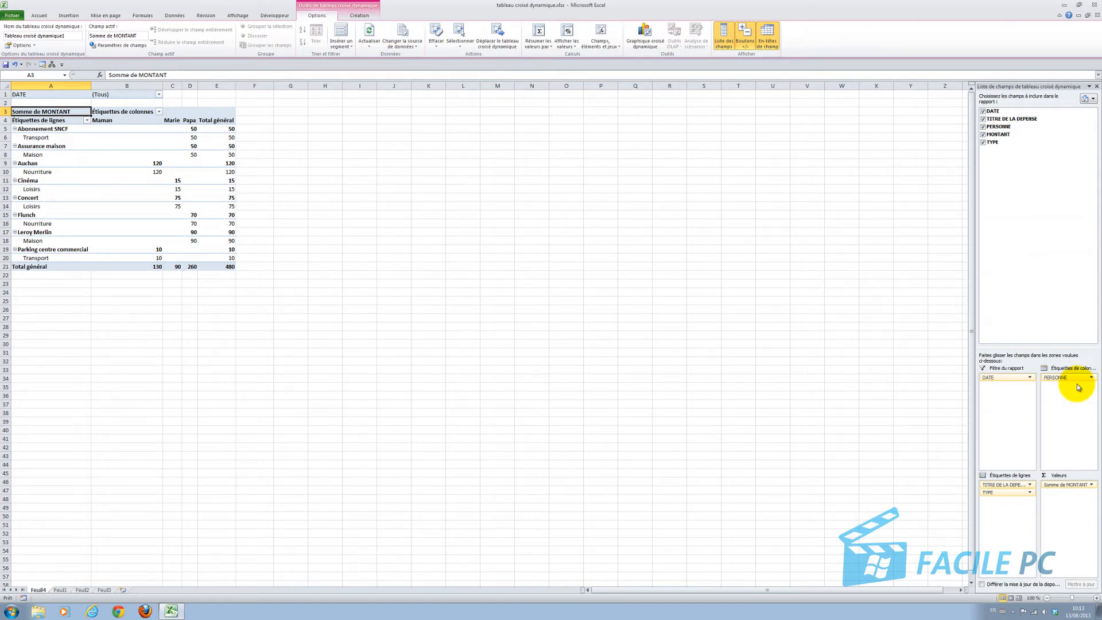
- Remove the TYPE field from the pivot table's row labels
left_click(1008, 494)
left_click(1009, 493)
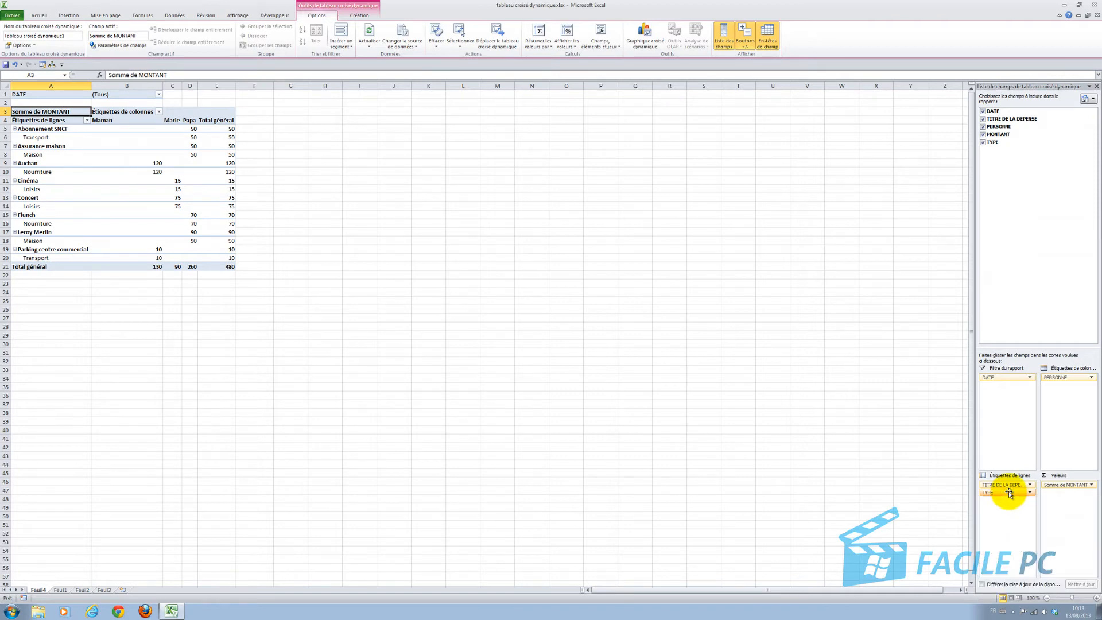
left_click_drag(1008, 491, 871, 489)
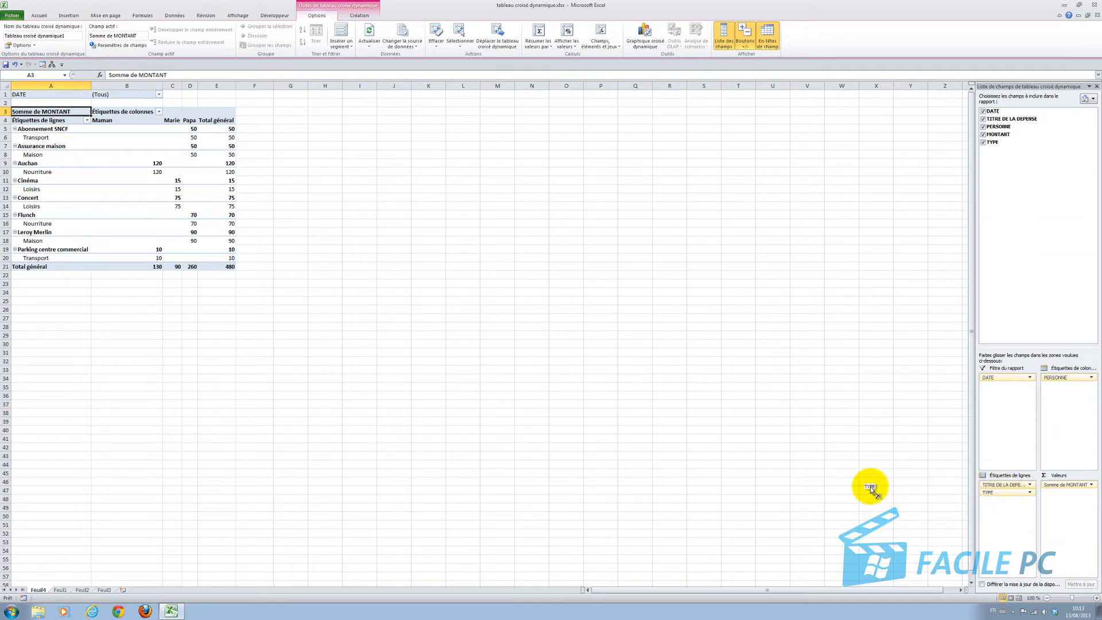
left_click_drag(871, 489, 870, 487)
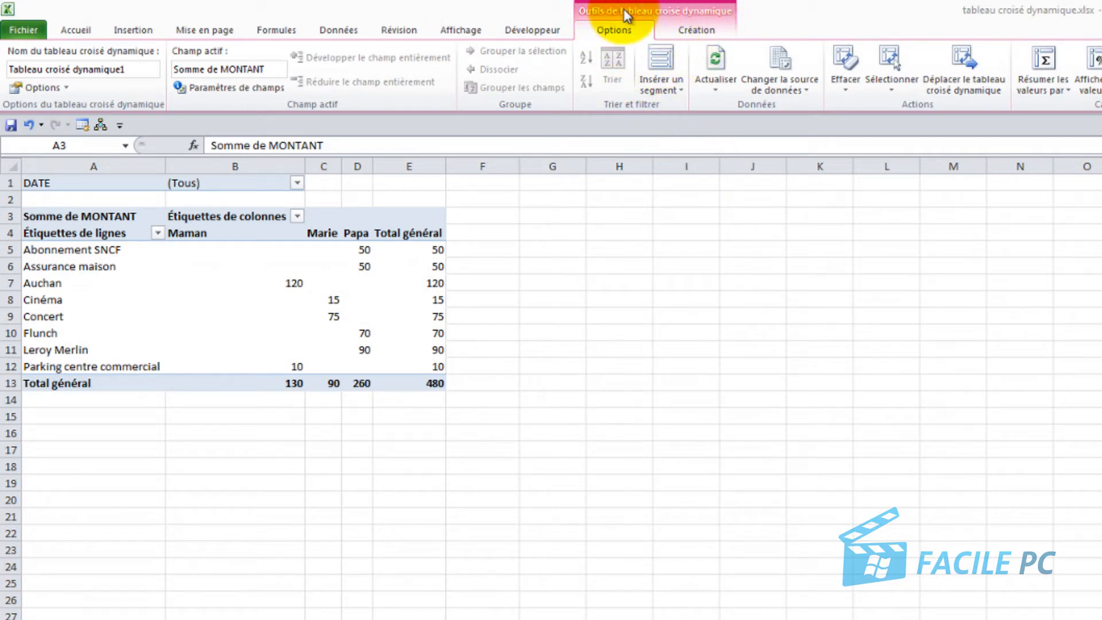
- View the layout and format settings in the pivot table options without changing them
left_click(605, 32)
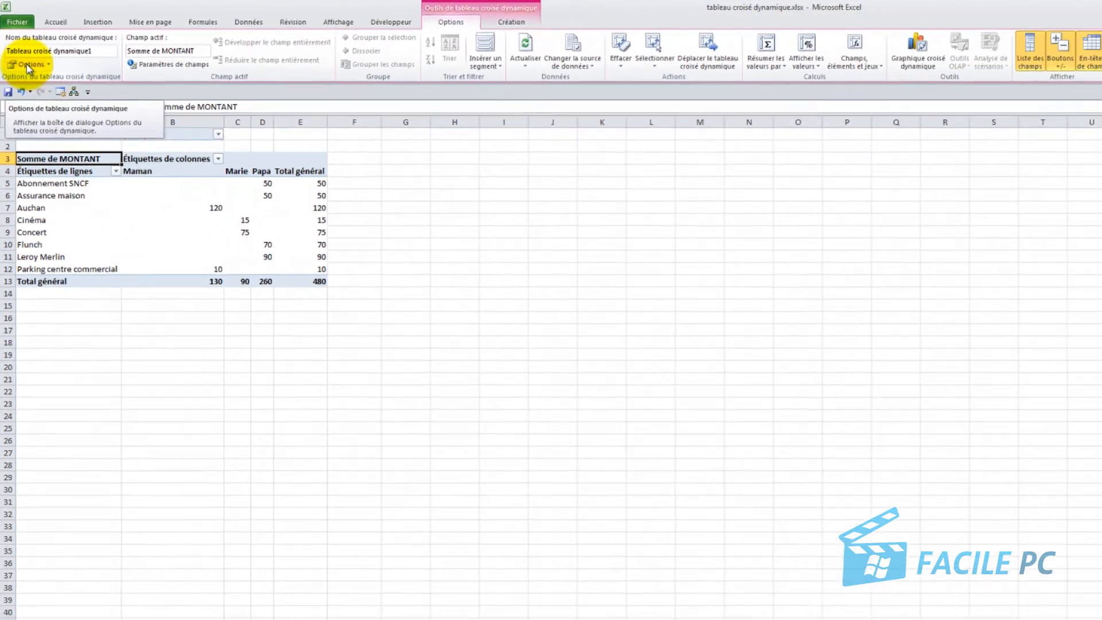
left_click(36, 87)
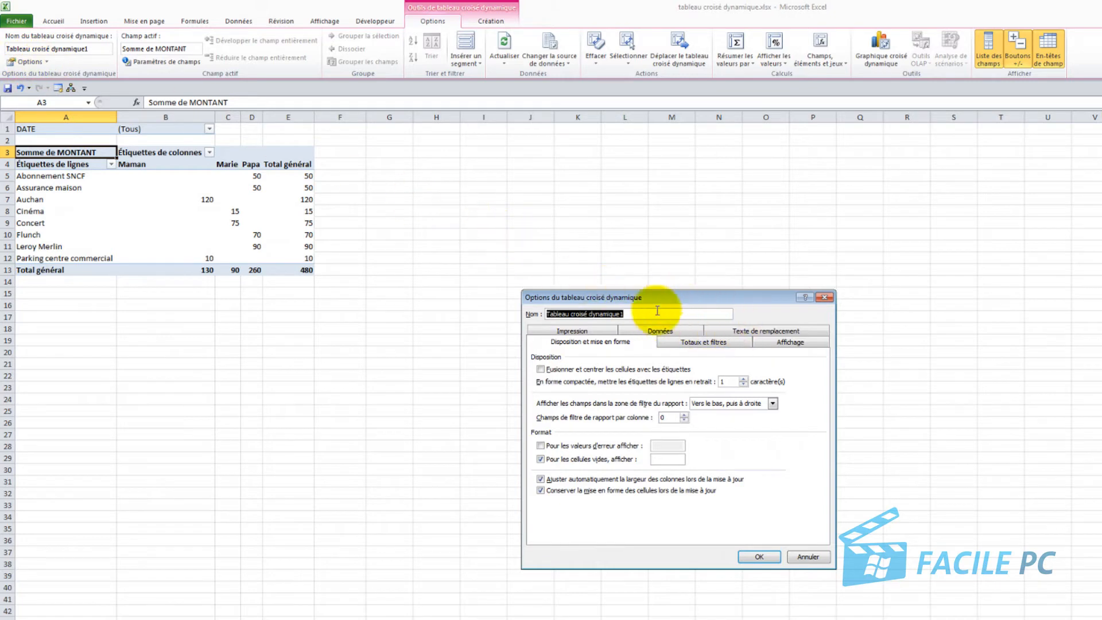
left_click(824, 296)
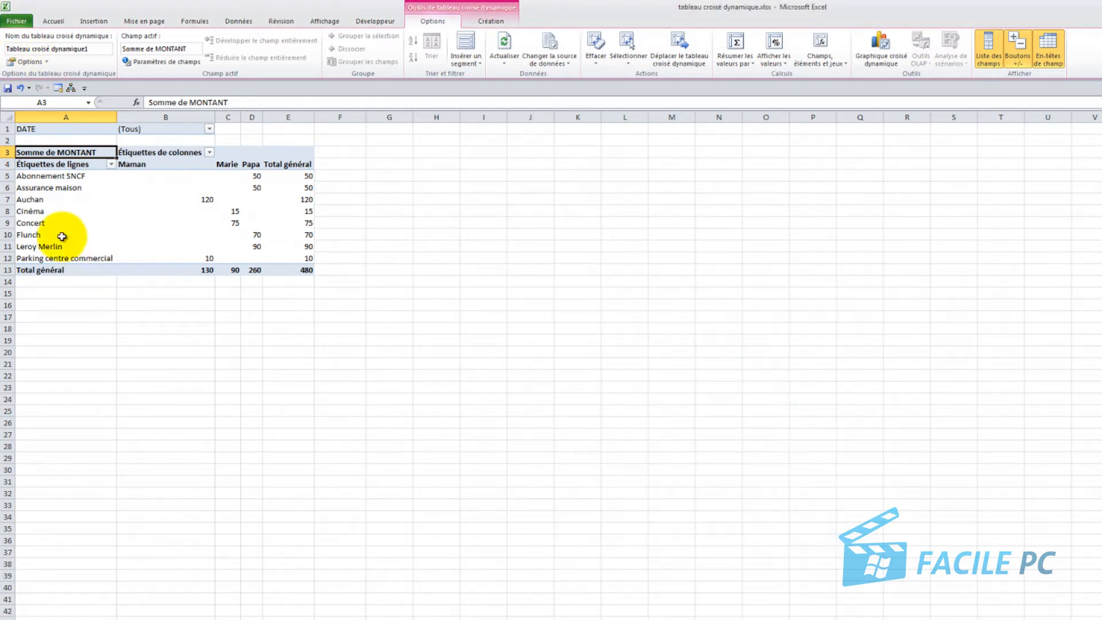
- Enable merging and centring of cells with labels in the pivot table options and check the column label filter
right_click(41, 176)
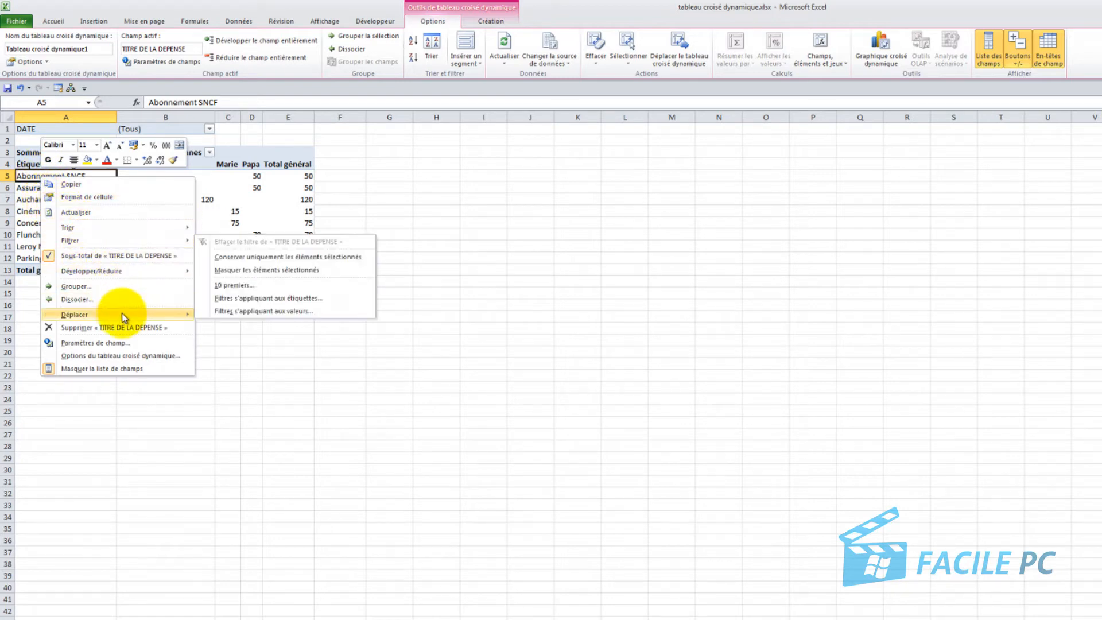
left_click(126, 356)
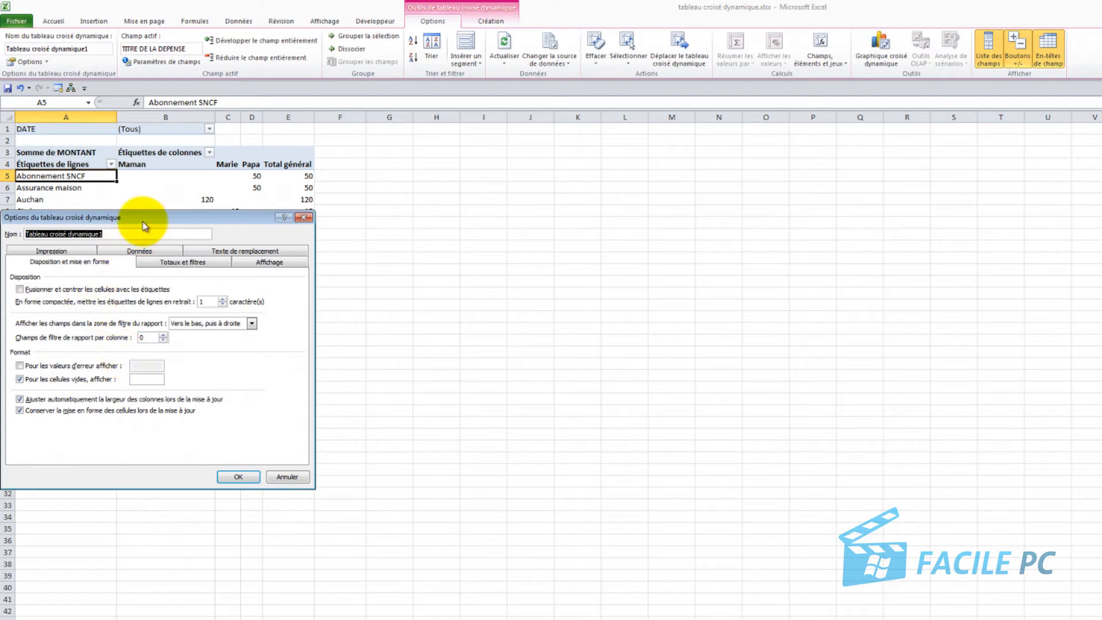
left_click_drag(143, 221, 624, 197)
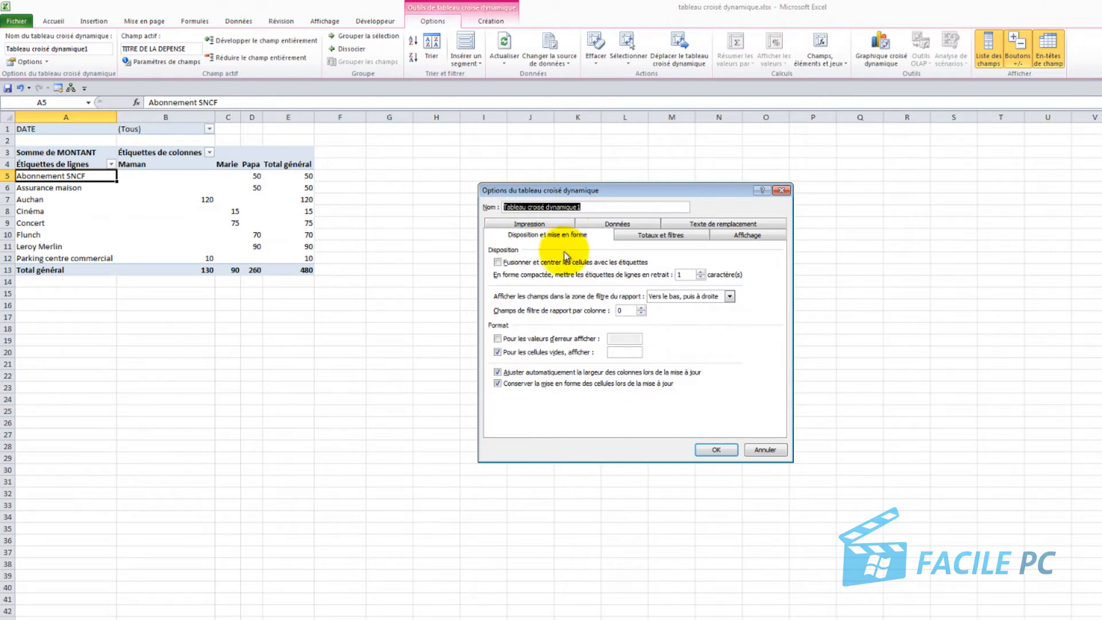
left_click(526, 264)
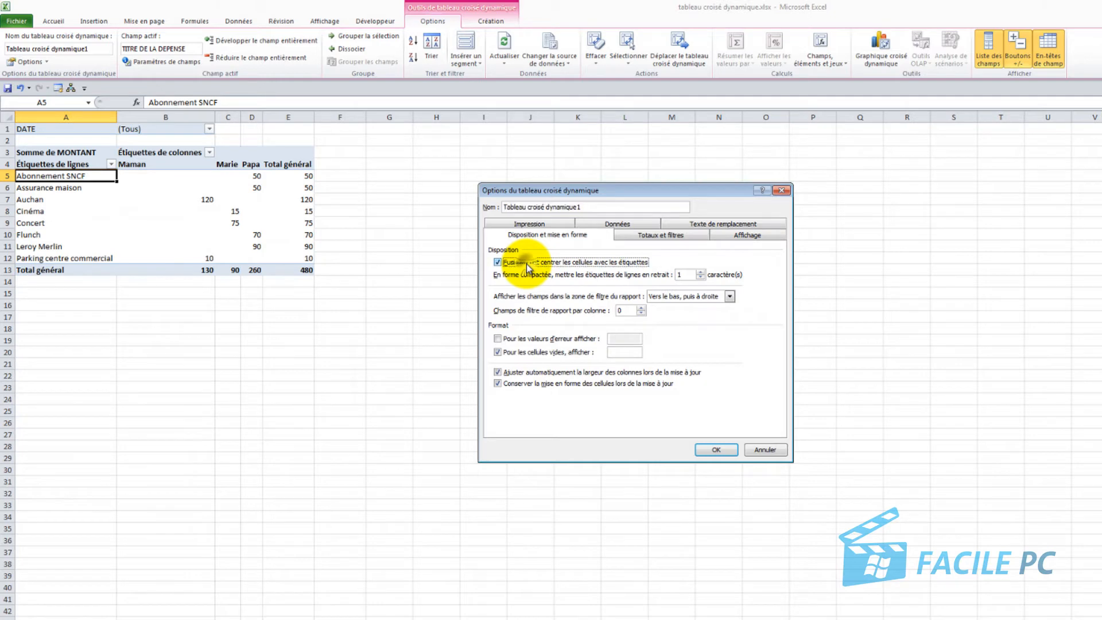
left_click(716, 451)
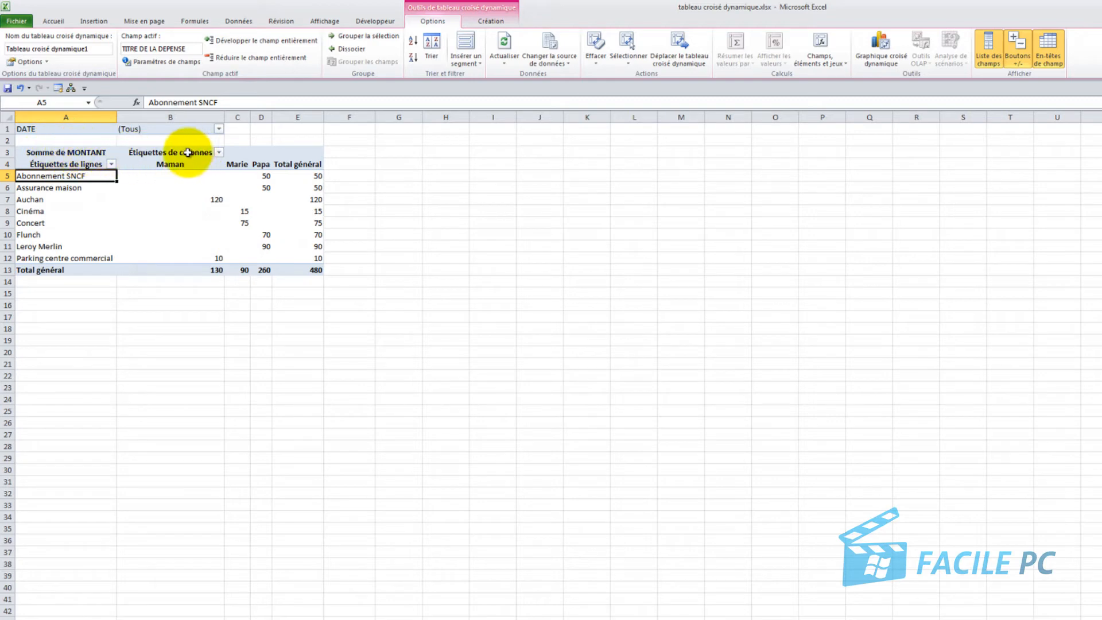
left_click(218, 152)
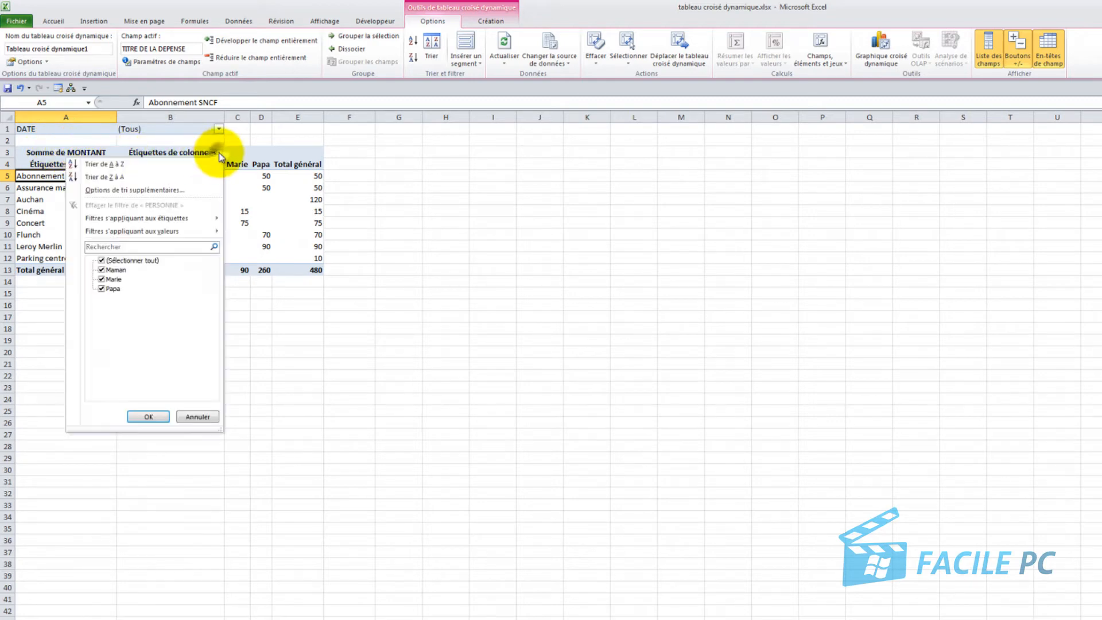
left_click(269, 290)
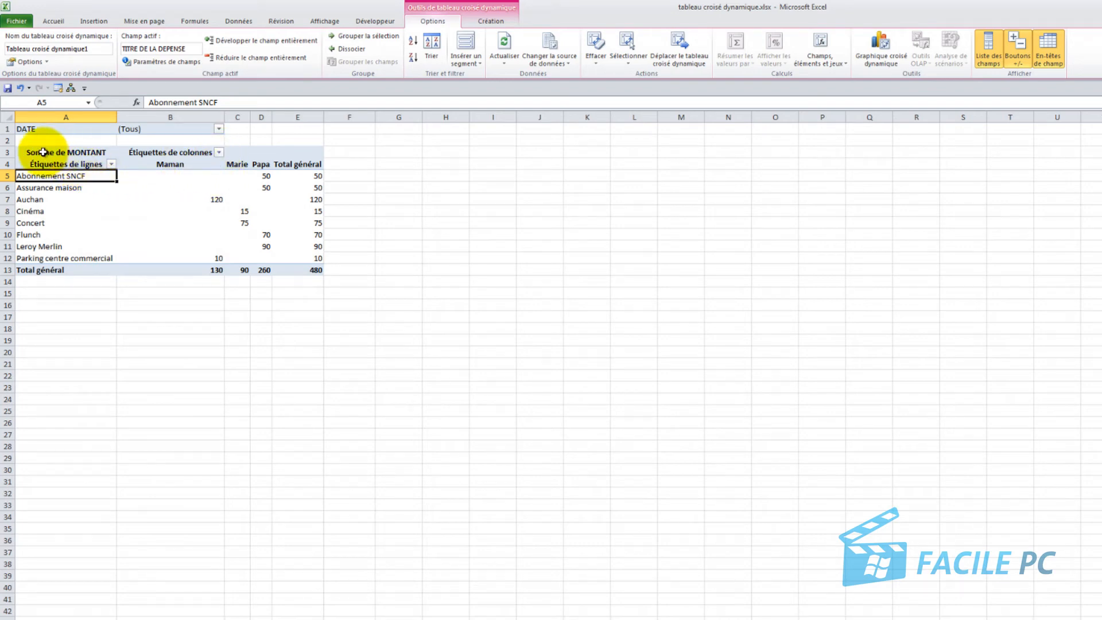
- Disable merging and centring of cells with labels in the pivot table options
left_click(16, 63)
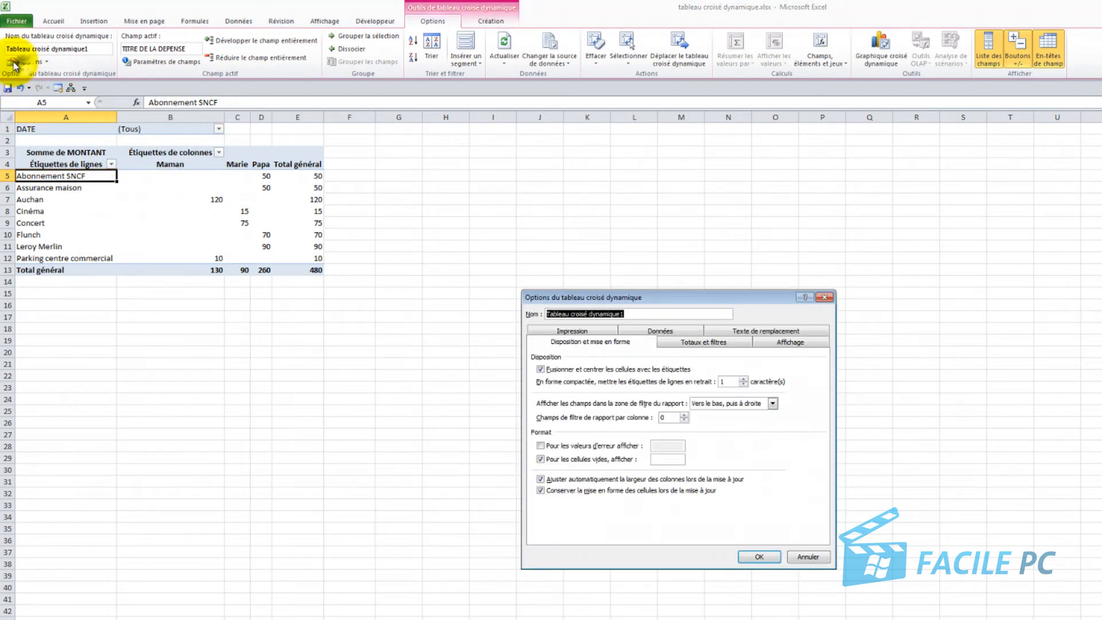
left_click(540, 369)
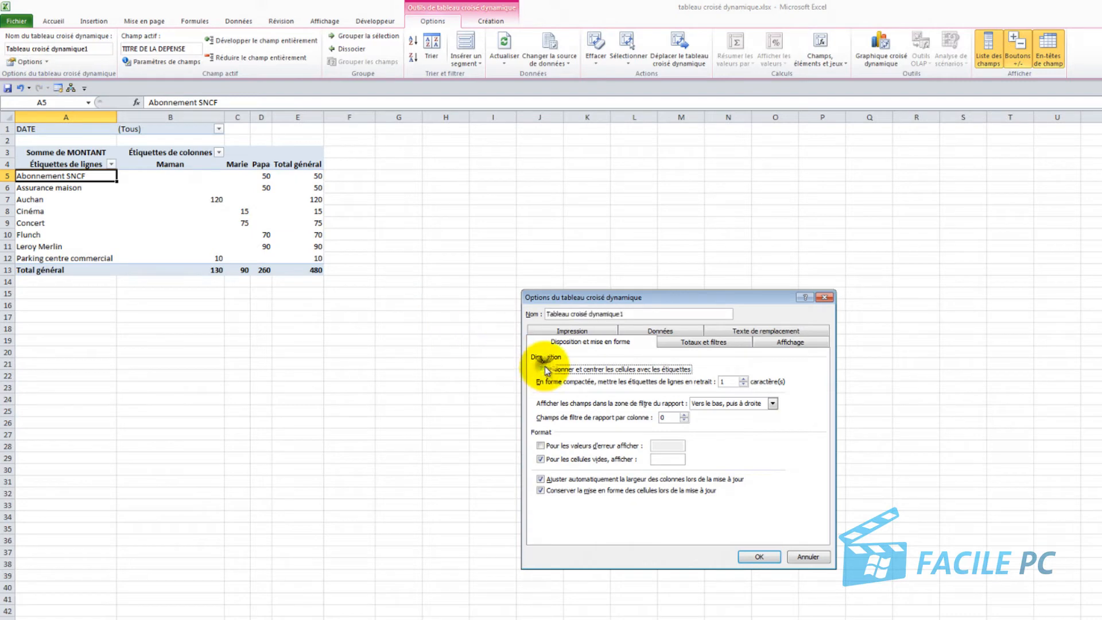
left_click(759, 557)
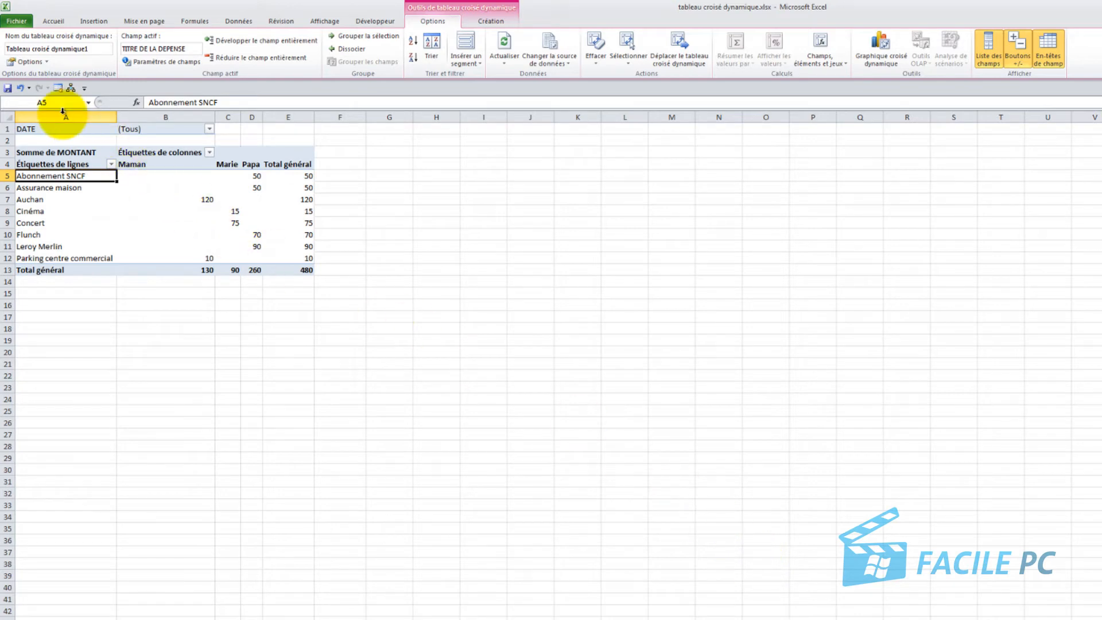
- Set the report filter field arrangement to "À droite, puis vers le bas" and add TYPE as a second report filter
left_click(26, 61)
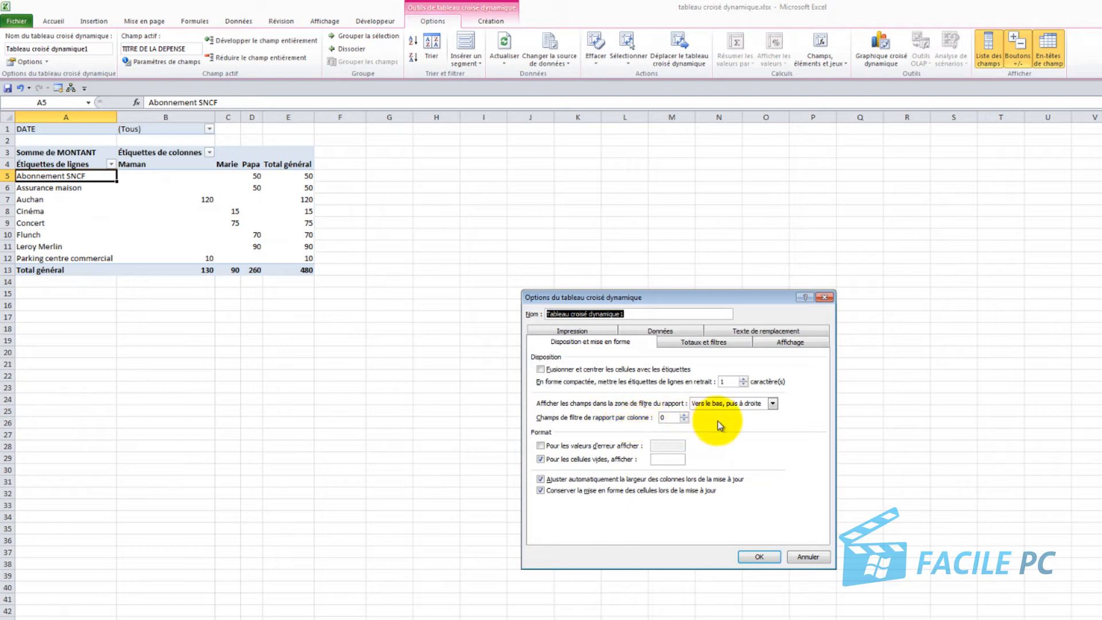
left_click(773, 405)
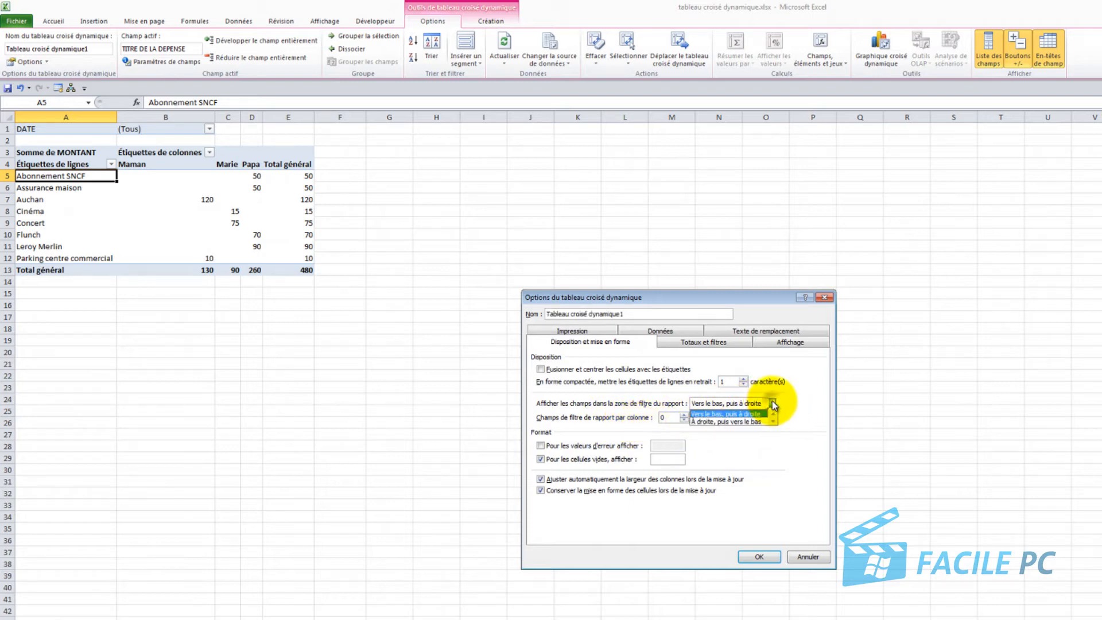
left_click(740, 423)
left_click(770, 560)
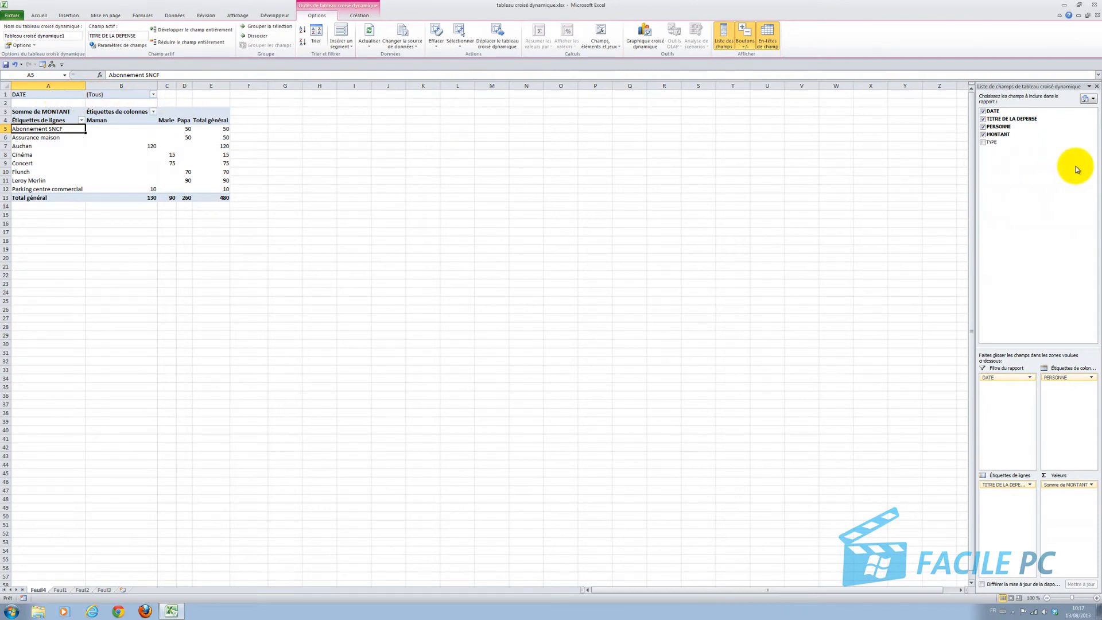
left_click_drag(988, 144, 1003, 383)
left_click(1003, 385)
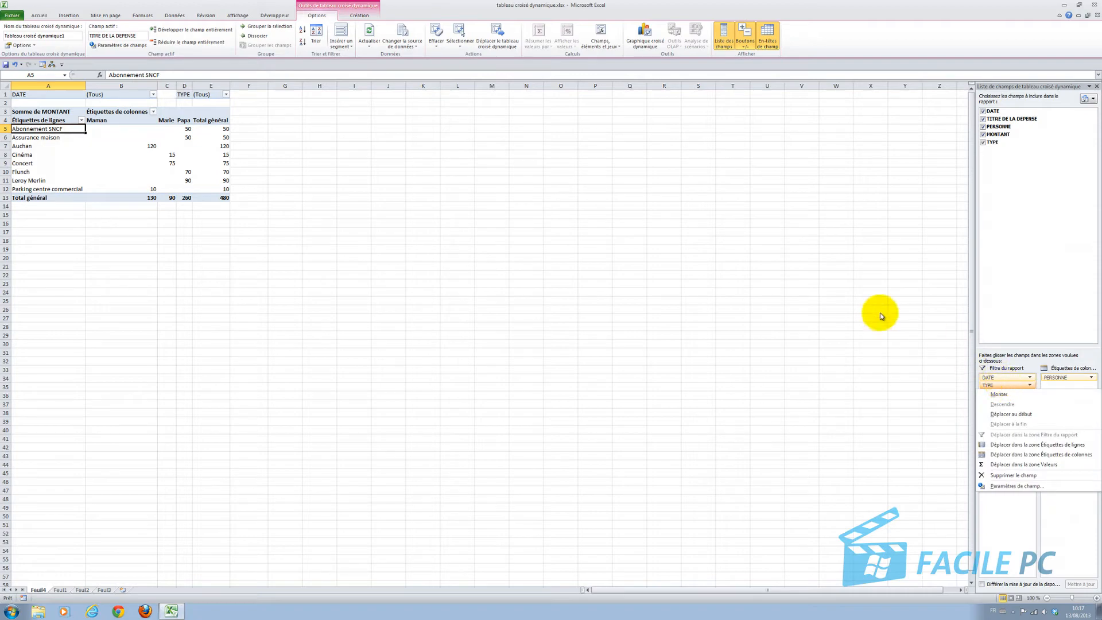
- Set the pivot table's report filter field arrangement back to "Vers le bas, puis à droite"
left_click(23, 44)
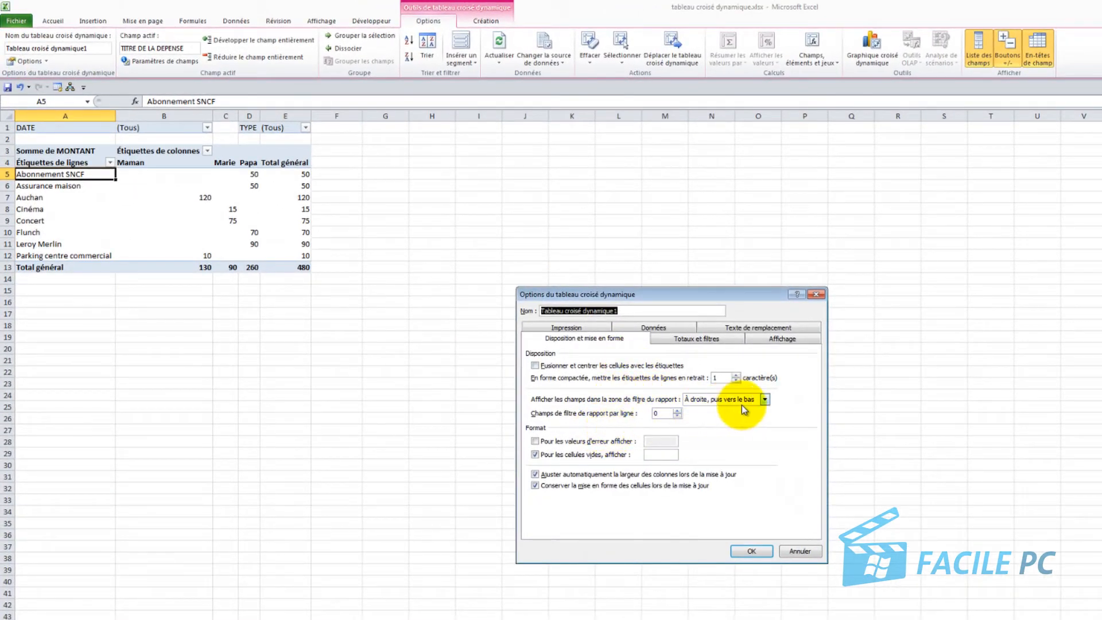
left_click(765, 400)
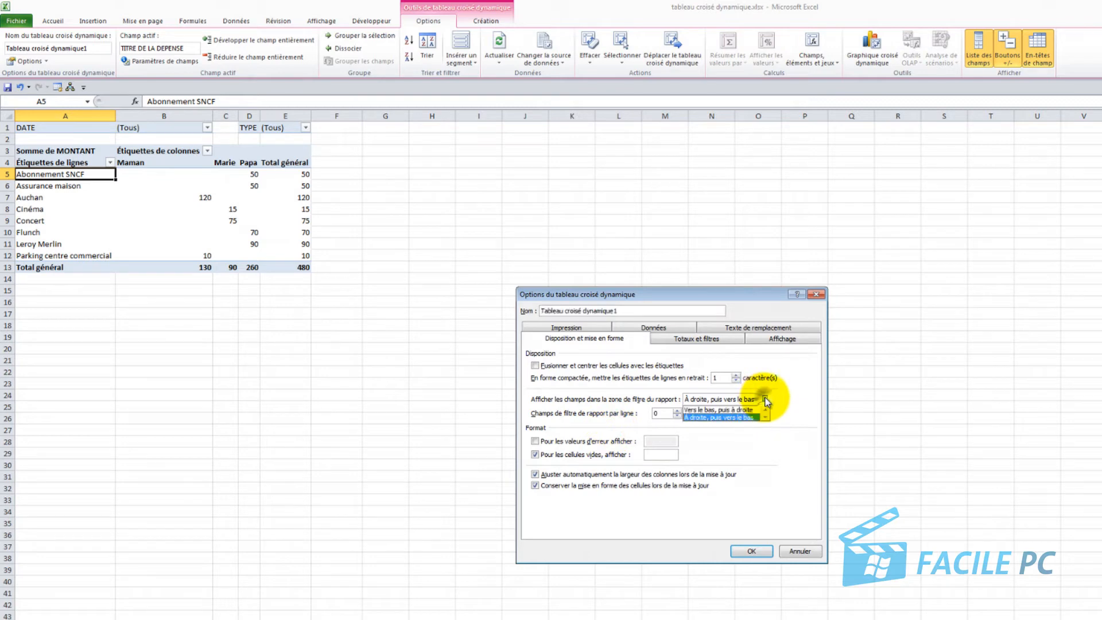
left_click(741, 409)
left_click(755, 553)
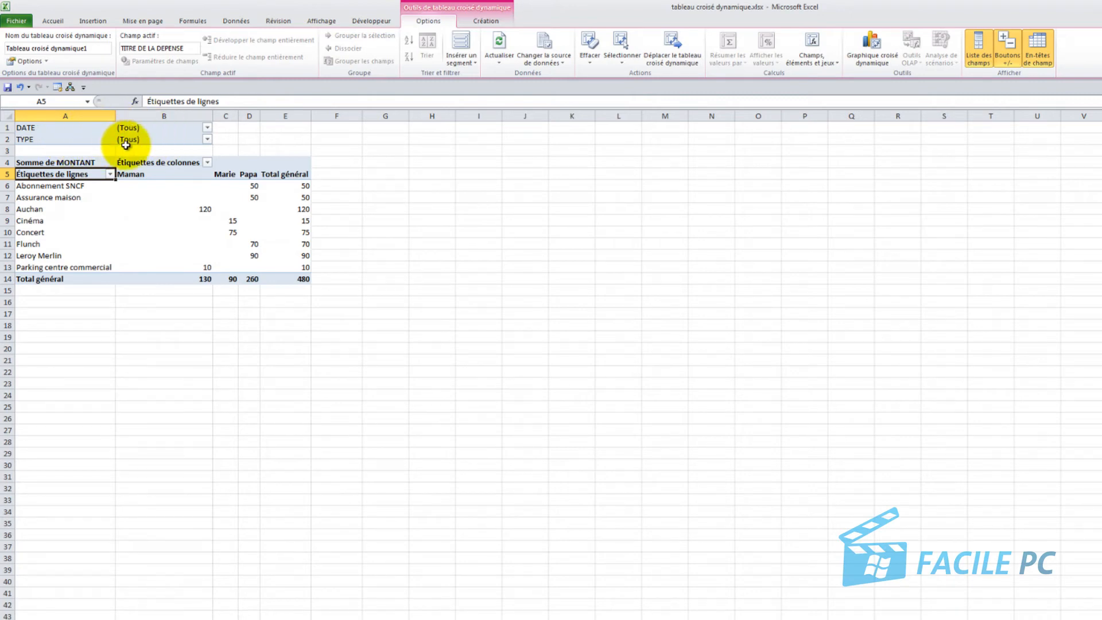
- Make the pivot table display "vide" in its empty cells
left_click(29, 61)
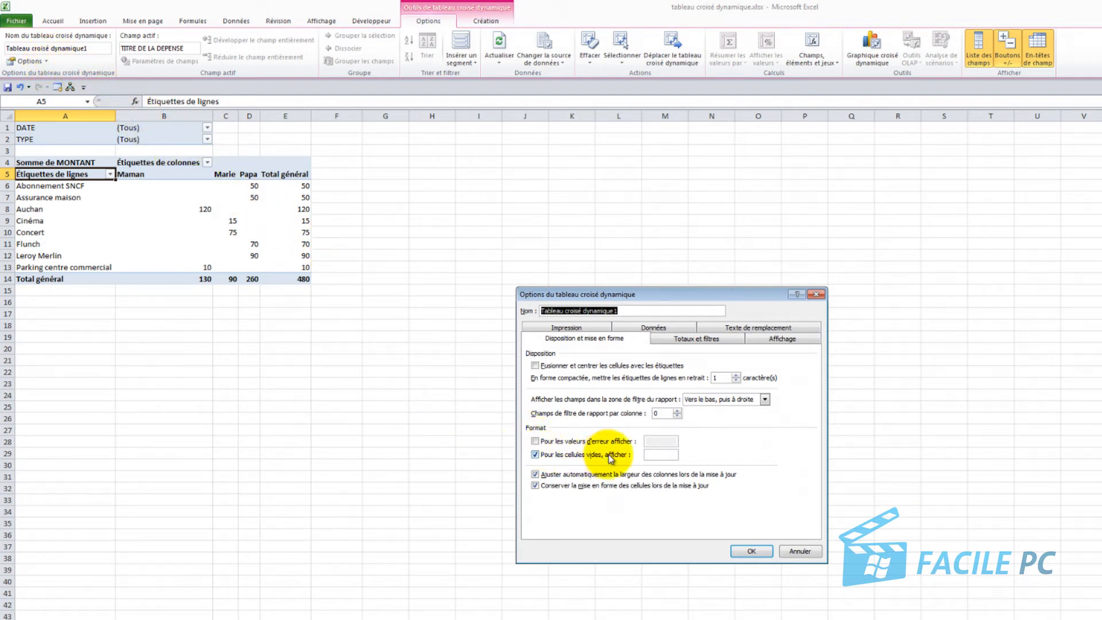
left_click(662, 454)
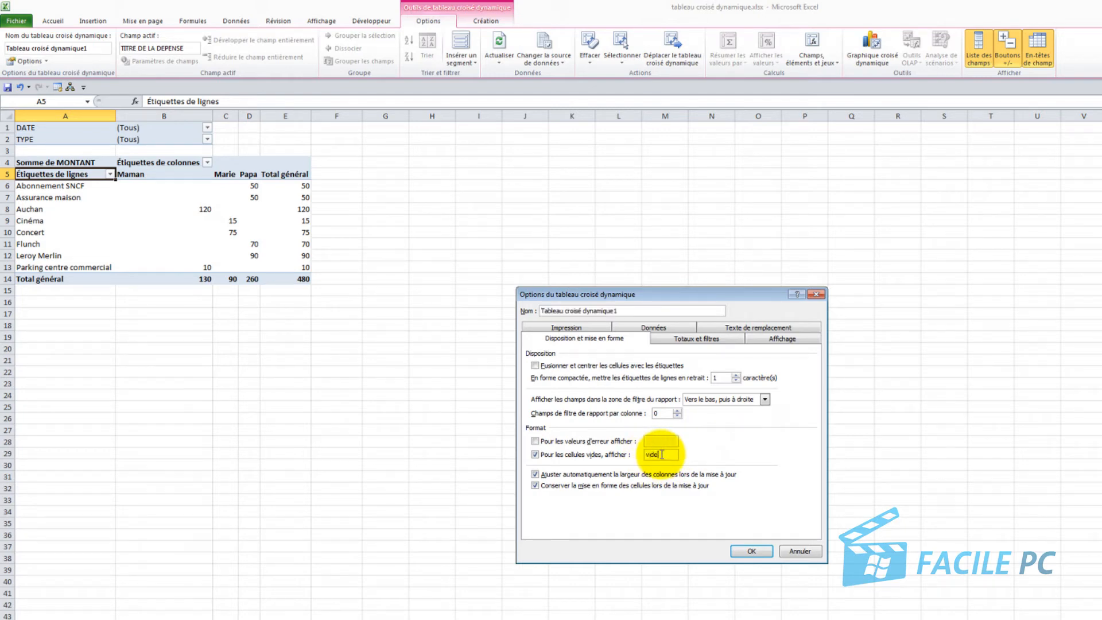
left_click(753, 552)
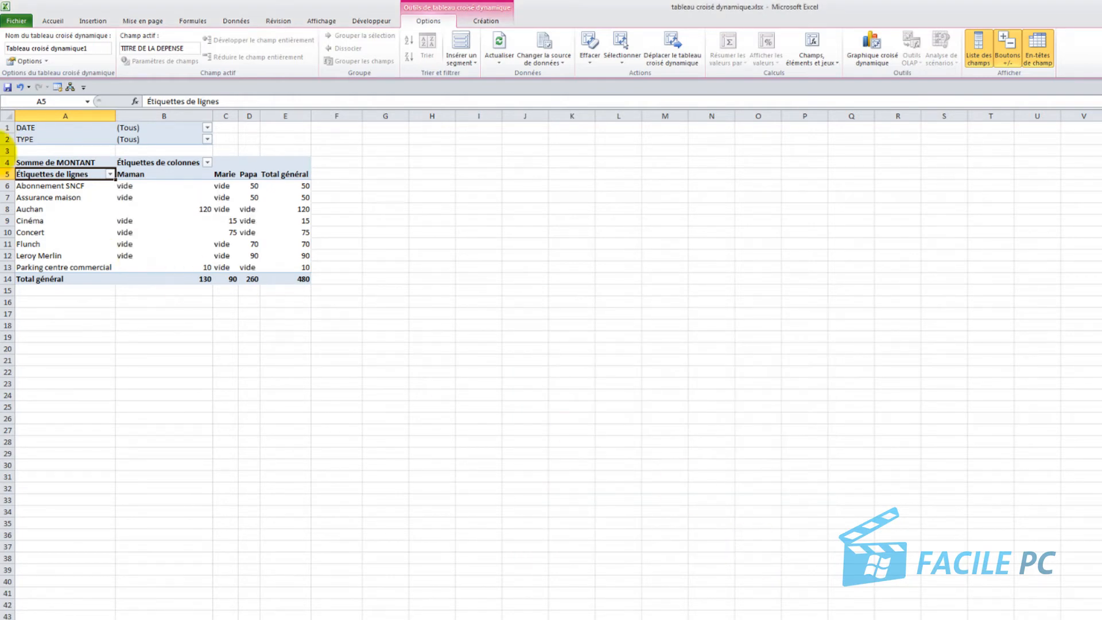
- Clear the text shown for empty cells in the pivot table options and make error values display "erreur"
left_click(21, 62)
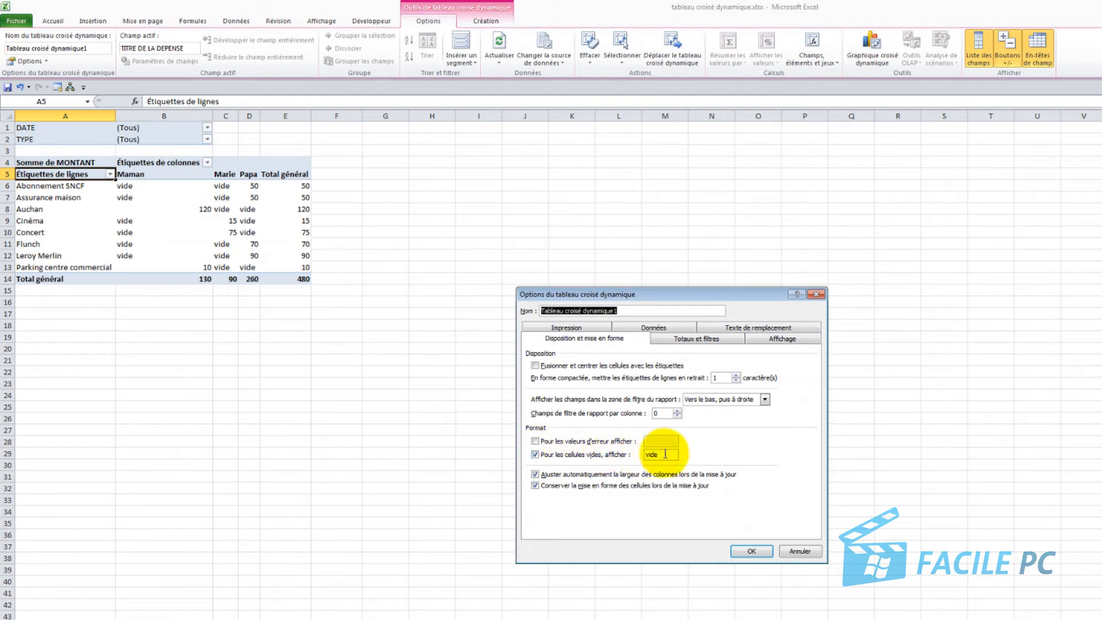
double_click(665, 454)
key("BackSpace")
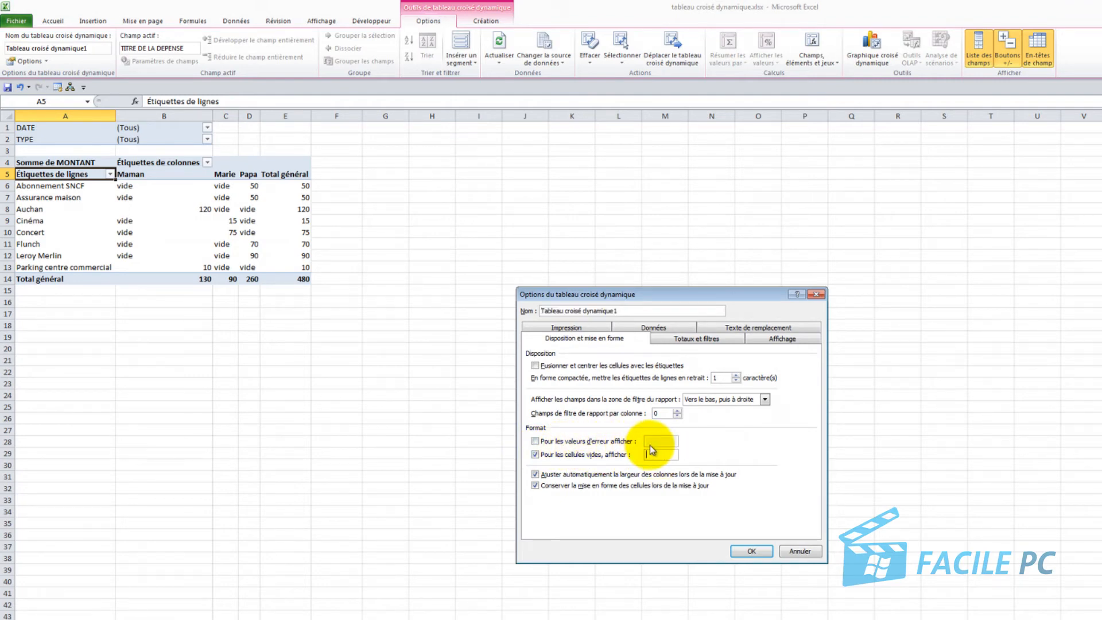
left_click(535, 441)
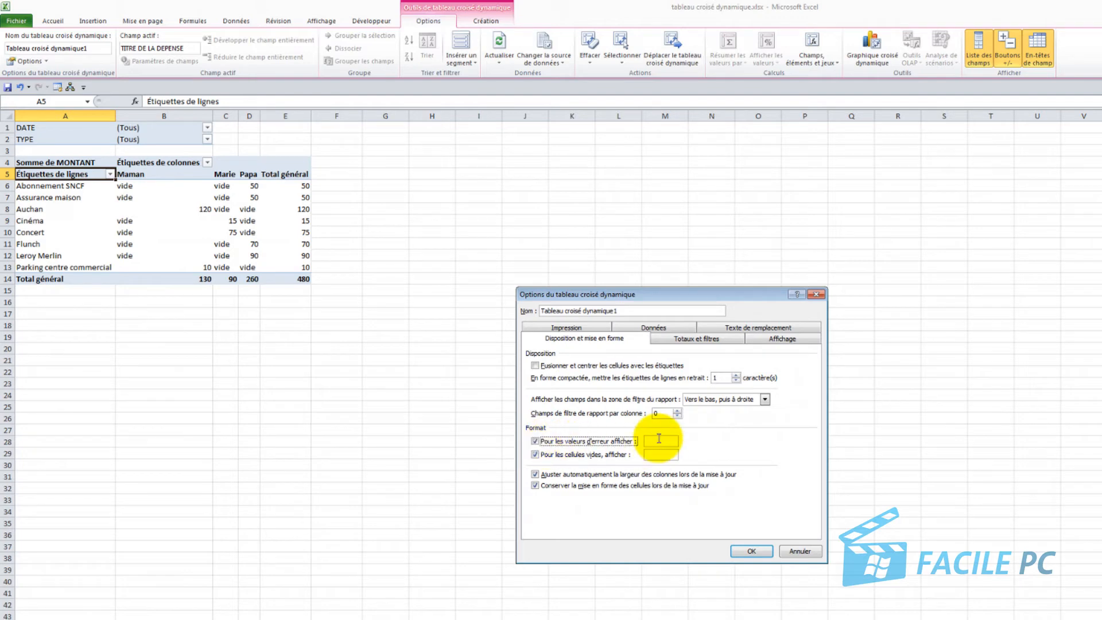
left_click(659, 439)
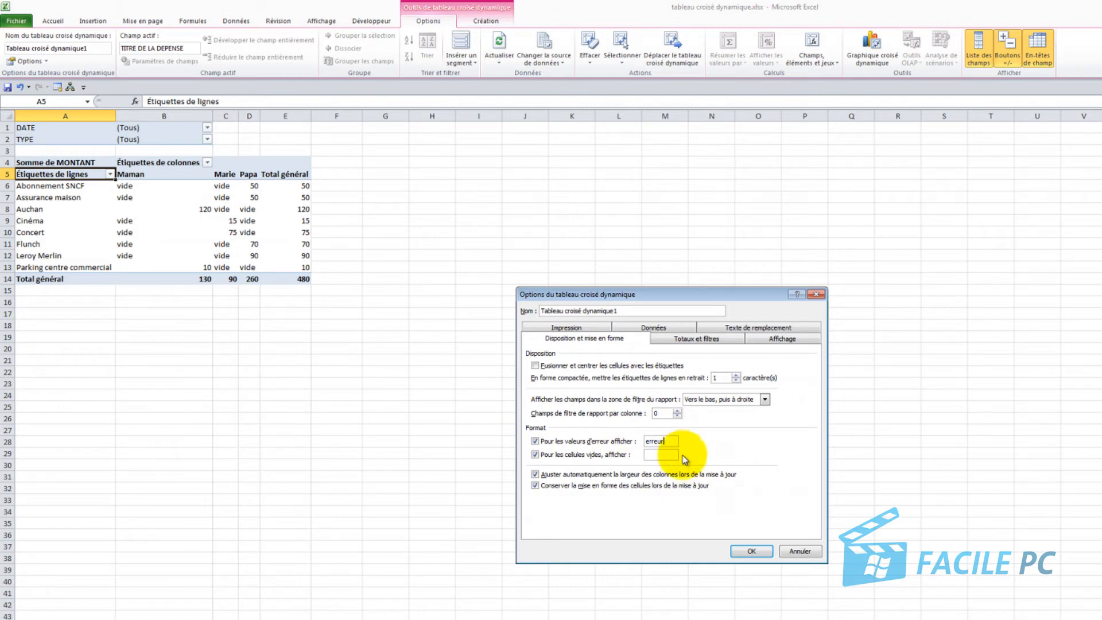
left_click(755, 552)
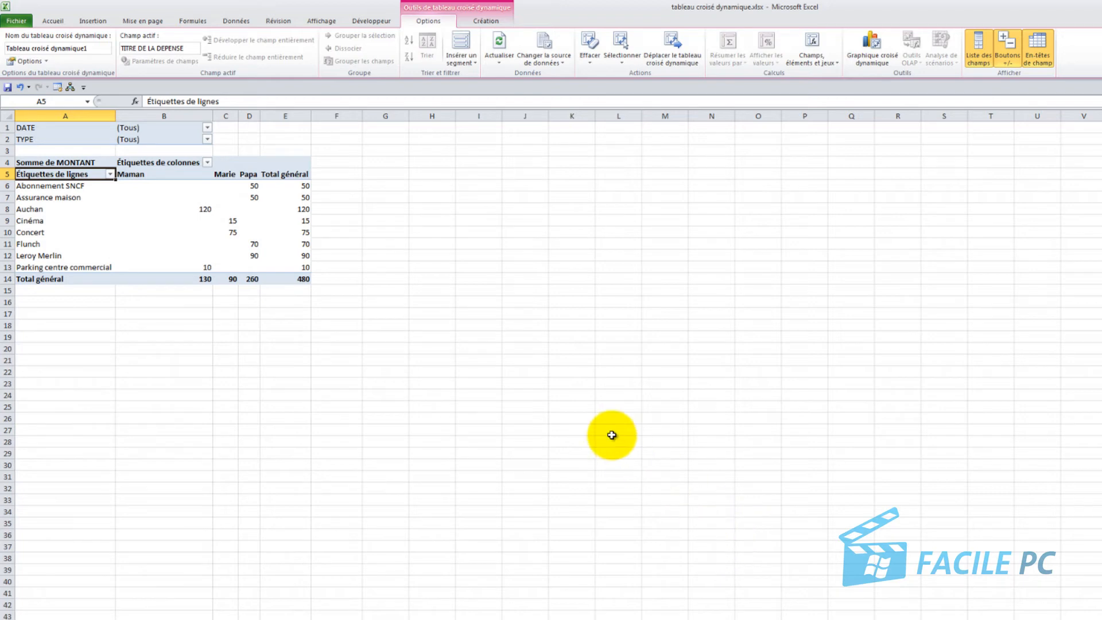
- Move PERSONNE from the column labels to below TITRE DE LA DEPENSE in the row labels, and return it to the column labels
left_click(24, 60)
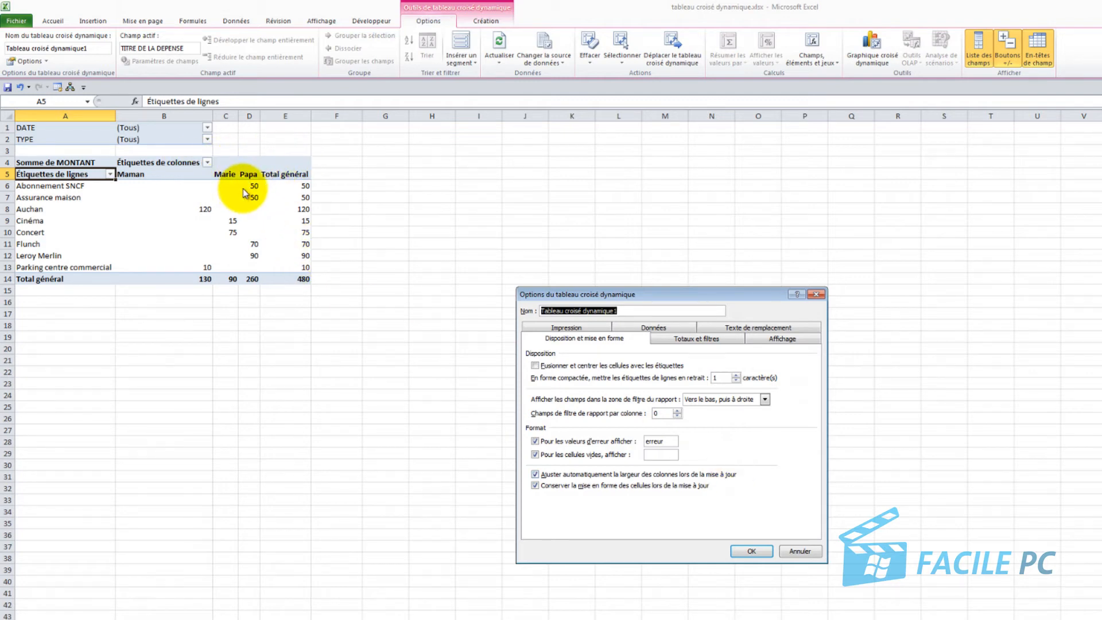
left_click(754, 552)
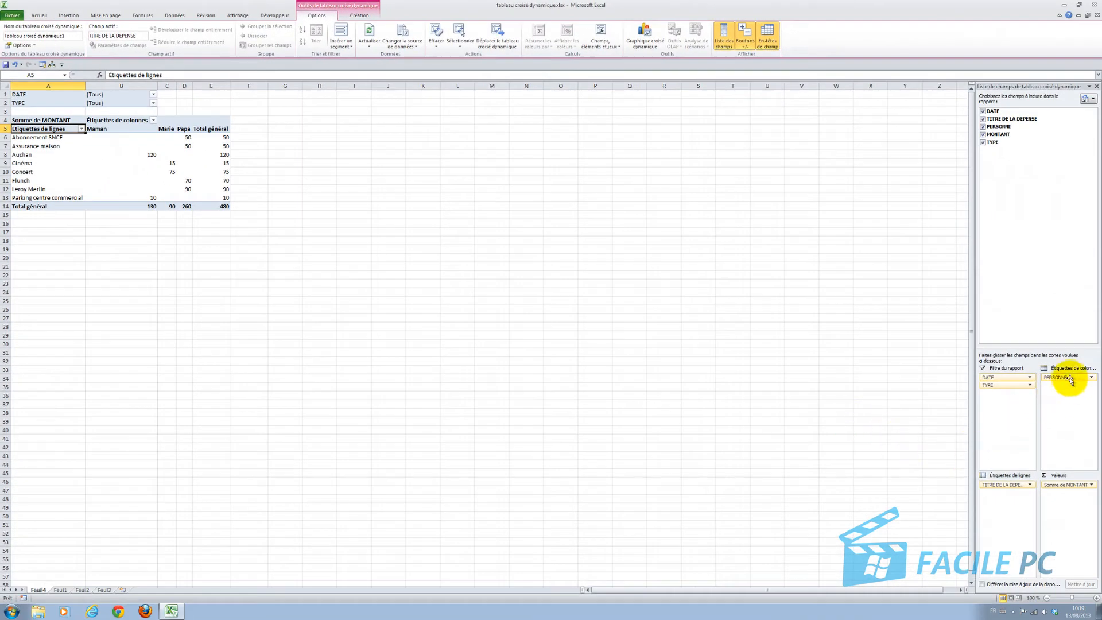
left_click_drag(1069, 381, 1011, 504)
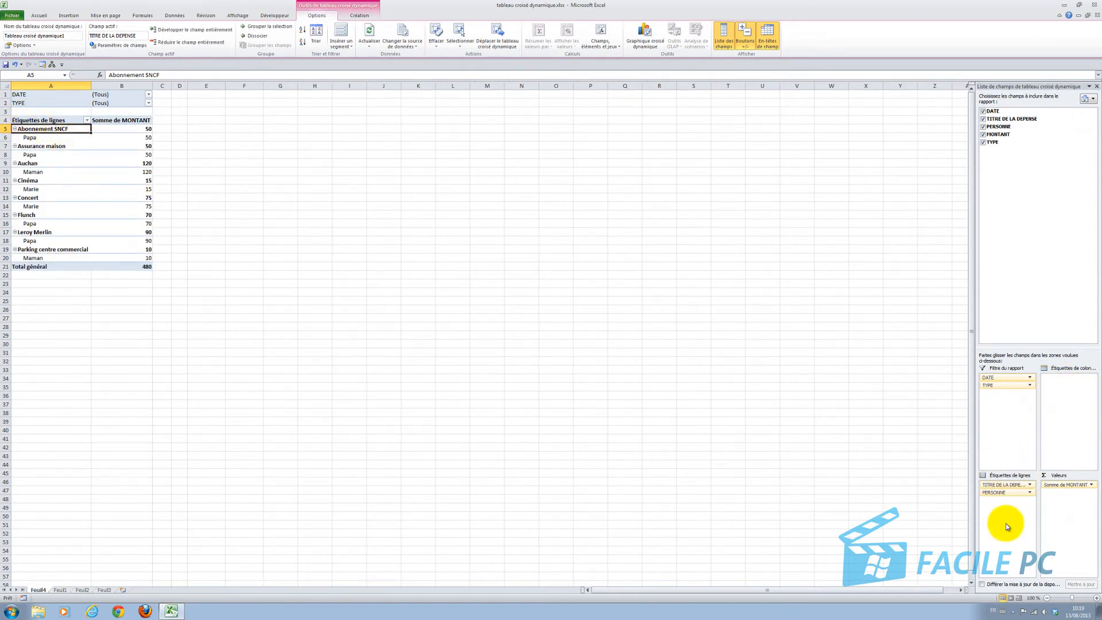
left_click_drag(1006, 498, 1075, 403)
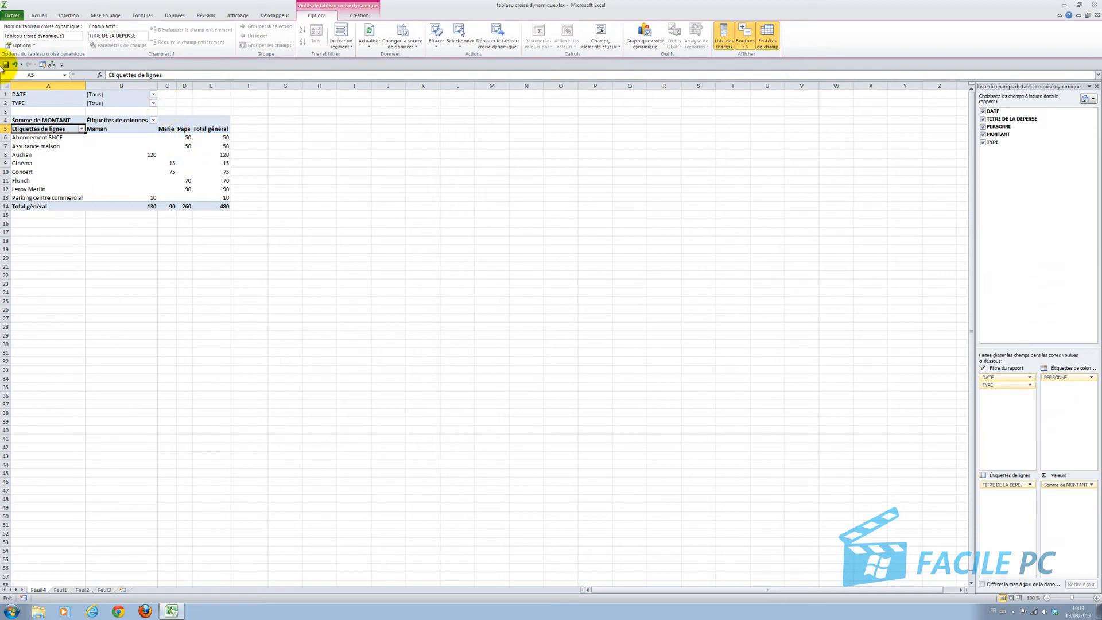
- Hide both the row and column grand totals in the pivot table options
left_click(19, 46)
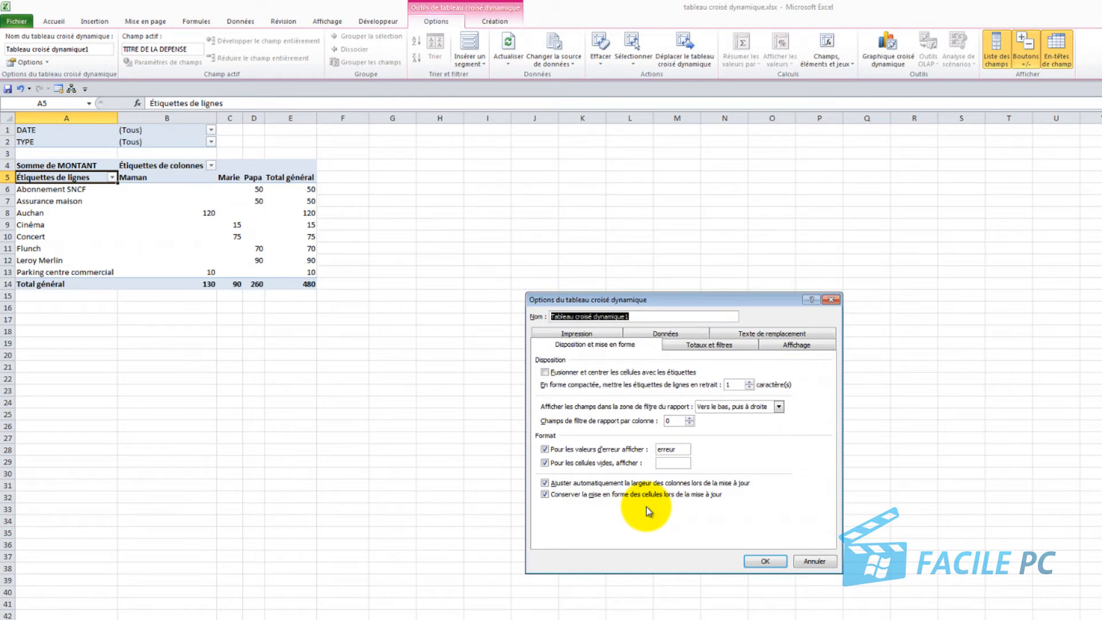
left_click(709, 345)
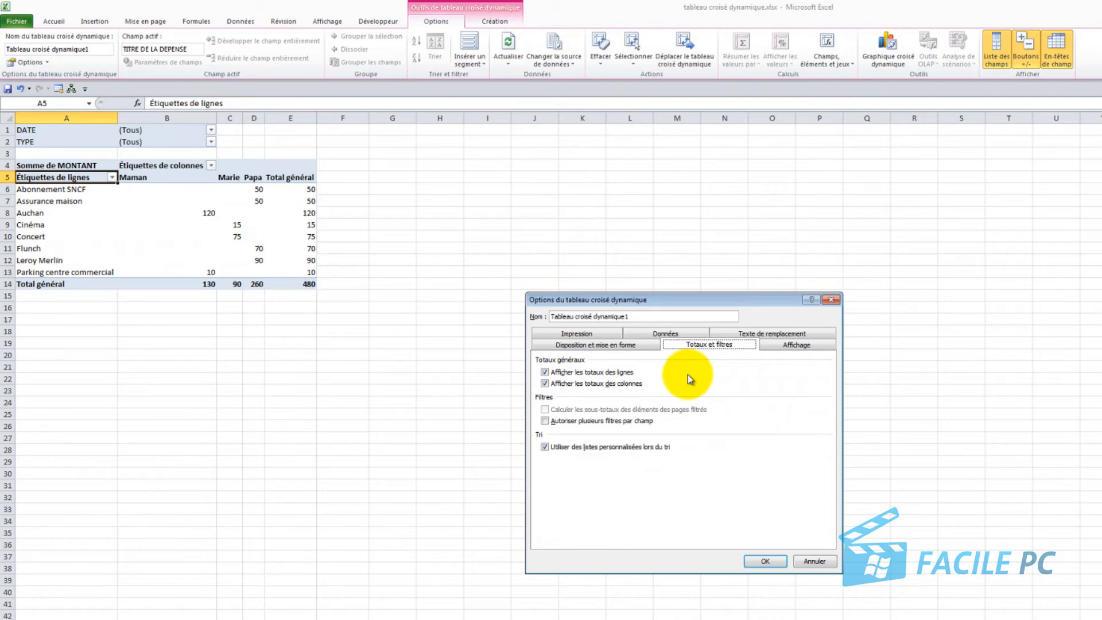
left_click(545, 373)
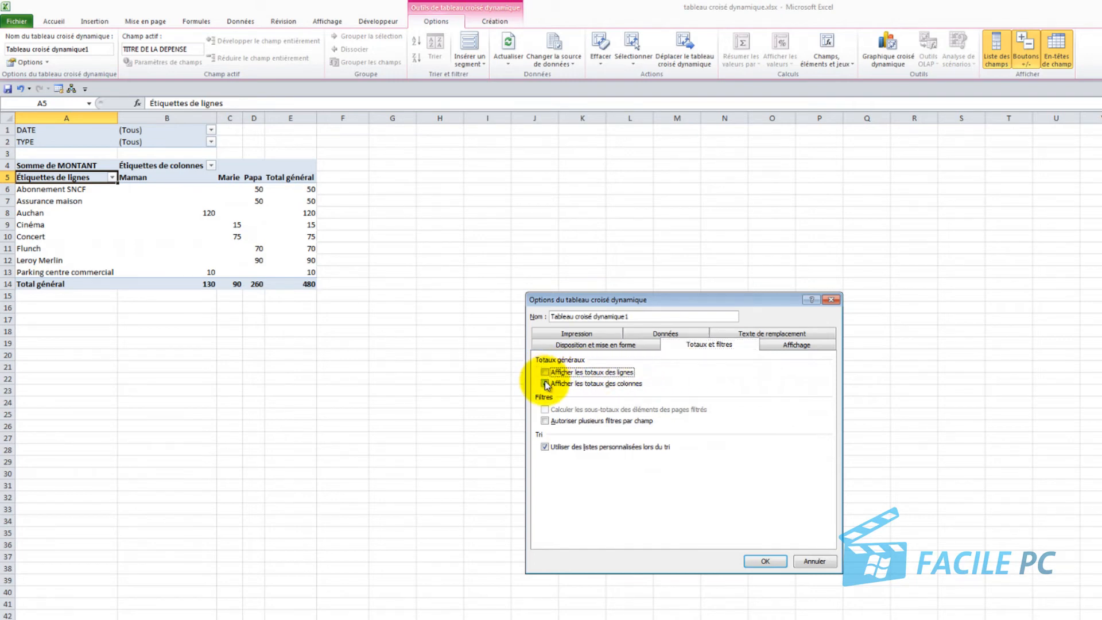
left_click(545, 383)
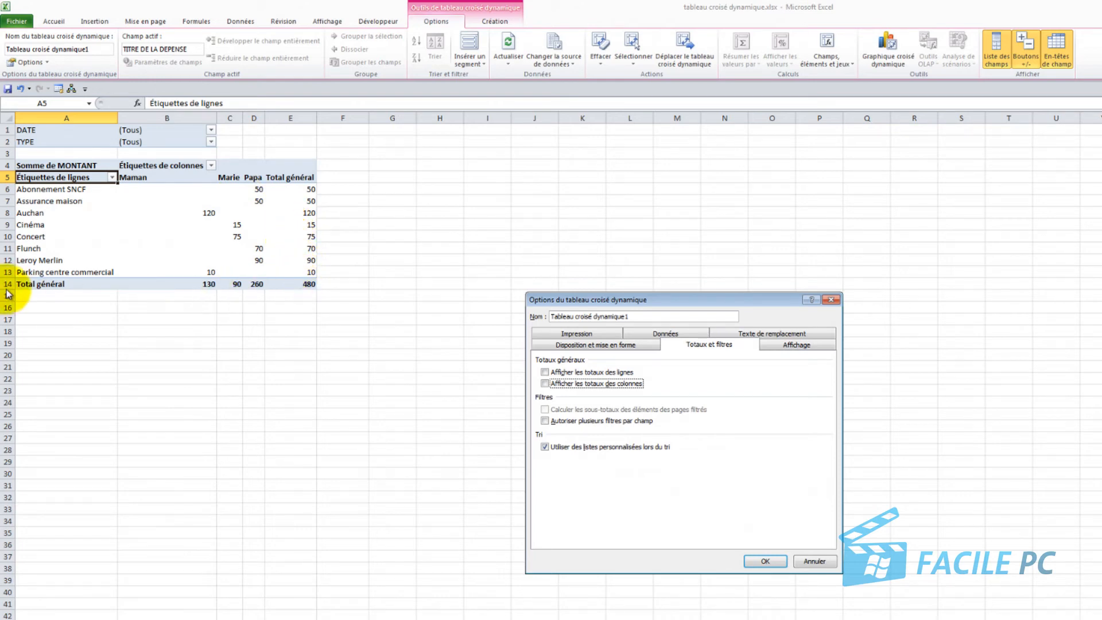
left_click(766, 561)
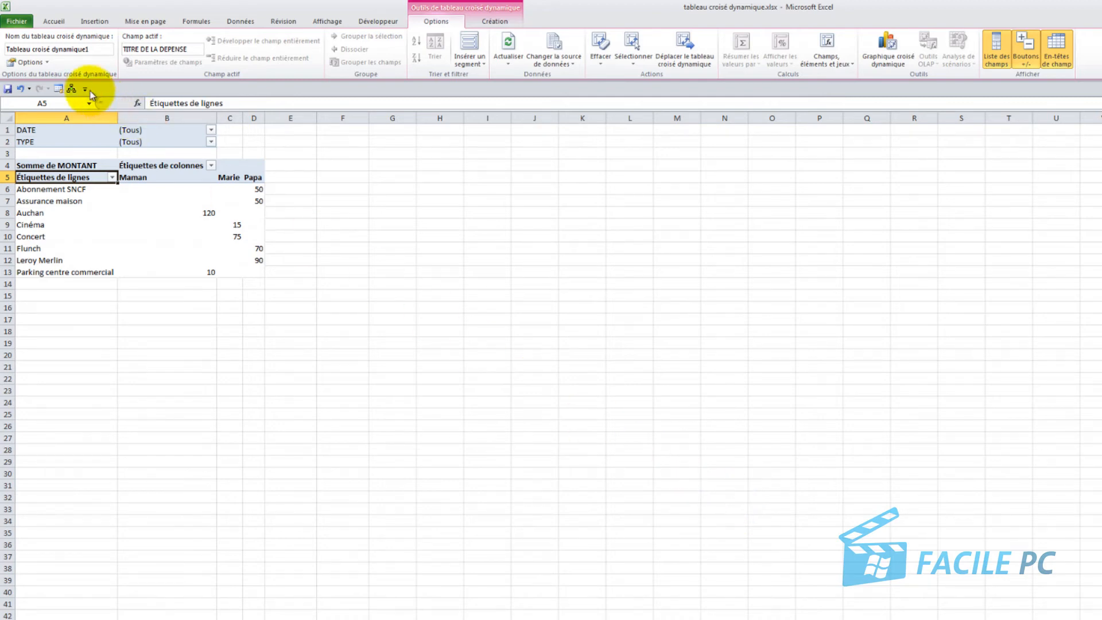
- Show the row and column grand totals again and allow multiple filters per field in the pivot table
left_click(15, 63)
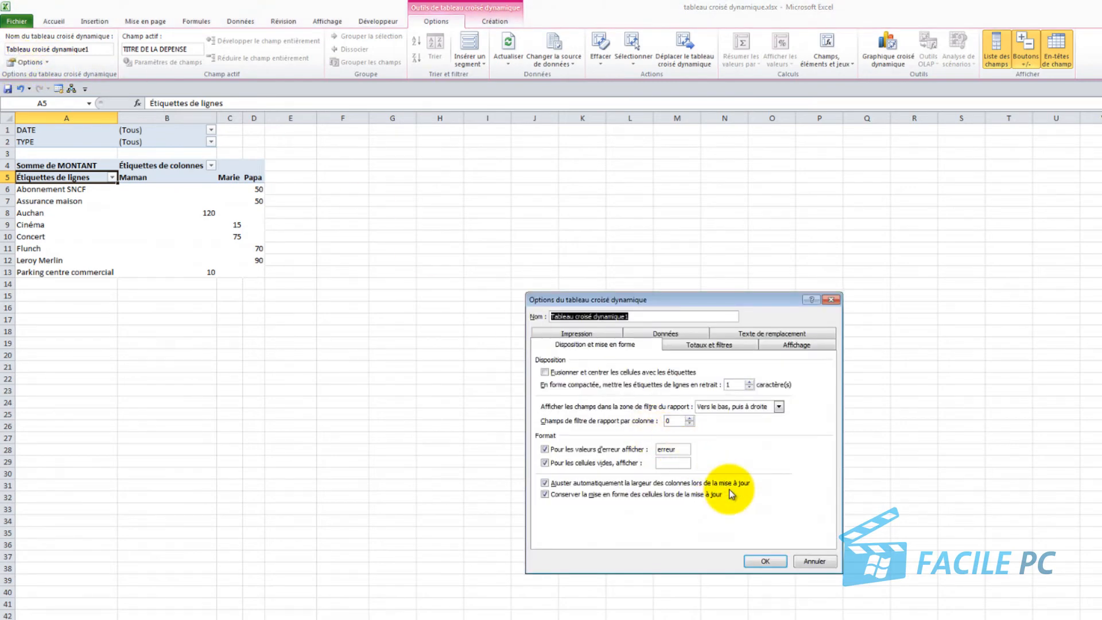
left_click(694, 346)
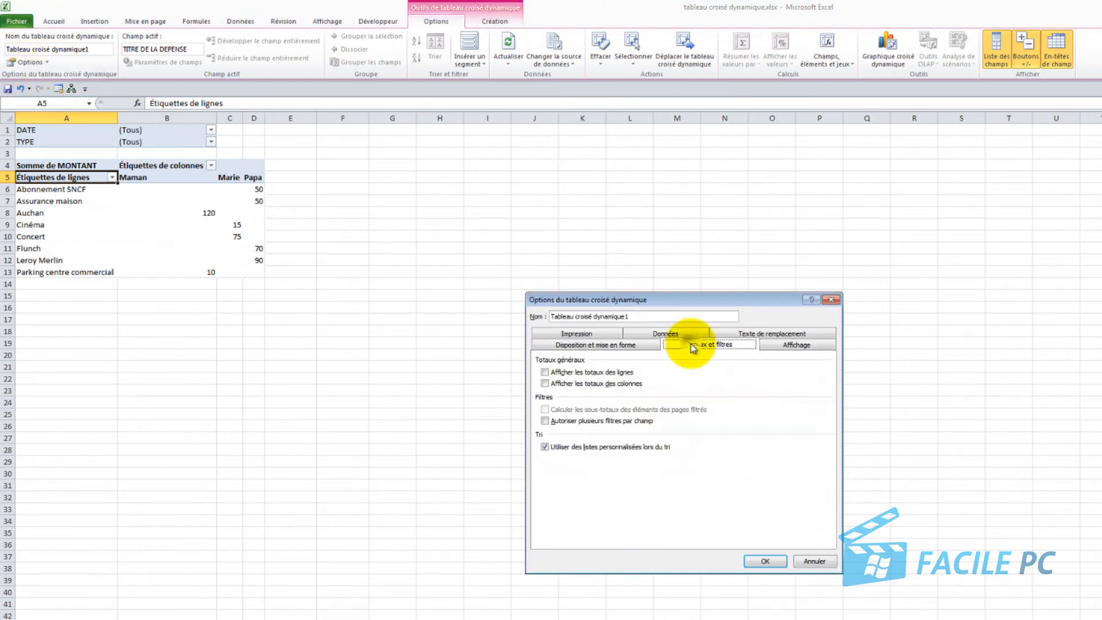
left_click(545, 384)
left_click(544, 372)
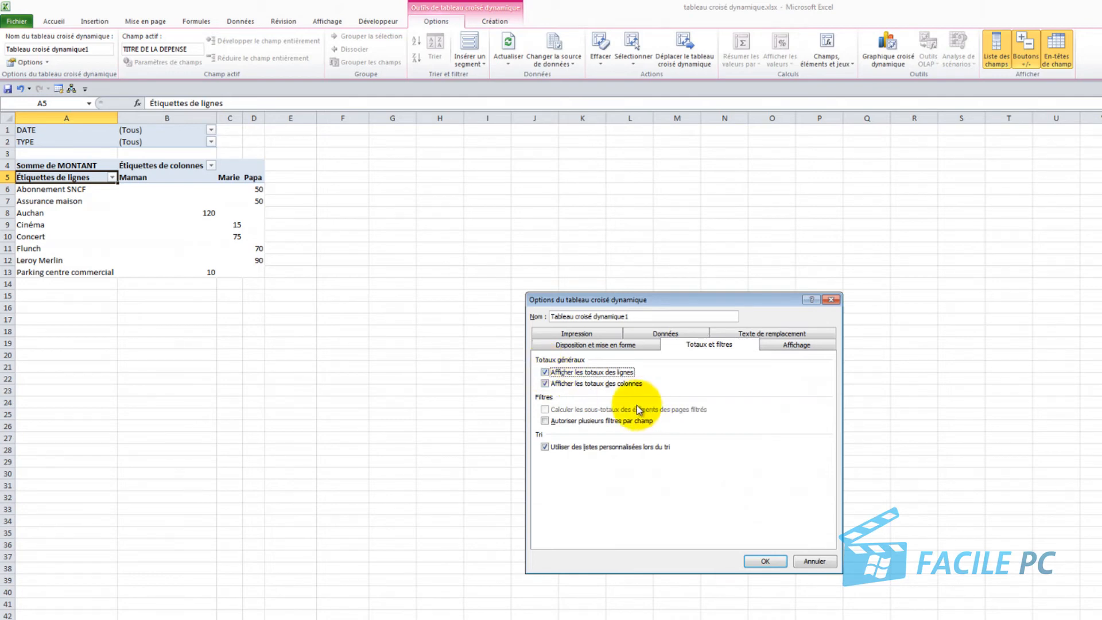
left_click(543, 424)
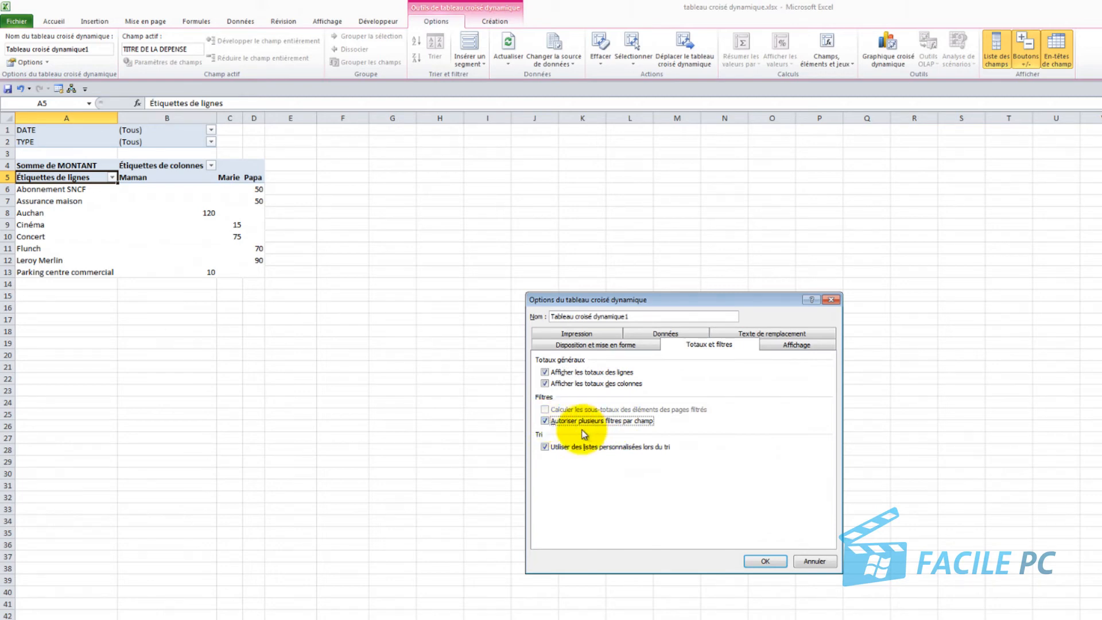
left_click(770, 565)
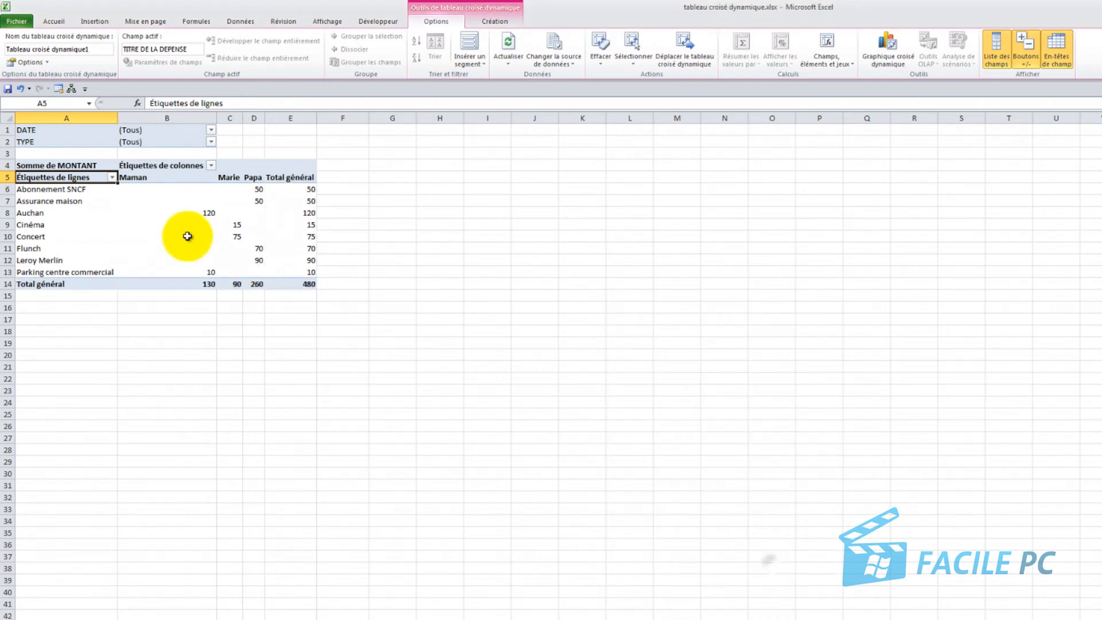
- Filter the pivot table report by DATE 01/08/2013 and TYPE Maison
left_click(211, 131)
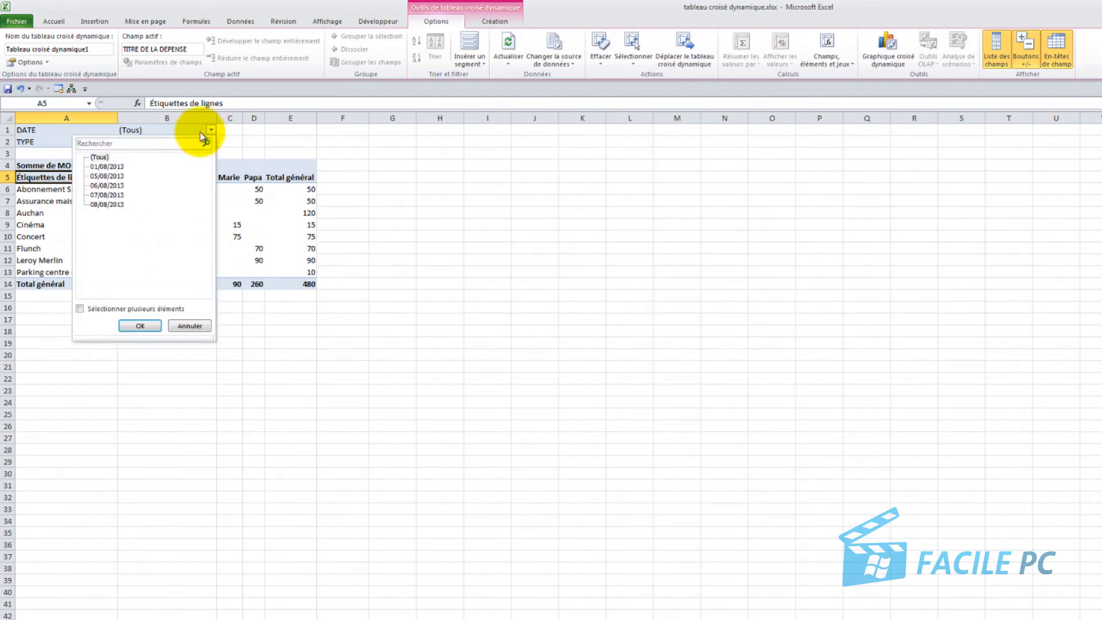
left_click(122, 168)
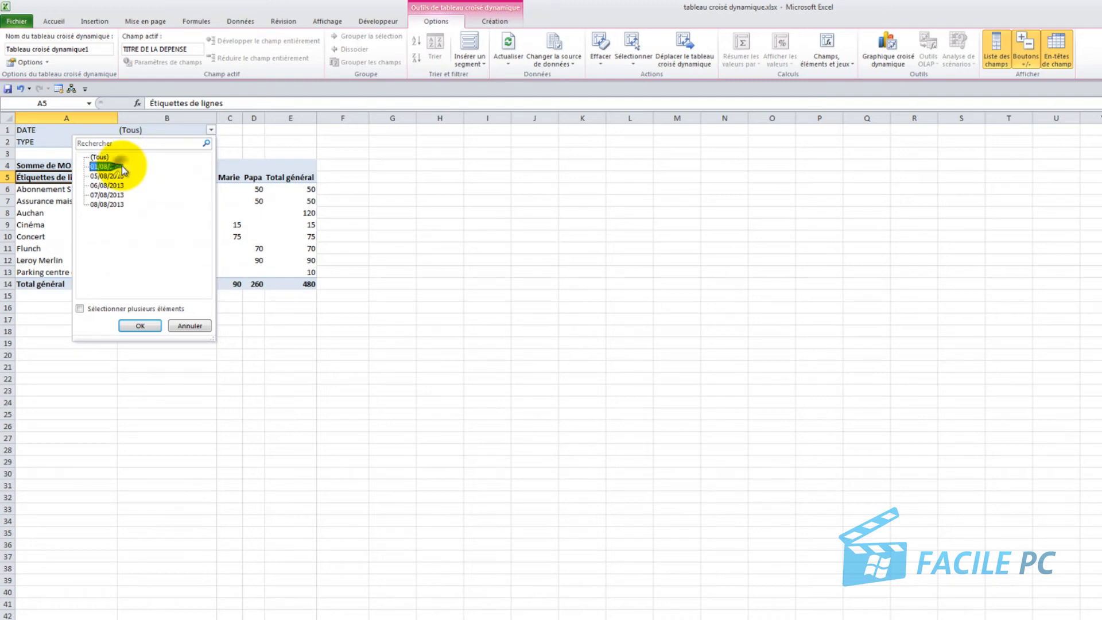
left_click(142, 325)
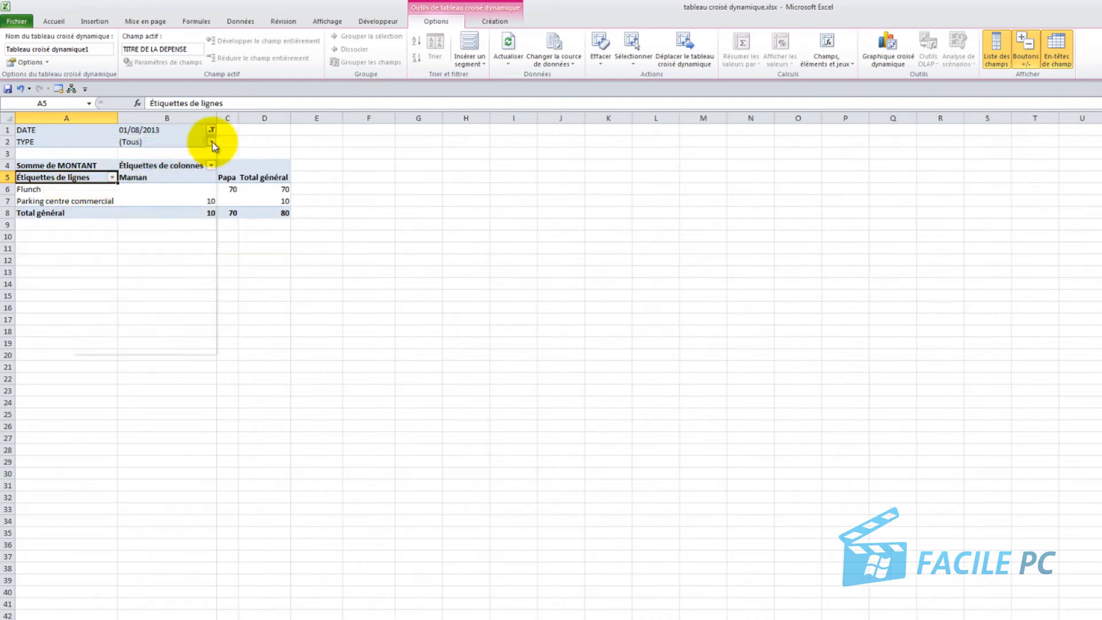
left_click(211, 142)
left_click(99, 188)
left_click(138, 338)
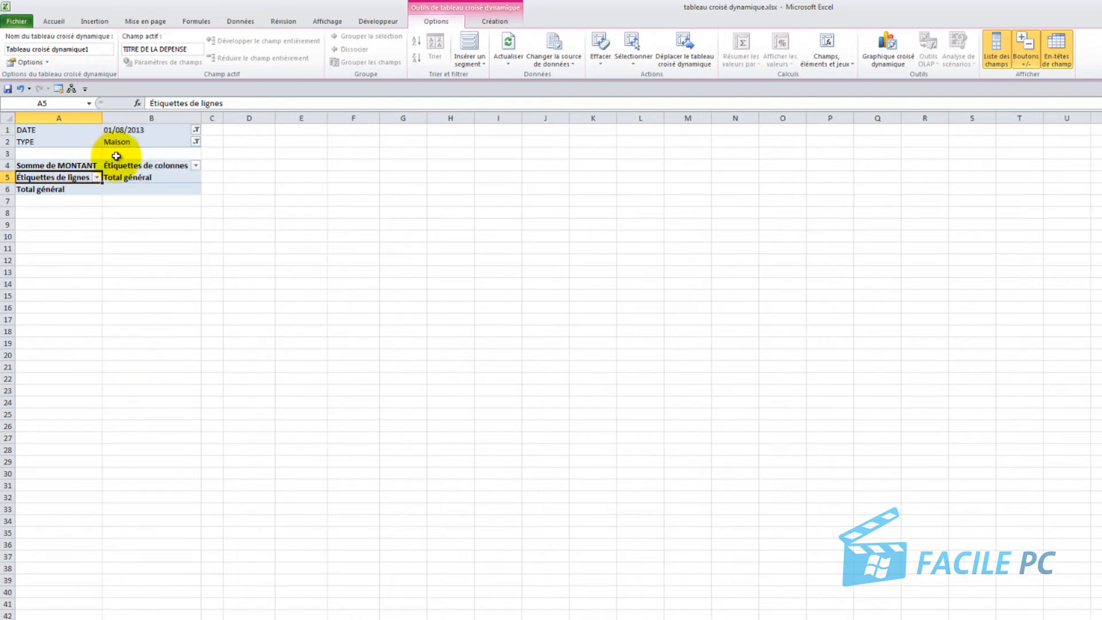
- Change the report filters to DATE 05/08/2013 and TYPE Nourriture, and disallow multiple filters per field
left_click(197, 131)
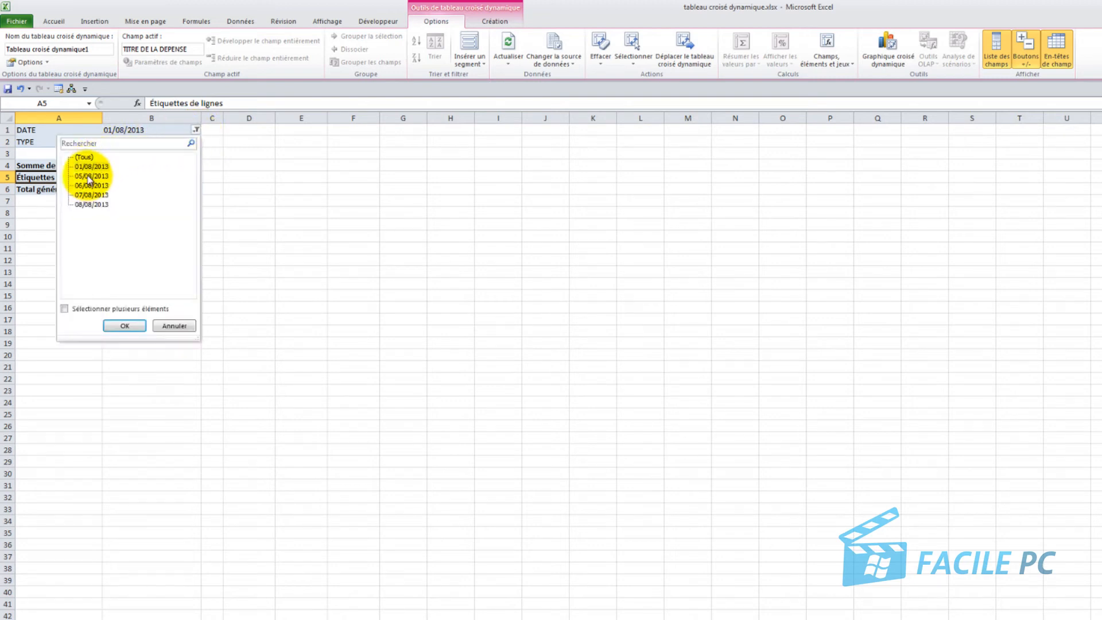
left_click(124, 326)
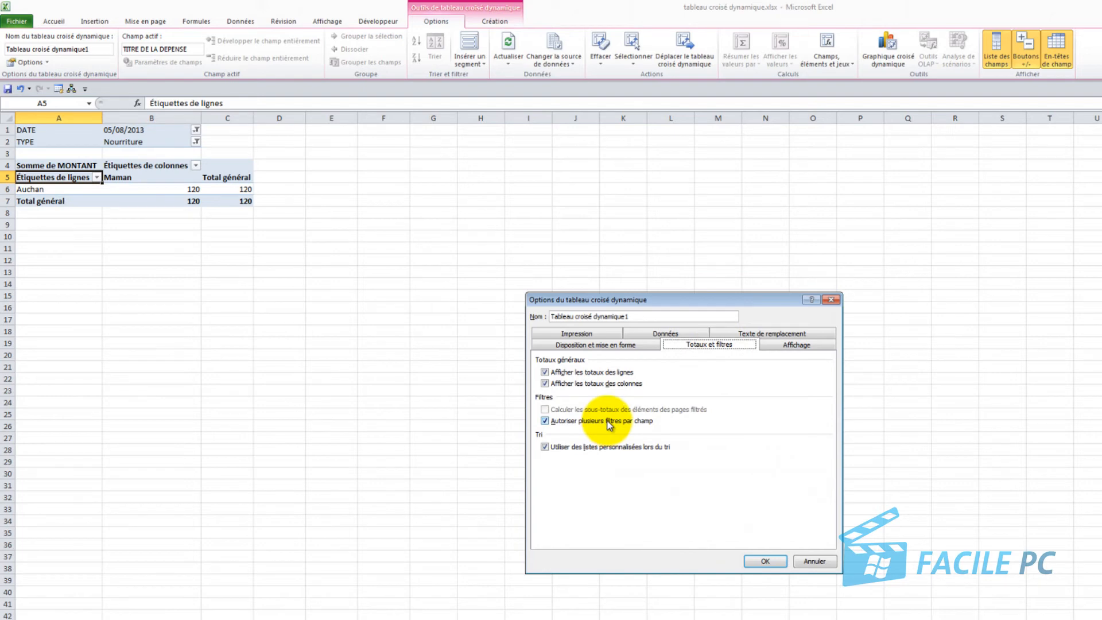
left_click(608, 422)
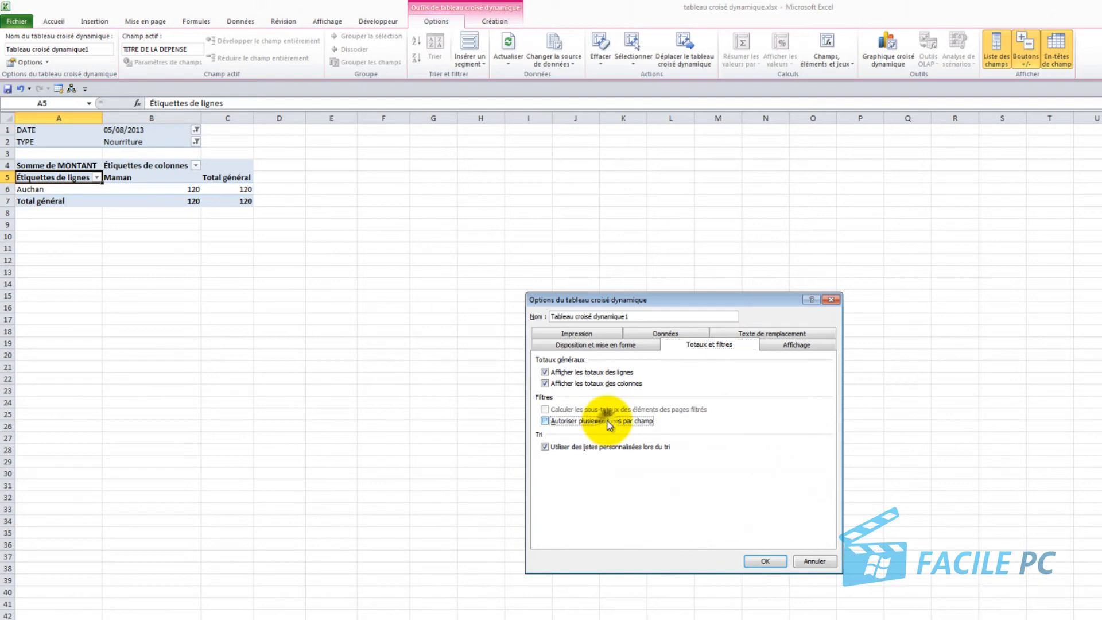
left_click(769, 561)
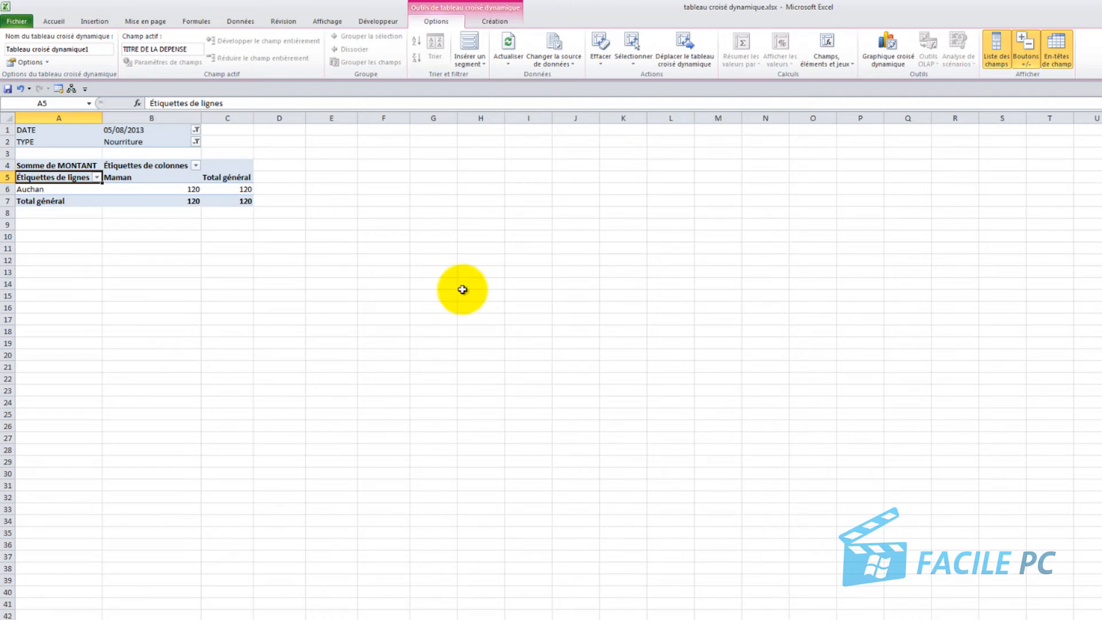
- Review the pivot table's totals, filter and display options
left_click(32, 63)
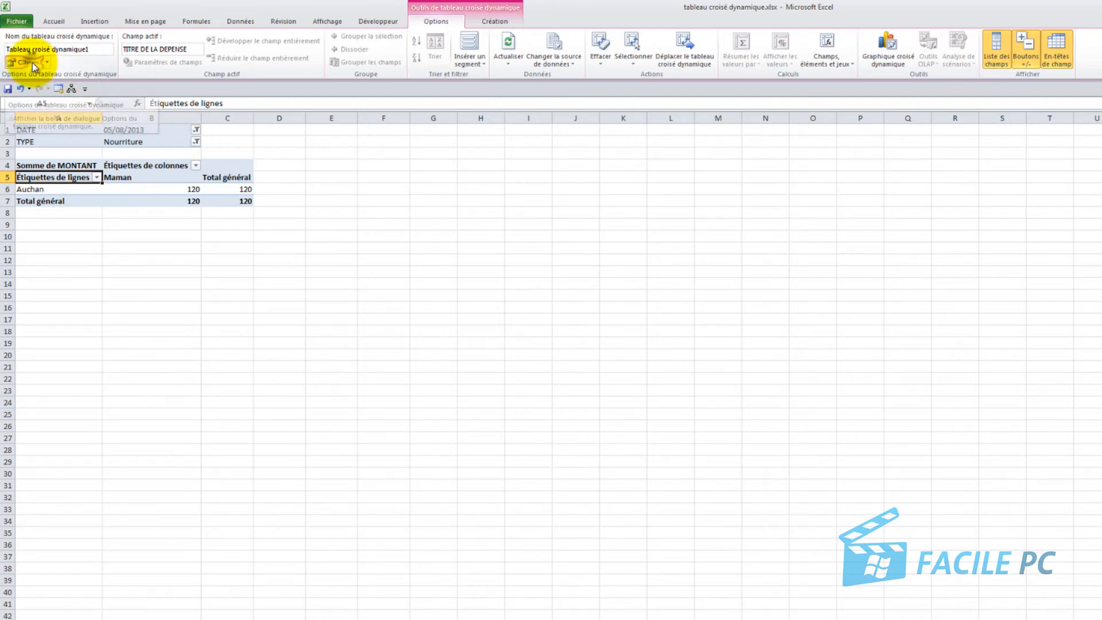
left_click(730, 345)
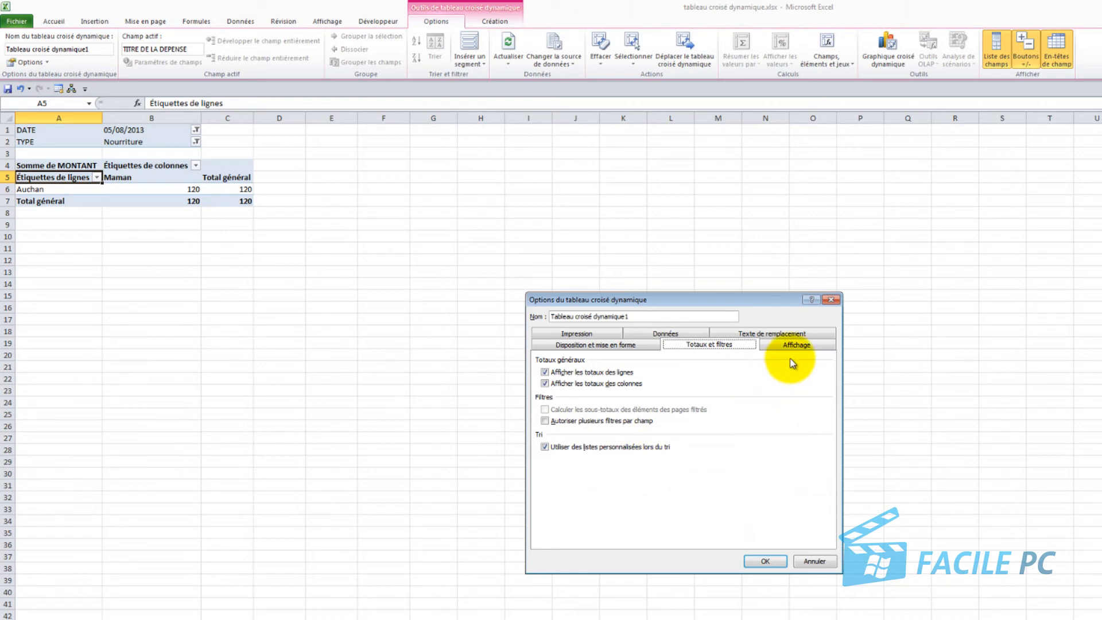
left_click(798, 345)
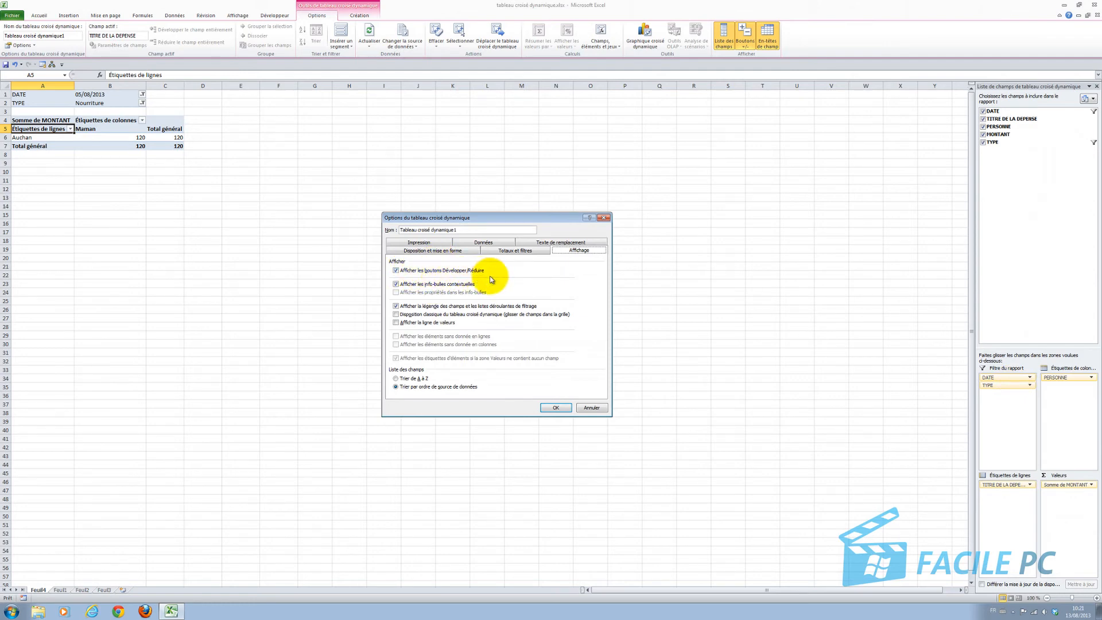
left_click(556, 408)
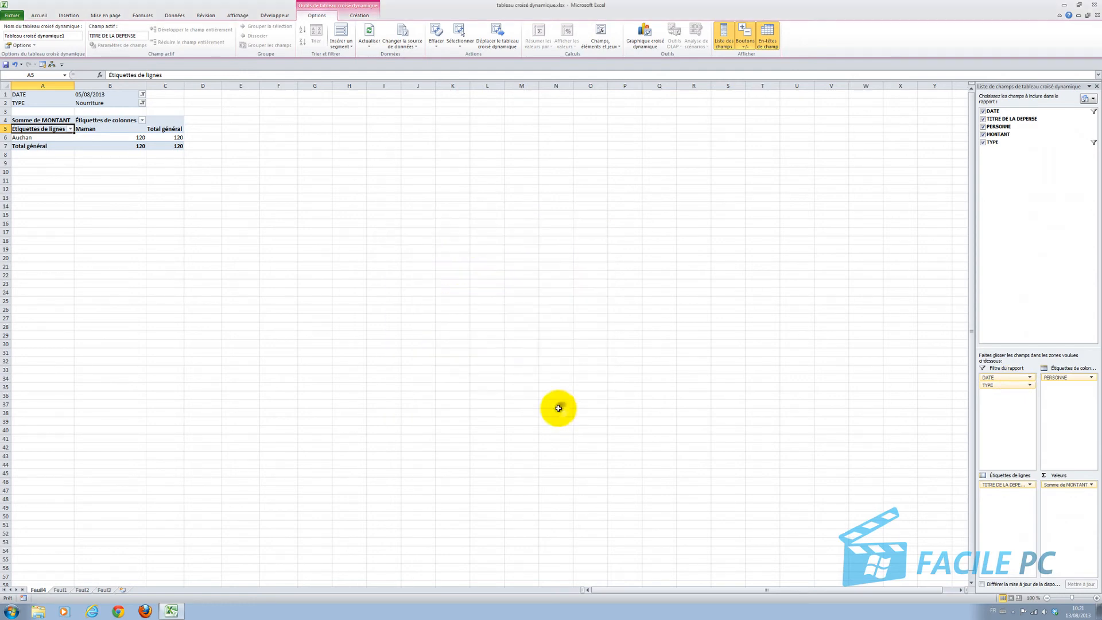
- Reset the DATE and TYPE report filters to (Tous) and move PERSONNE below TITRE DE LA DEPENSE in the row labels
left_click(142, 95)
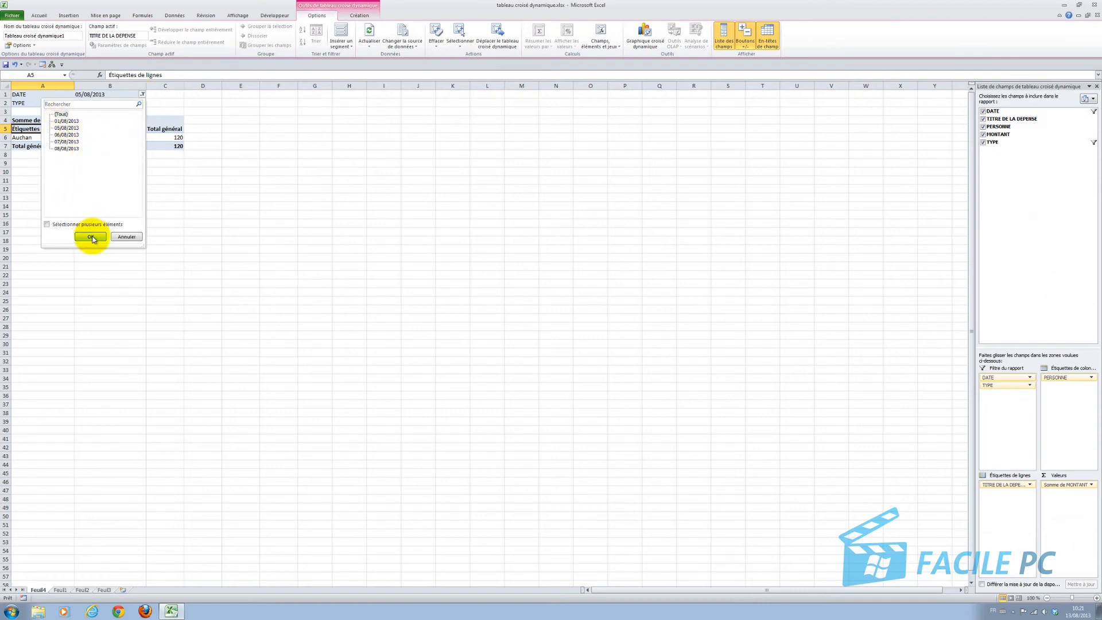
left_click(90, 236)
left_click(142, 102)
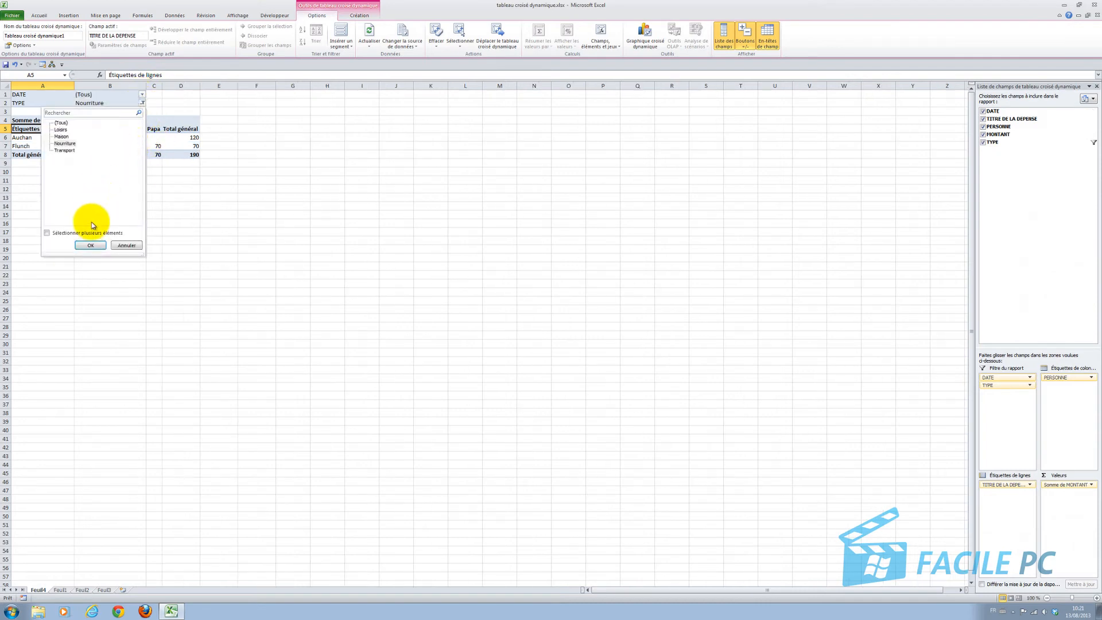
left_click(62, 122)
left_click(93, 245)
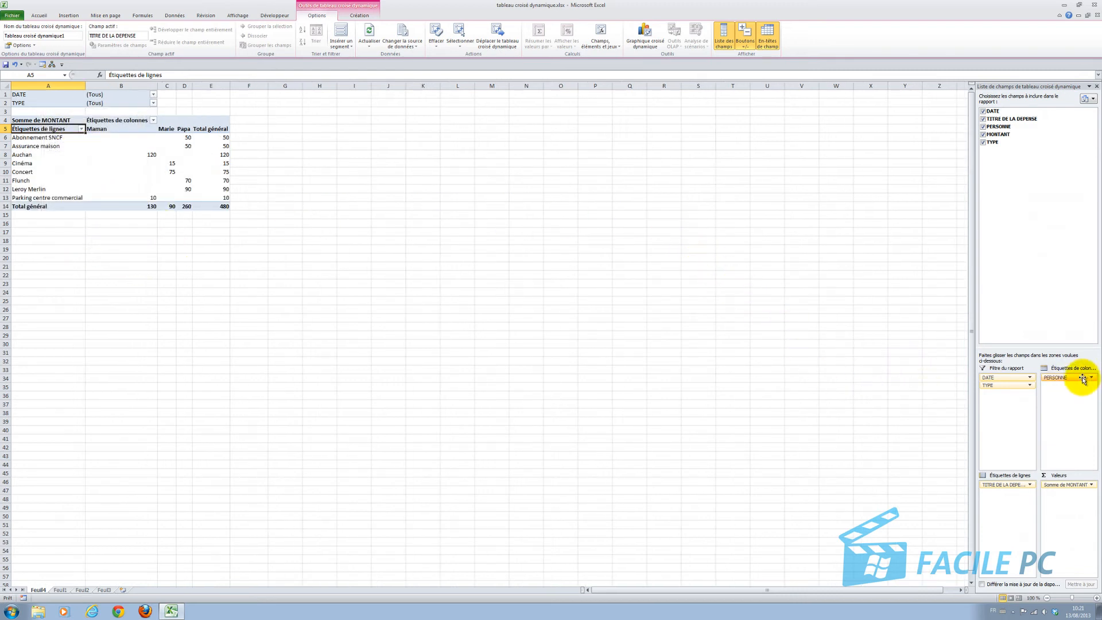
left_click_drag(1083, 379, 1012, 497)
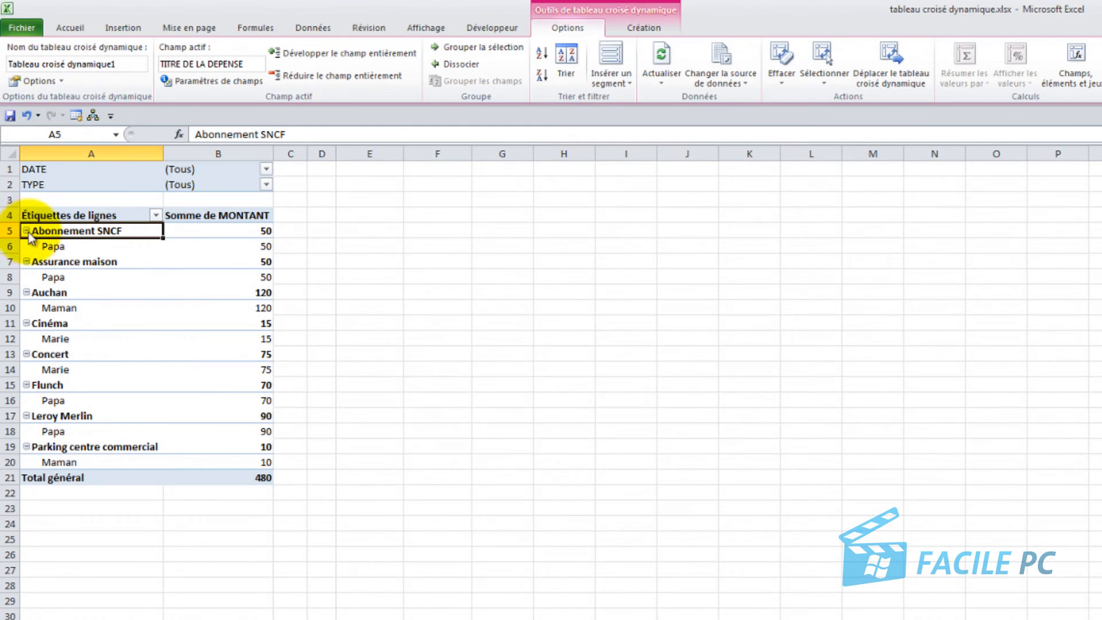
- Collapse the Abonnement SNCF and Assurance maison items, and expand Abonnement SNCF again
left_click(27, 230)
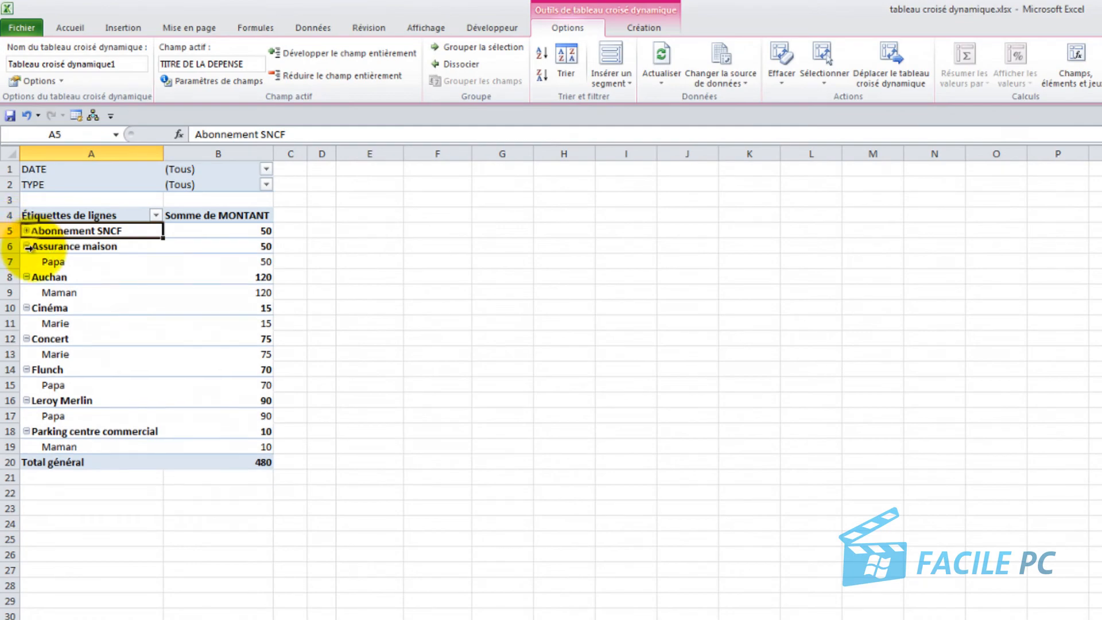
left_click(27, 246)
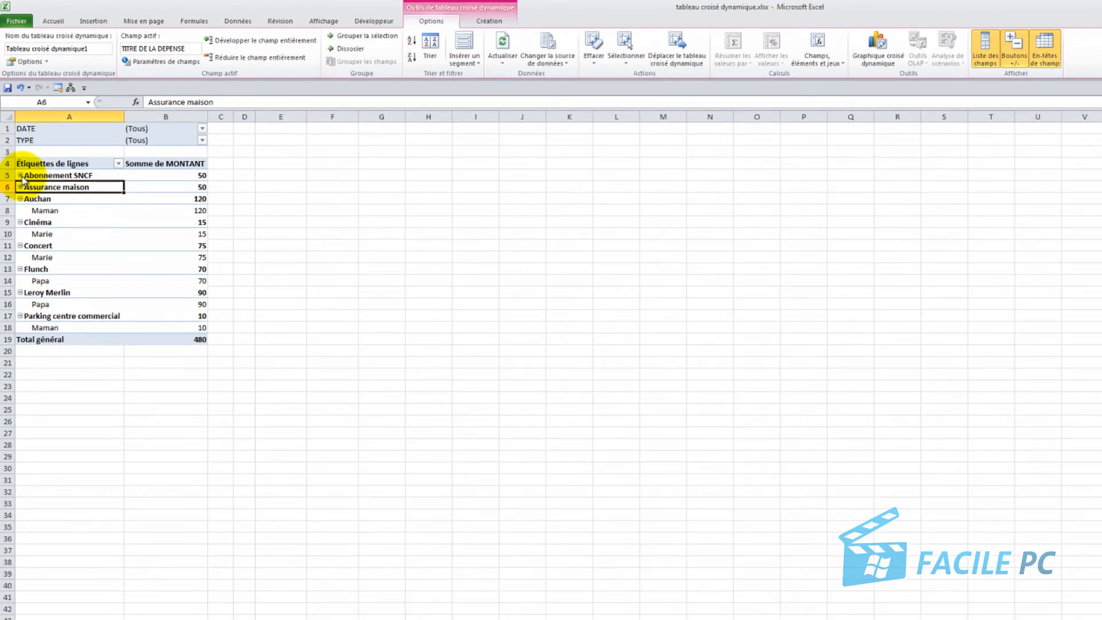
left_click(21, 176)
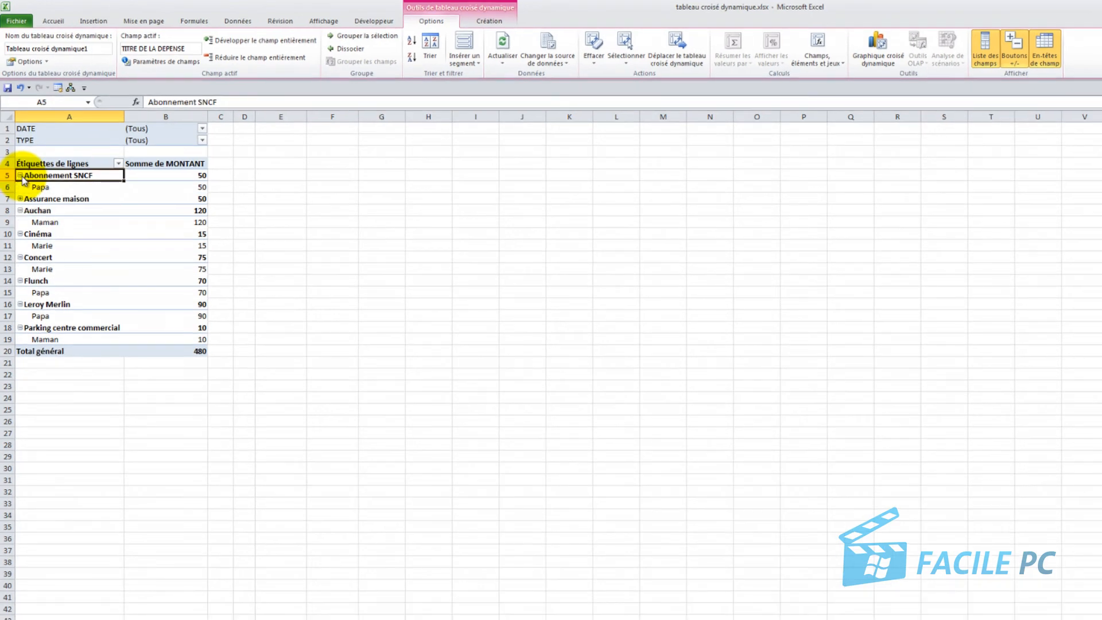
- Hide the expand/collapse buttons through the pivot table's display options
left_click(24, 61)
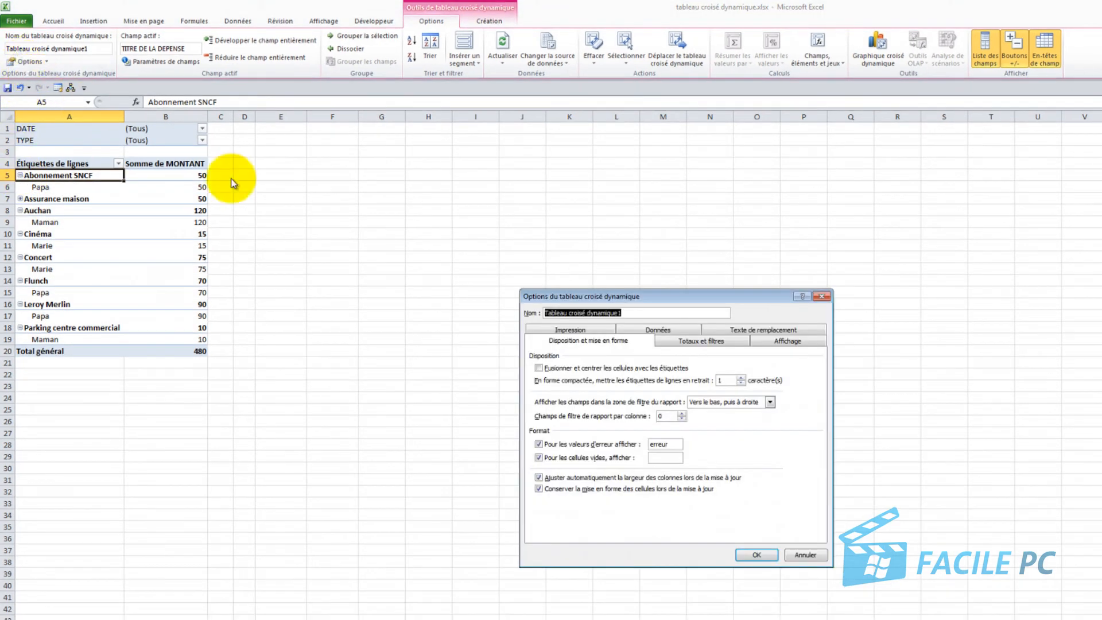
left_click(790, 342)
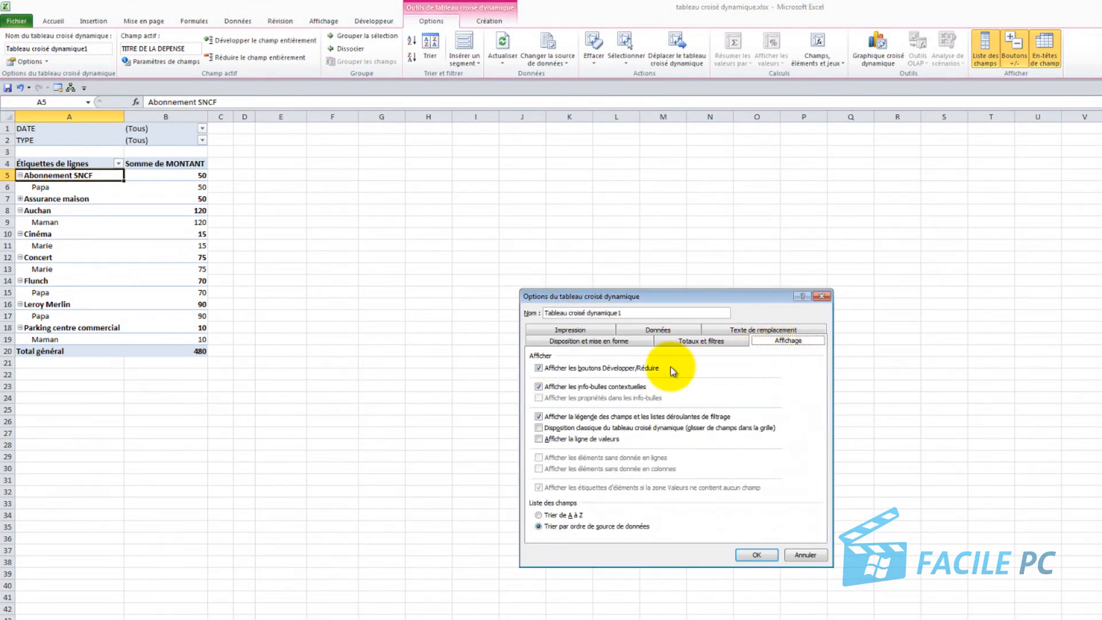
left_click(554, 372)
left_click(755, 555)
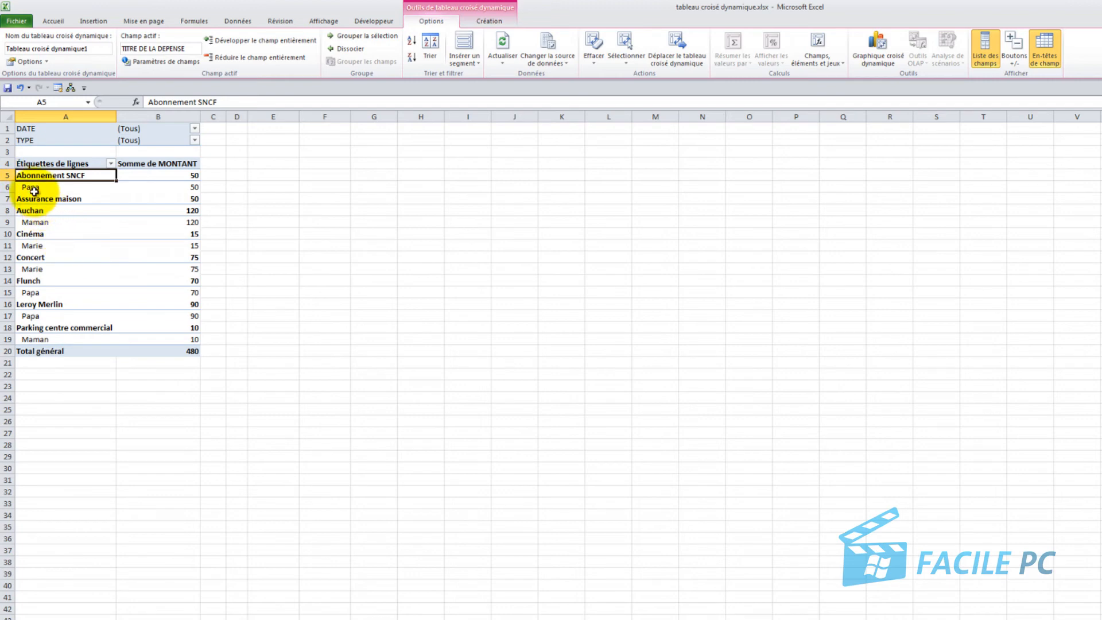
- Review the pivot table's display options and view the contextual tooltip on the Total général amount
left_click(25, 62)
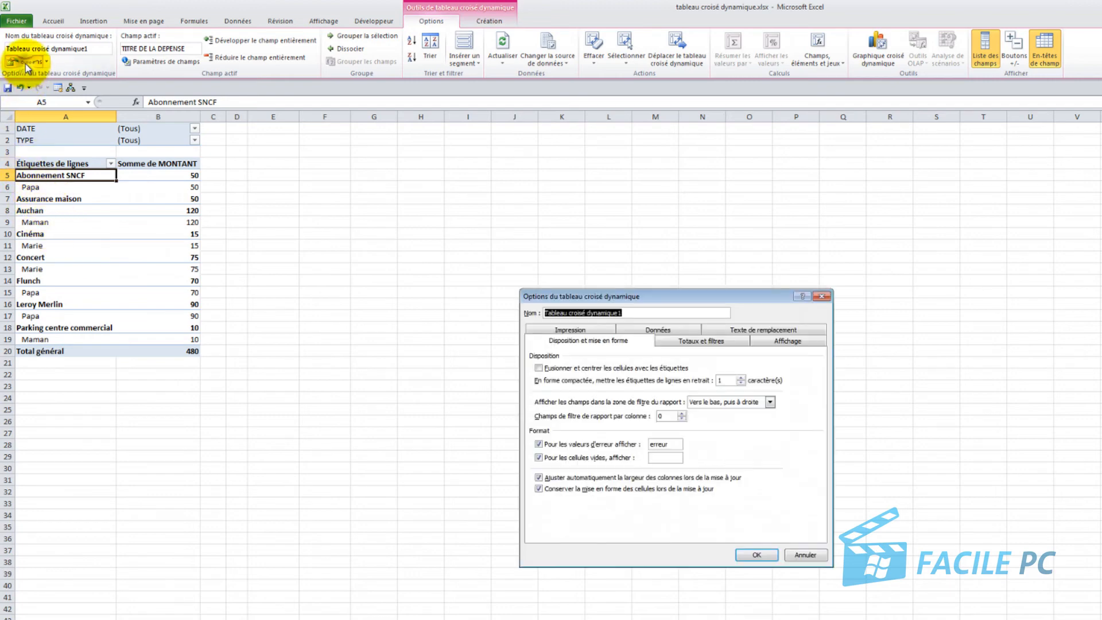
left_click(794, 342)
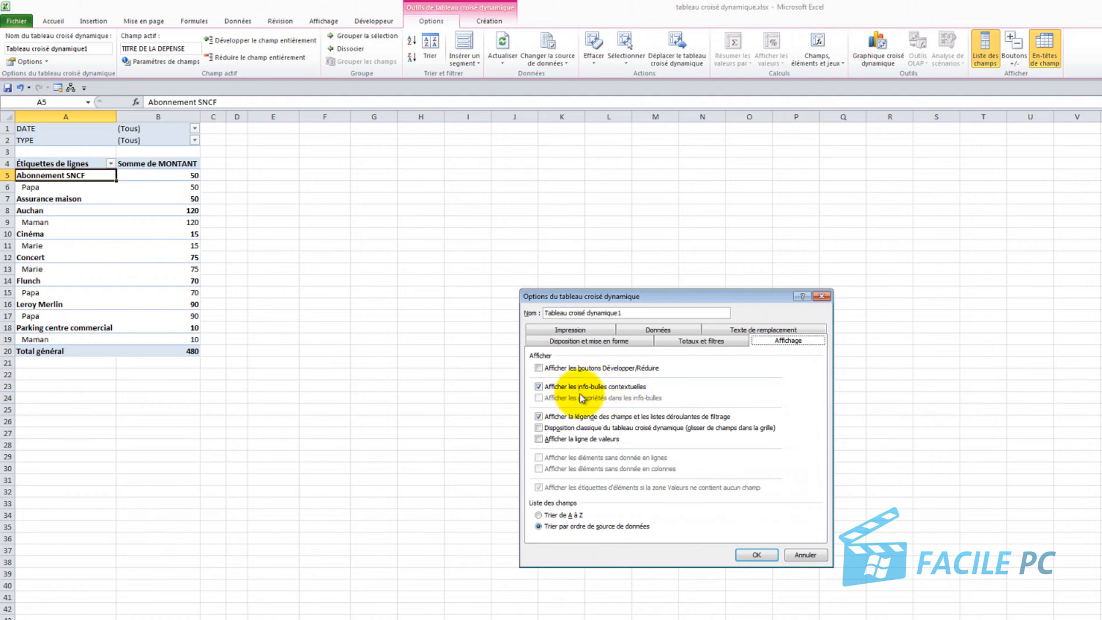
left_click(757, 555)
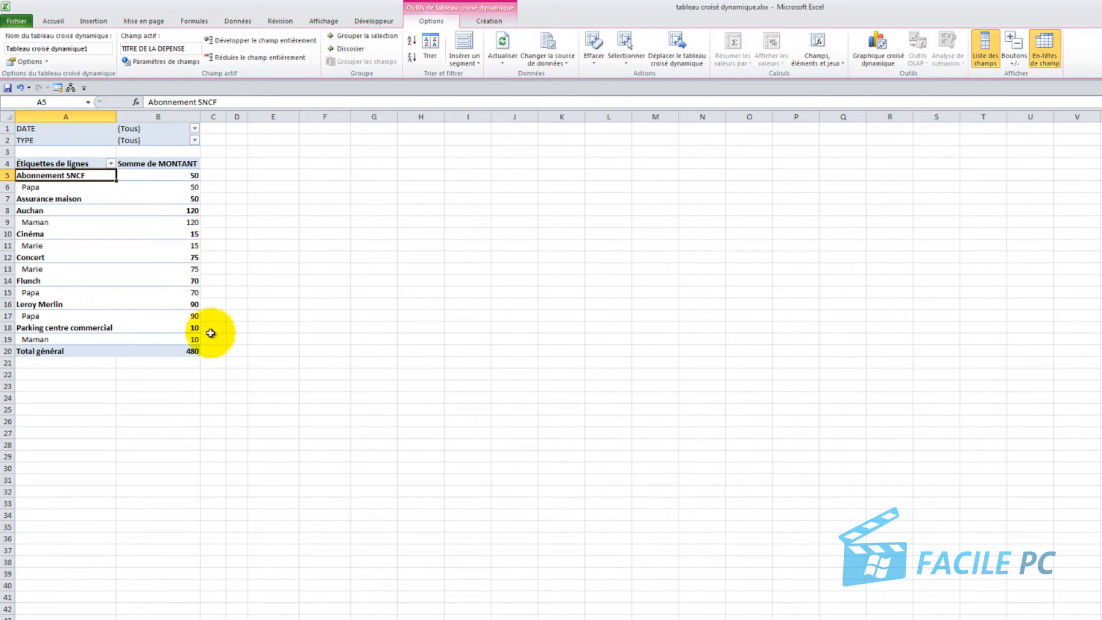
mouse_move(188, 352)
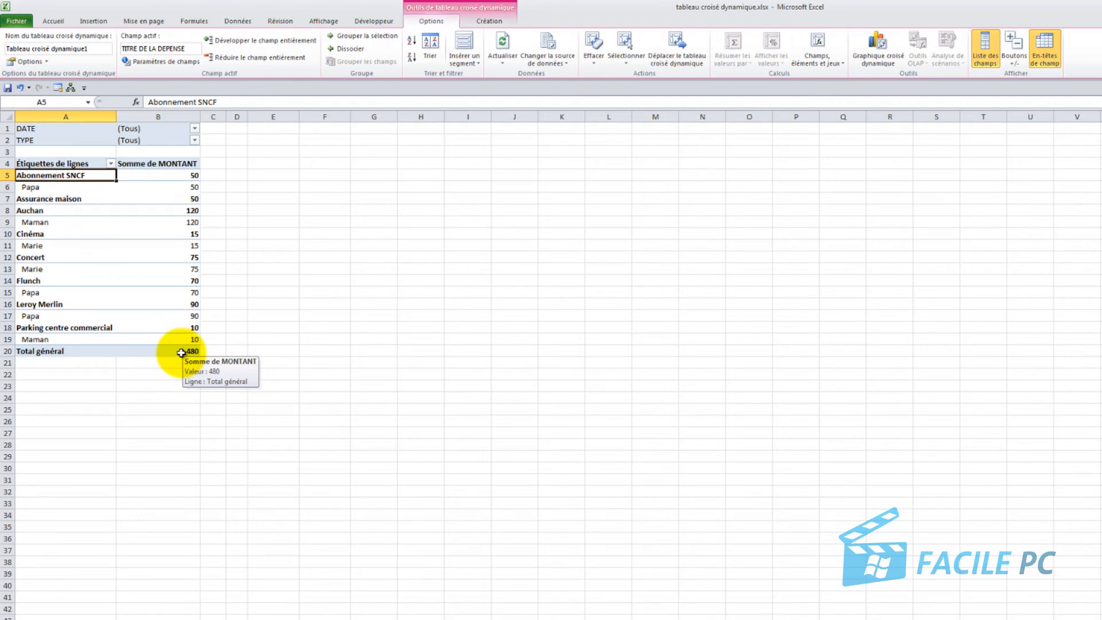
- Turn off contextual tooltips in the pivot table's display options
left_click(36, 65)
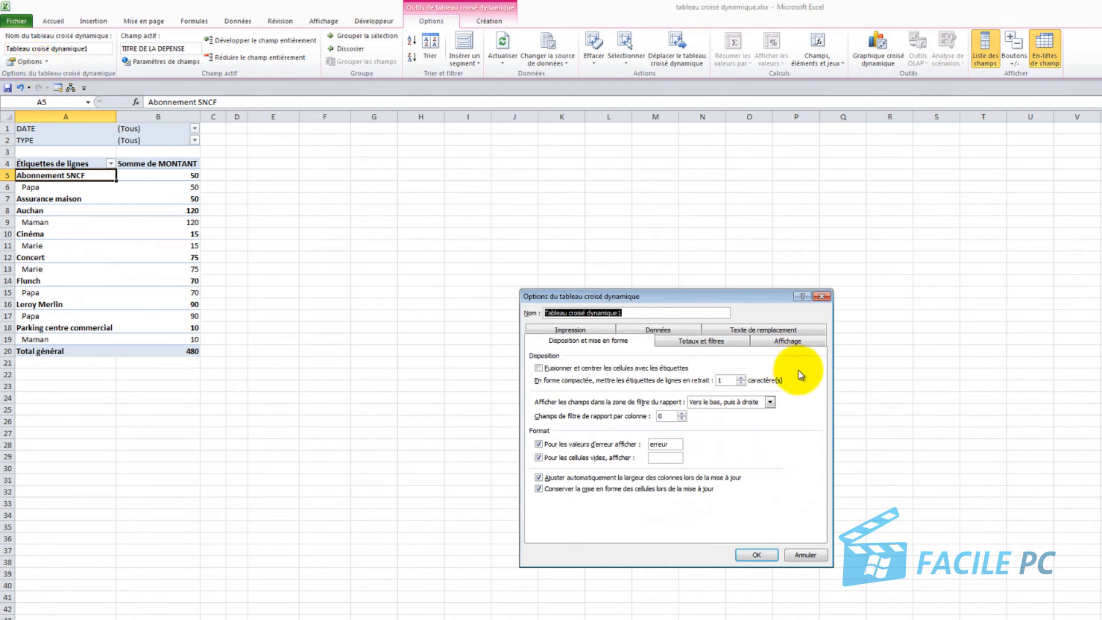
left_click(806, 342)
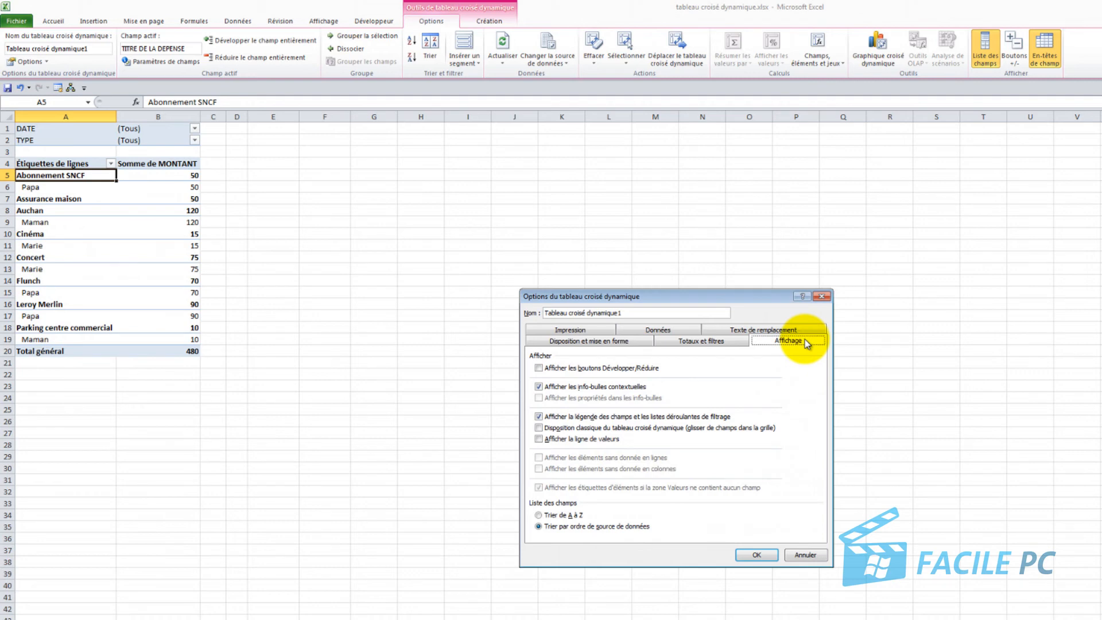
left_click(538, 386)
left_click(753, 555)
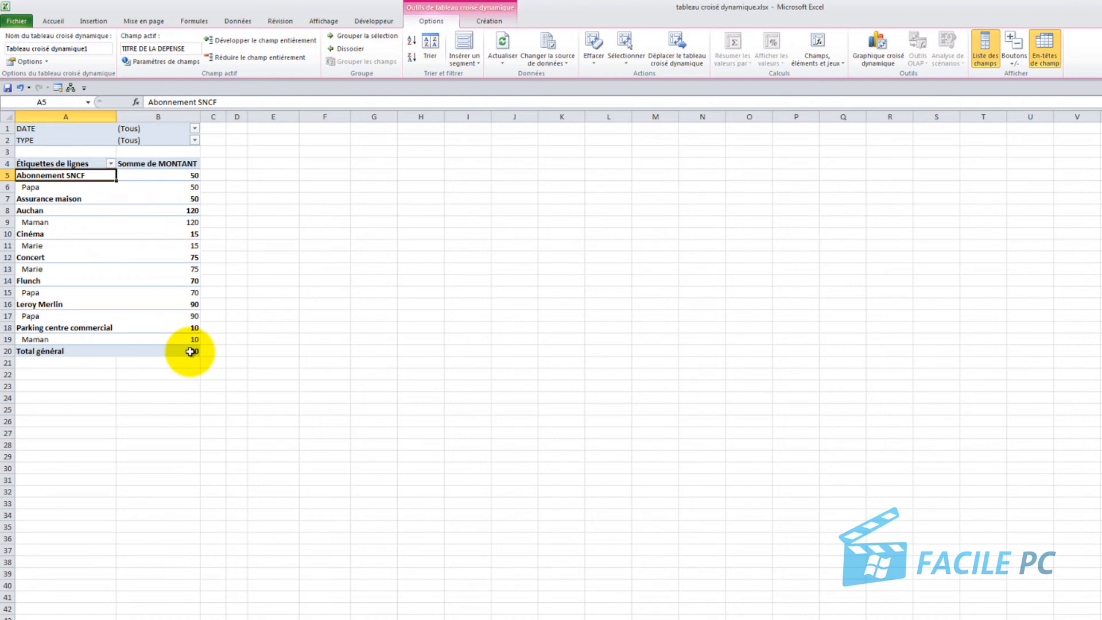
- Hide the pivot table's field captions and filter drop-down lists
left_click(29, 61)
left_click(787, 342)
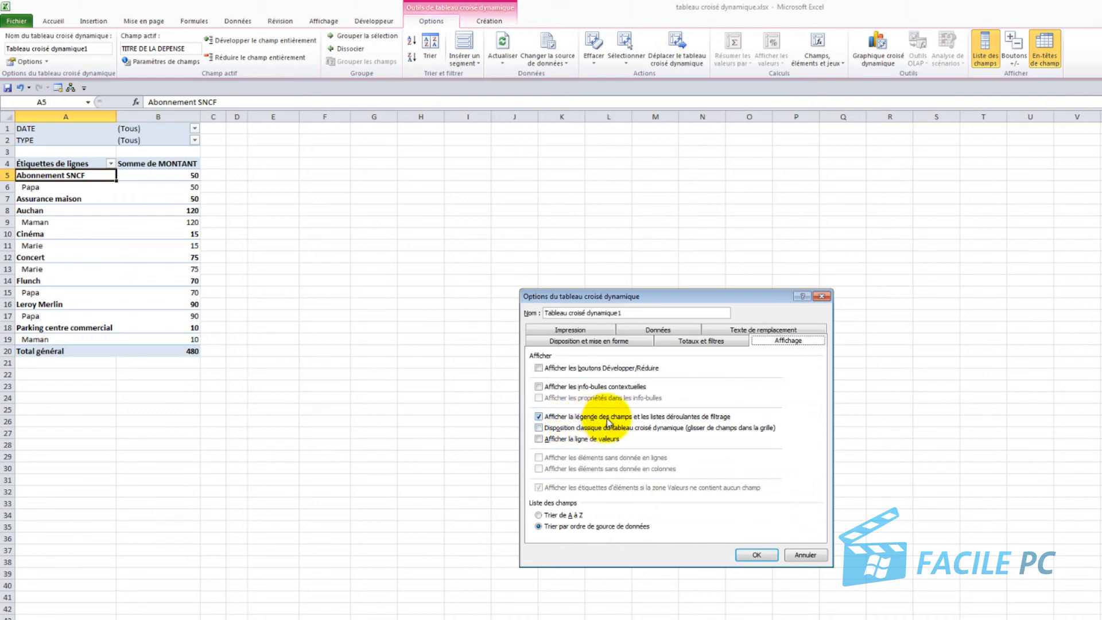
left_click(539, 416)
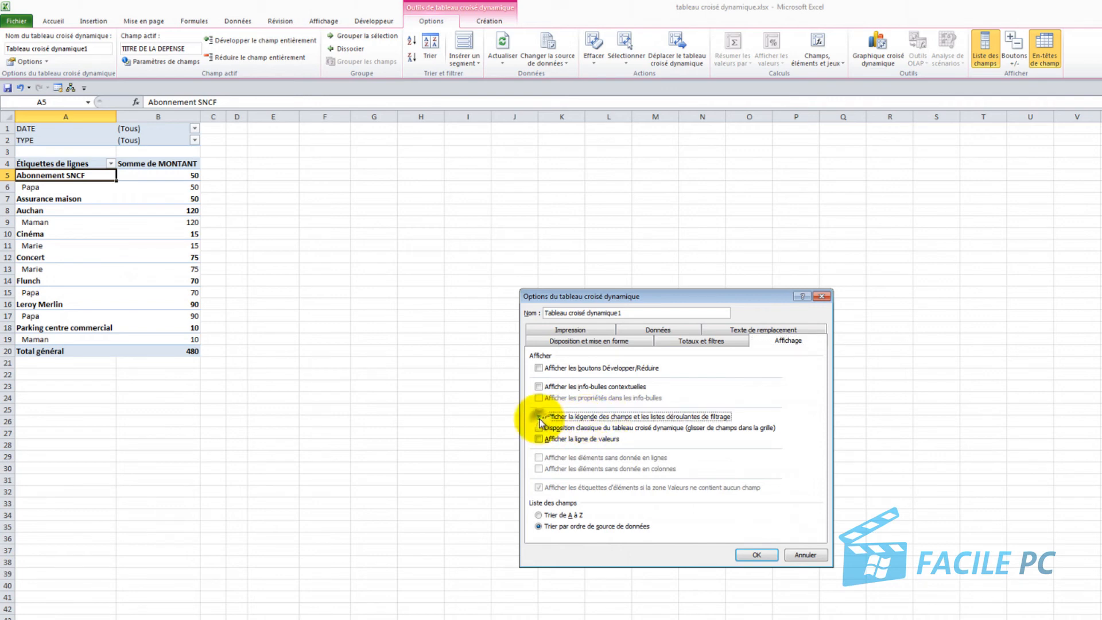
left_click(757, 555)
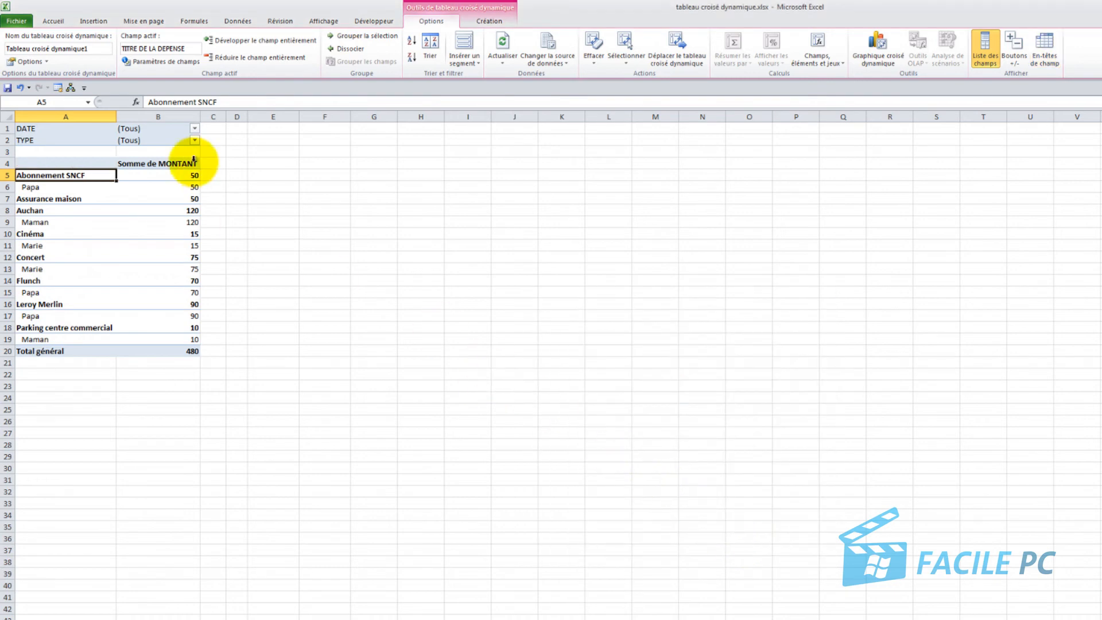
- Filter the pivot table report by DATE 01/08/2013
left_click(194, 129)
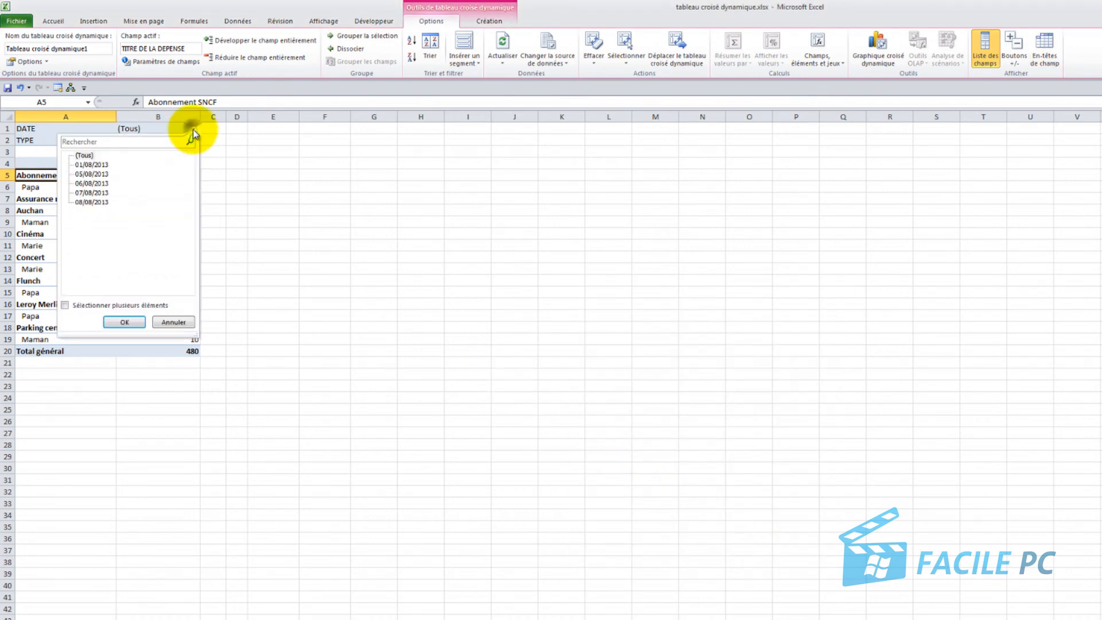
left_click(123, 322)
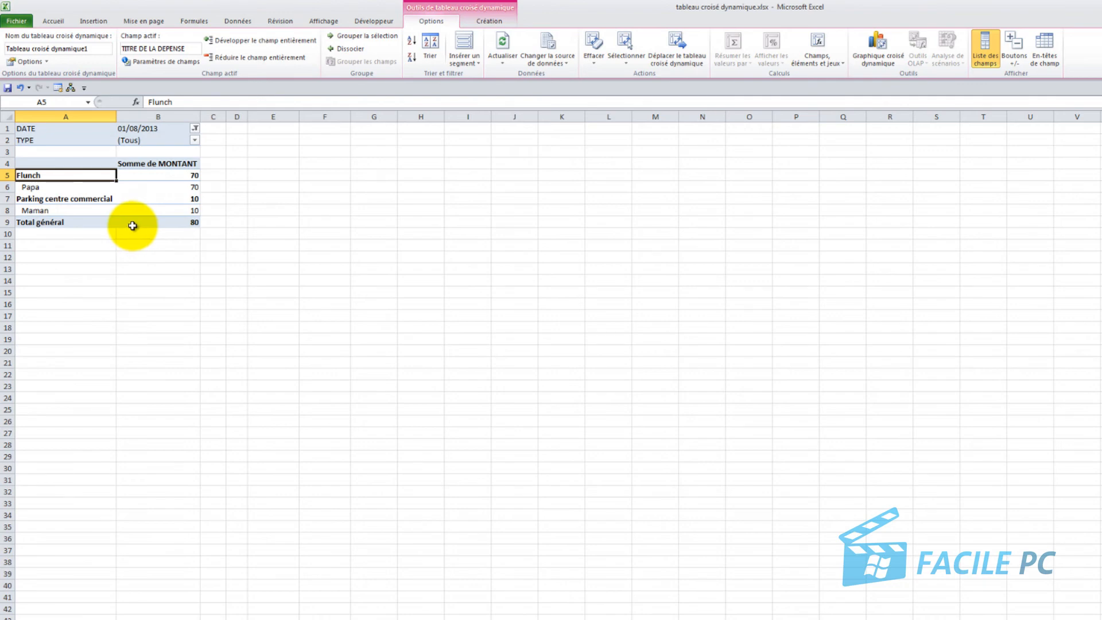
- Display the pivot table's field captions and filter drop-down lists again
left_click(39, 65)
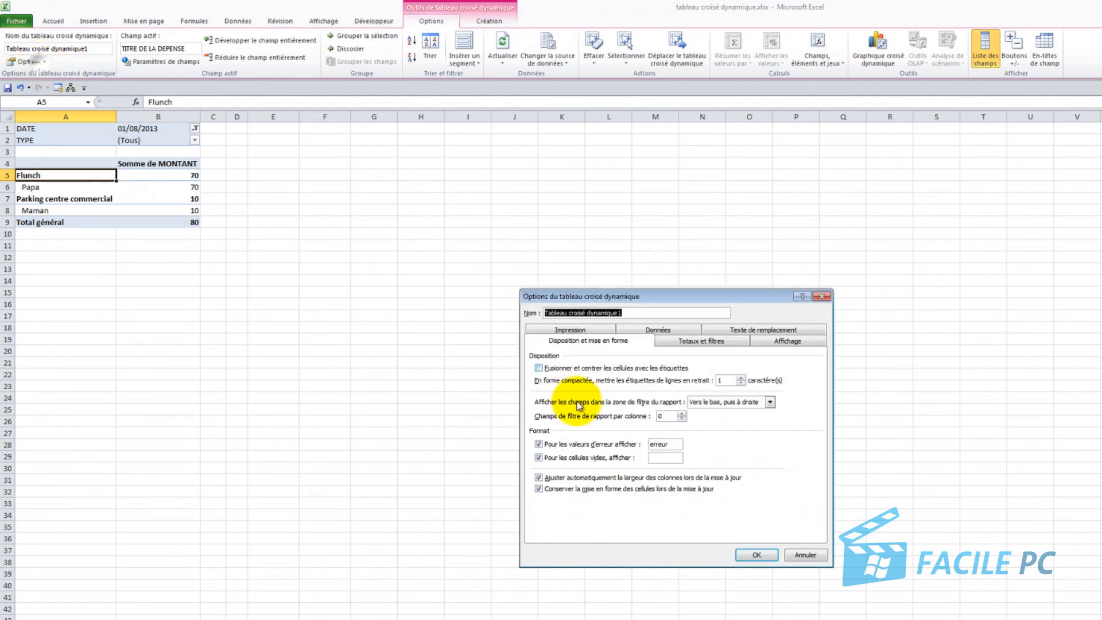
left_click(784, 342)
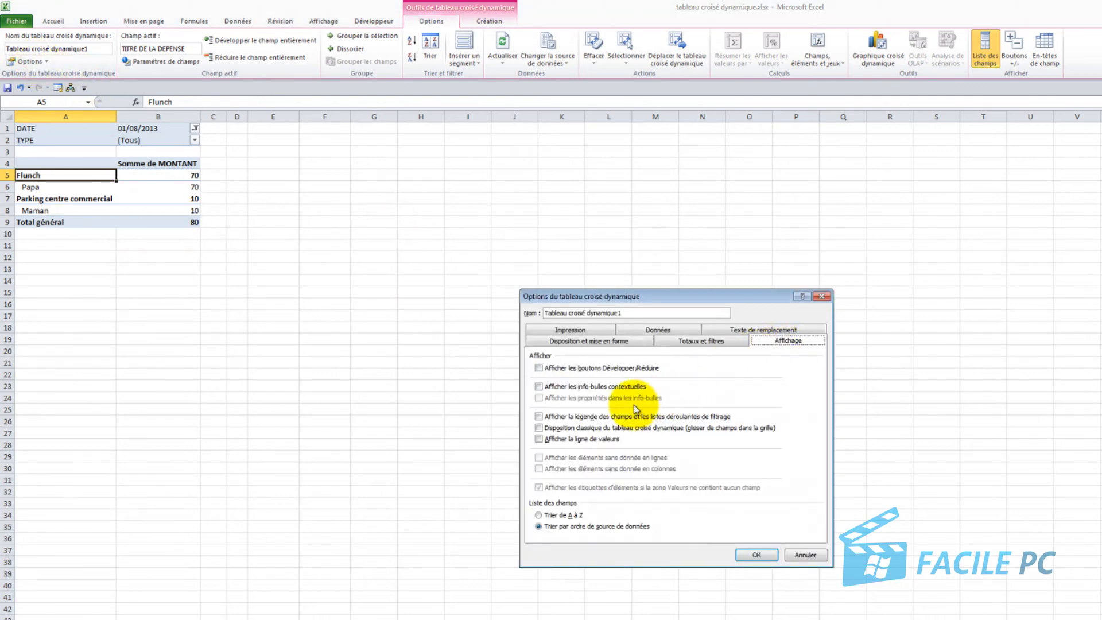
left_click(628, 417)
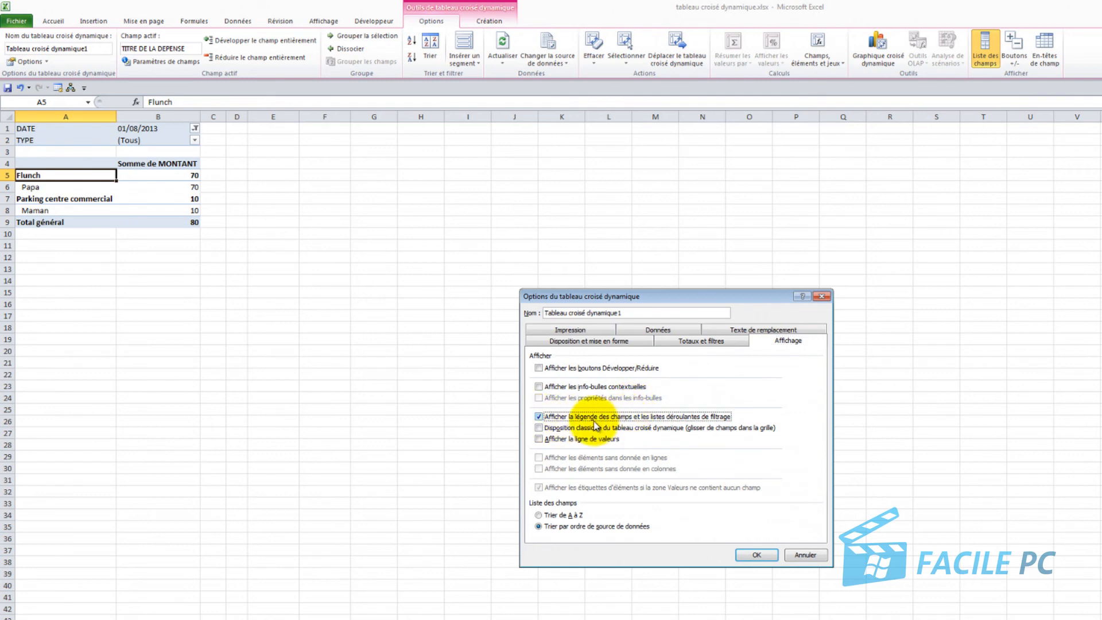
left_click(757, 556)
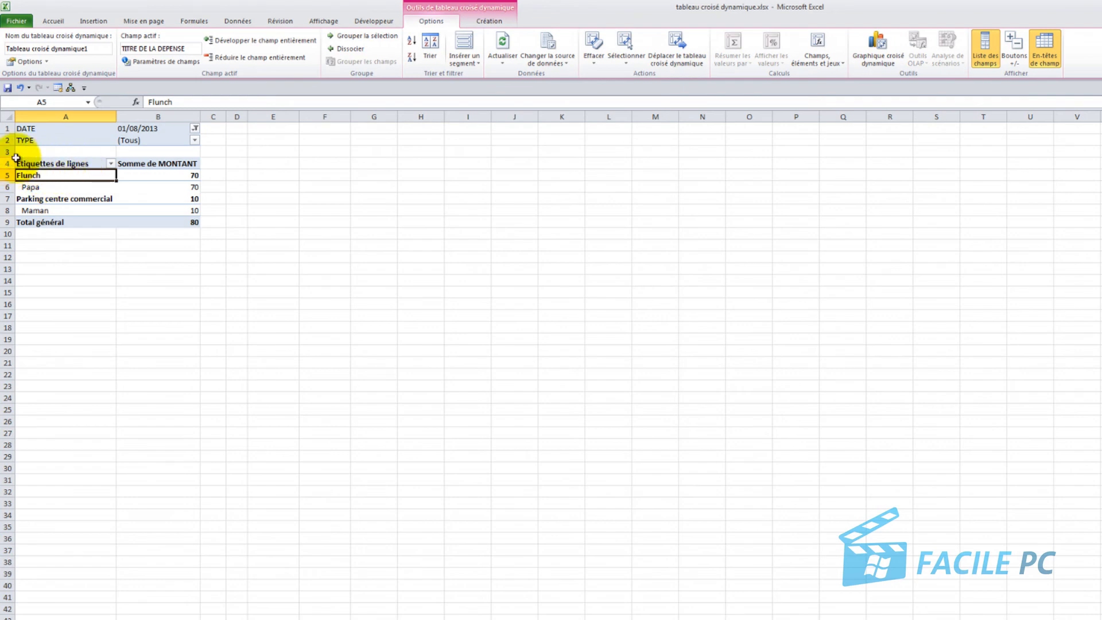
- Turn the display of field captions and filter drop-down lists off once more
left_click(27, 62)
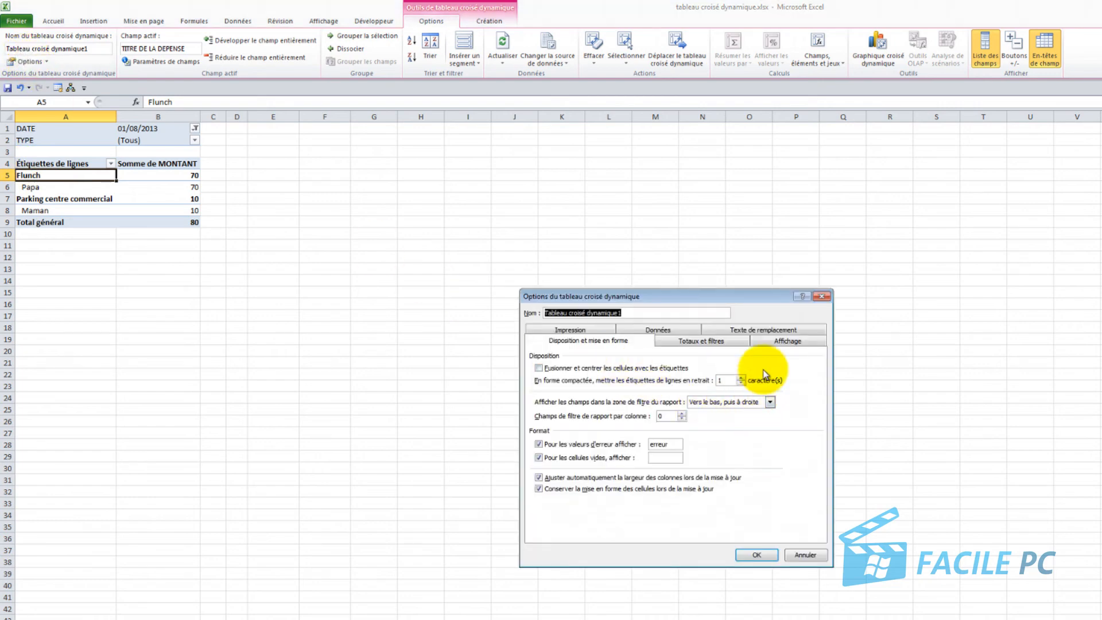
left_click(784, 341)
left_click(658, 417)
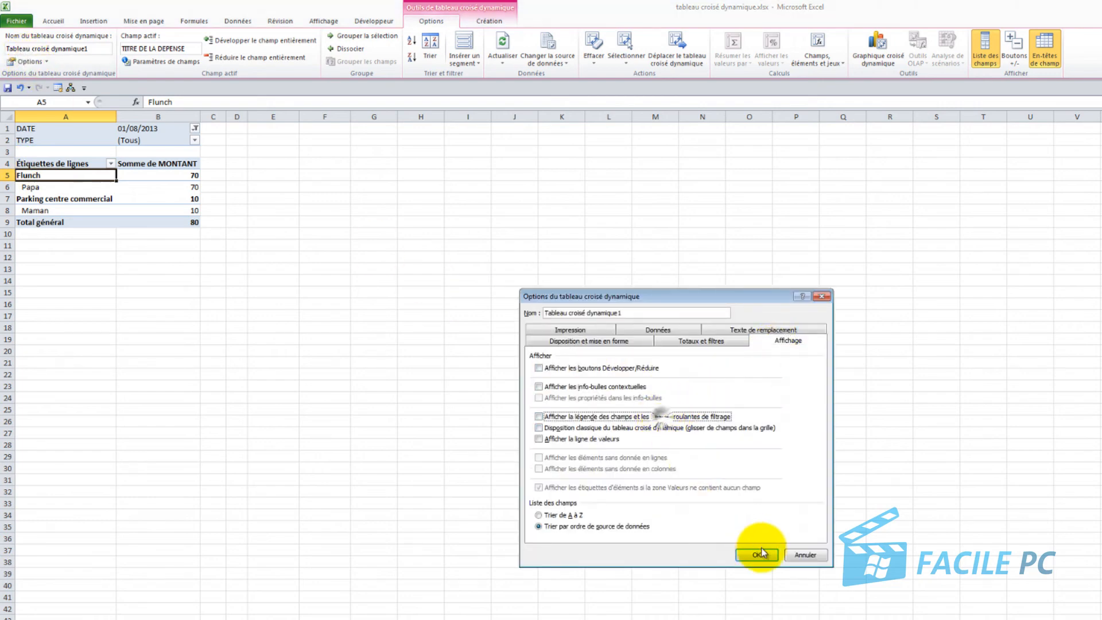
left_click(757, 555)
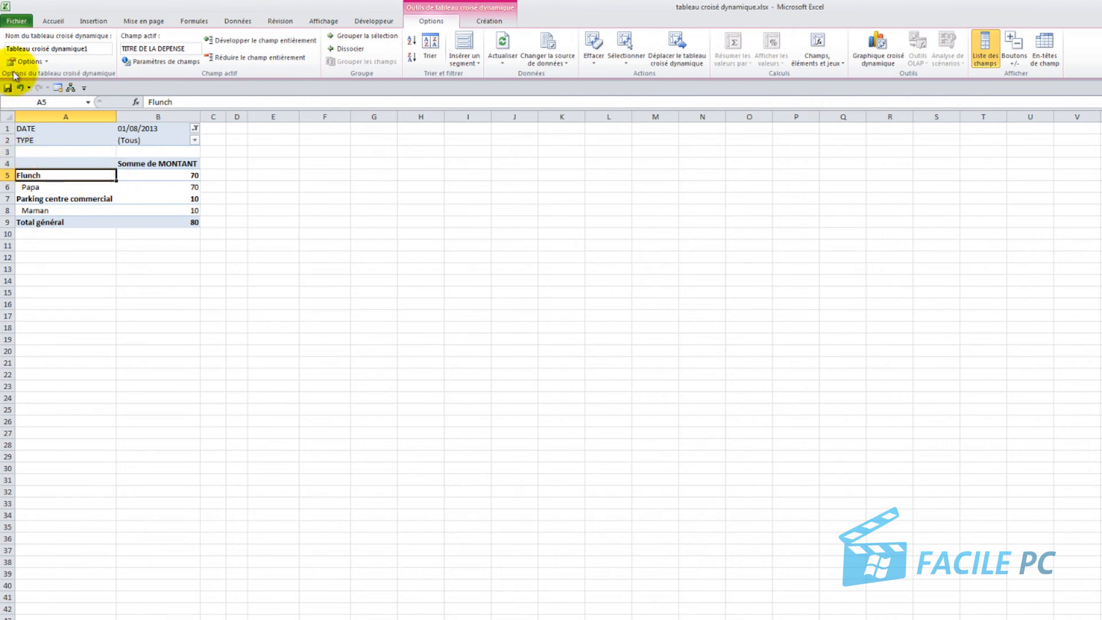
- Re-enable the field captions and filter drop-down lists, and switch on the classic pivot table layout with fields draggable in the grid
left_click(30, 62)
left_click(787, 341)
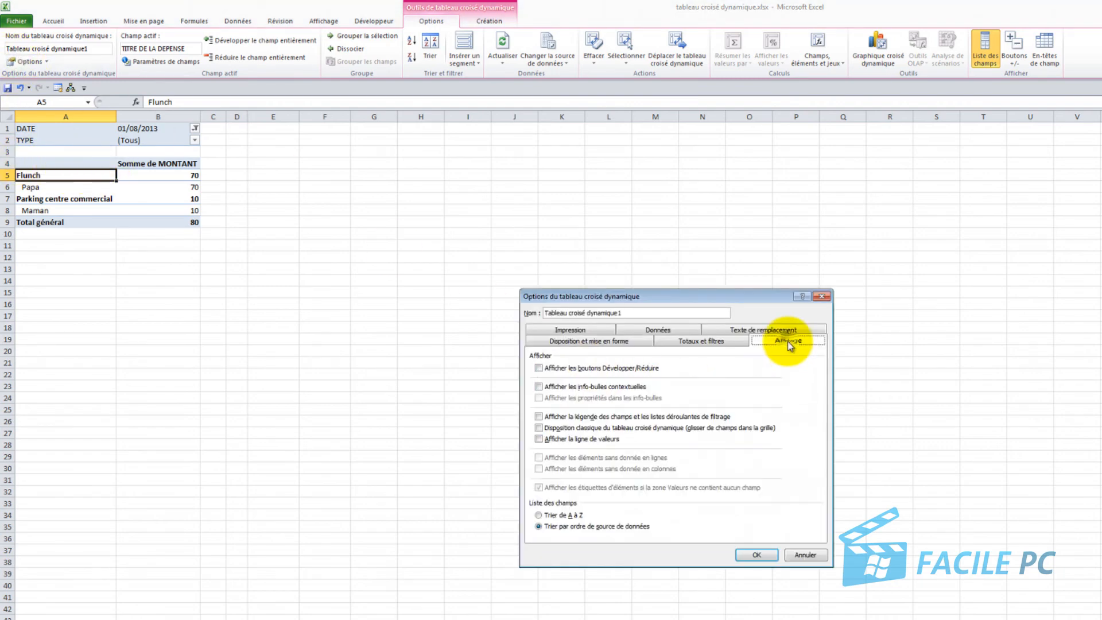
left_click(636, 418)
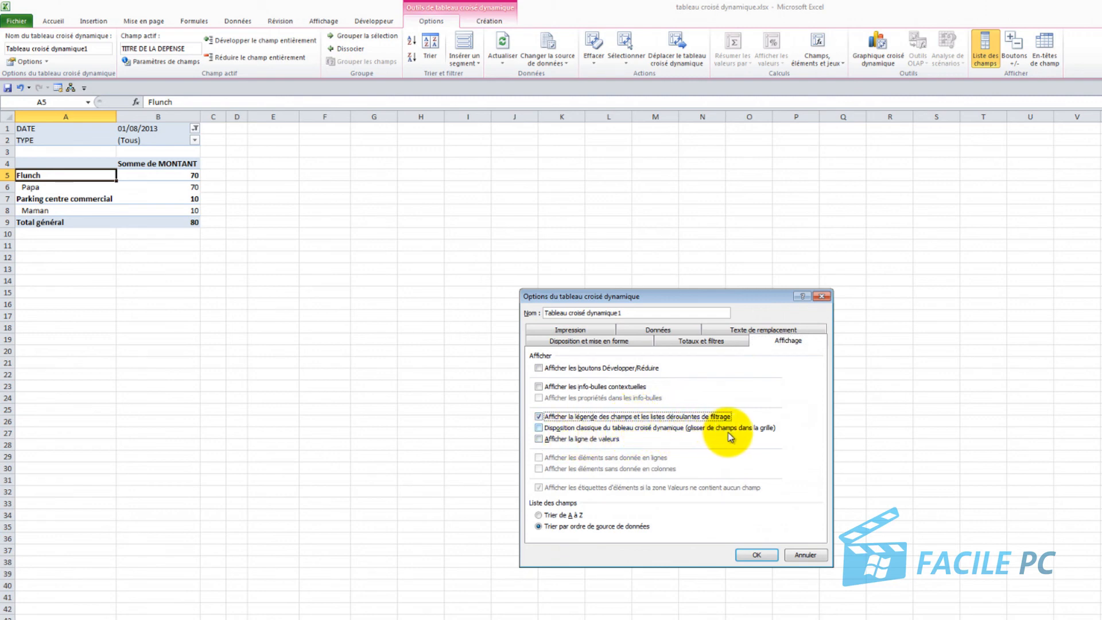
left_click(603, 428)
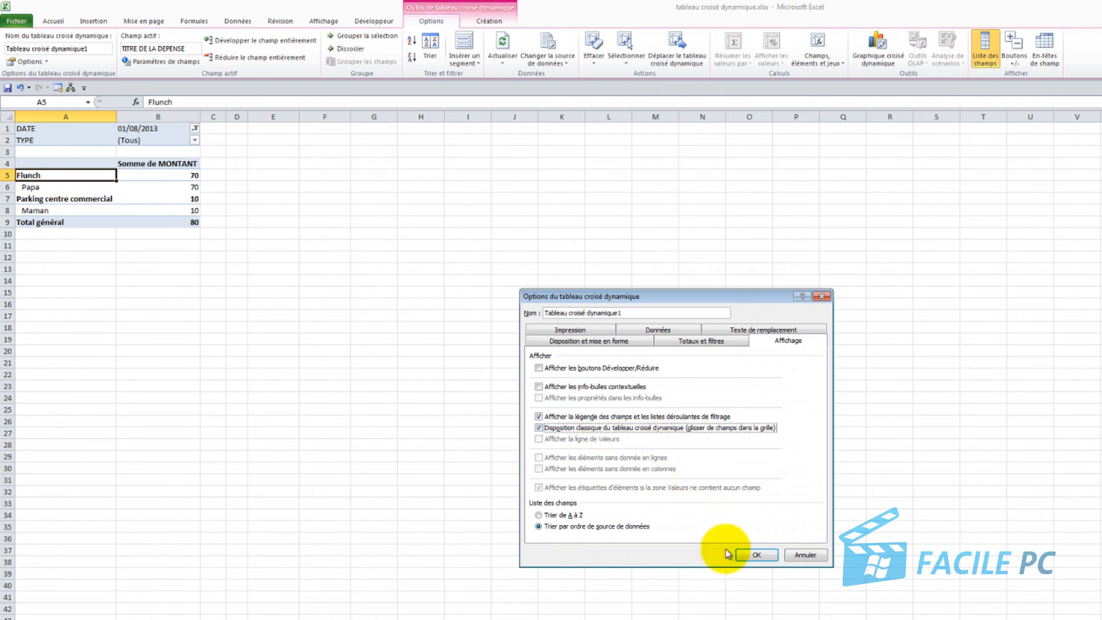
left_click(755, 555)
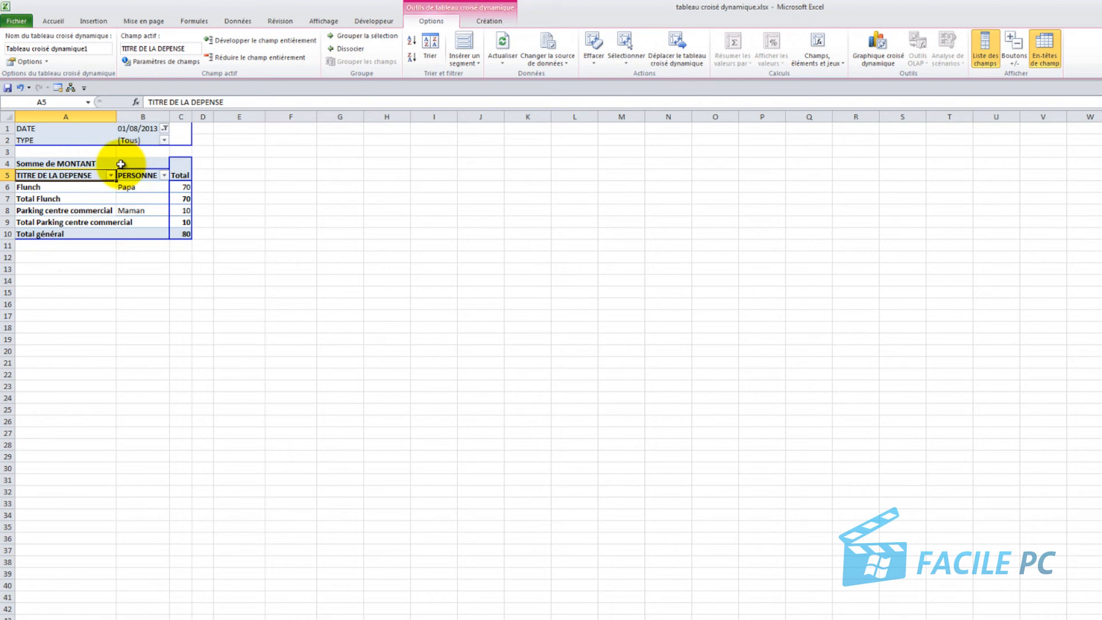
- Turn off the classic pivot table layout in the display options
left_click(27, 61)
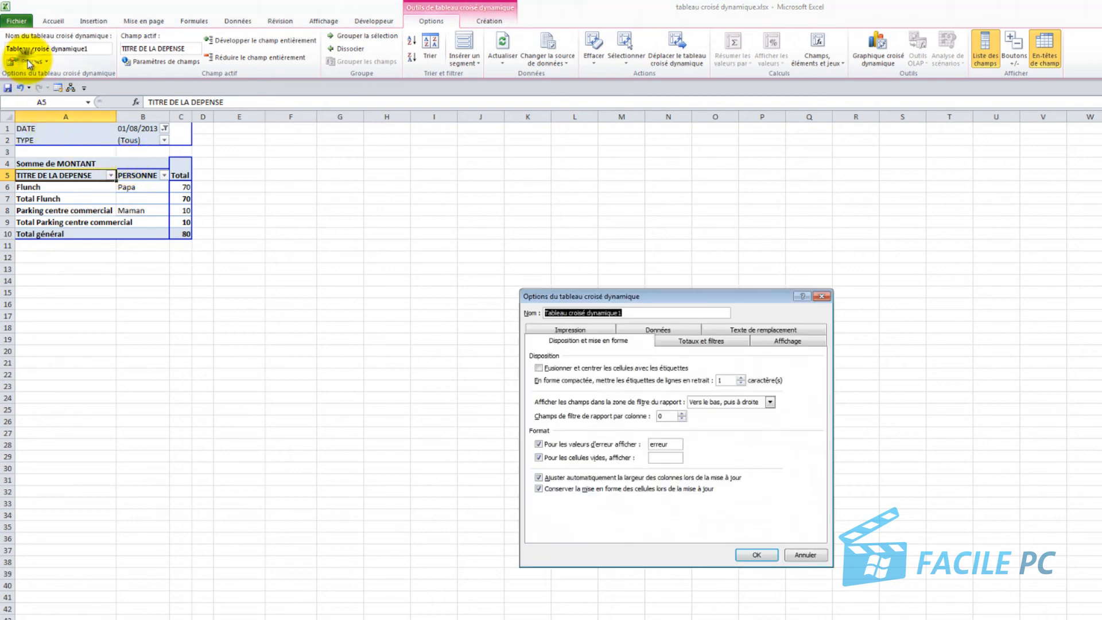
left_click(801, 343)
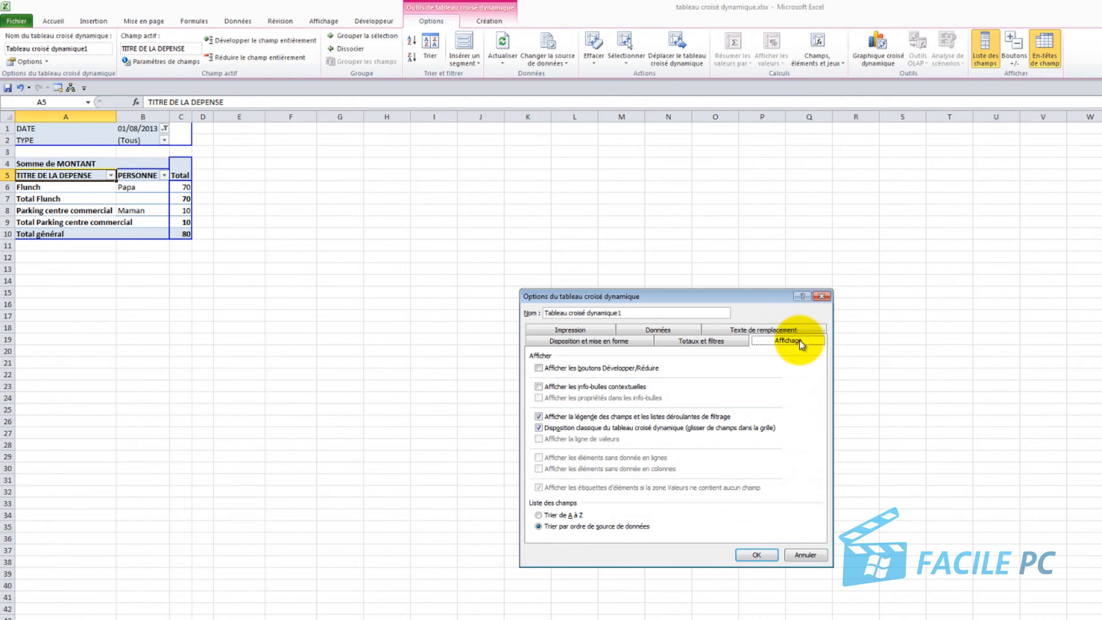
left_click(548, 429)
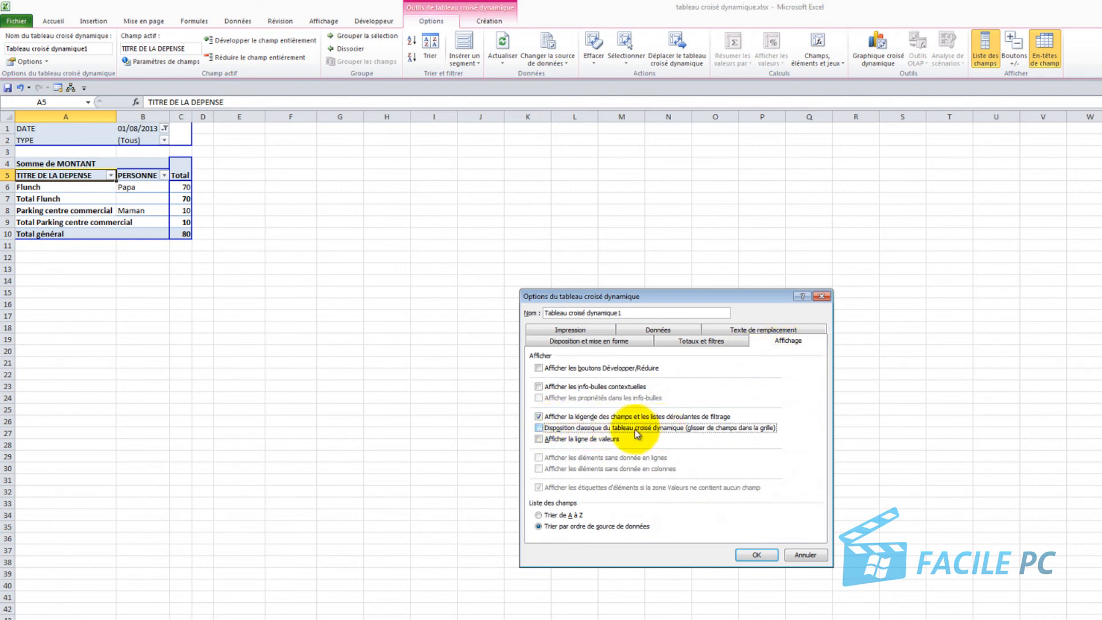
left_click(754, 554)
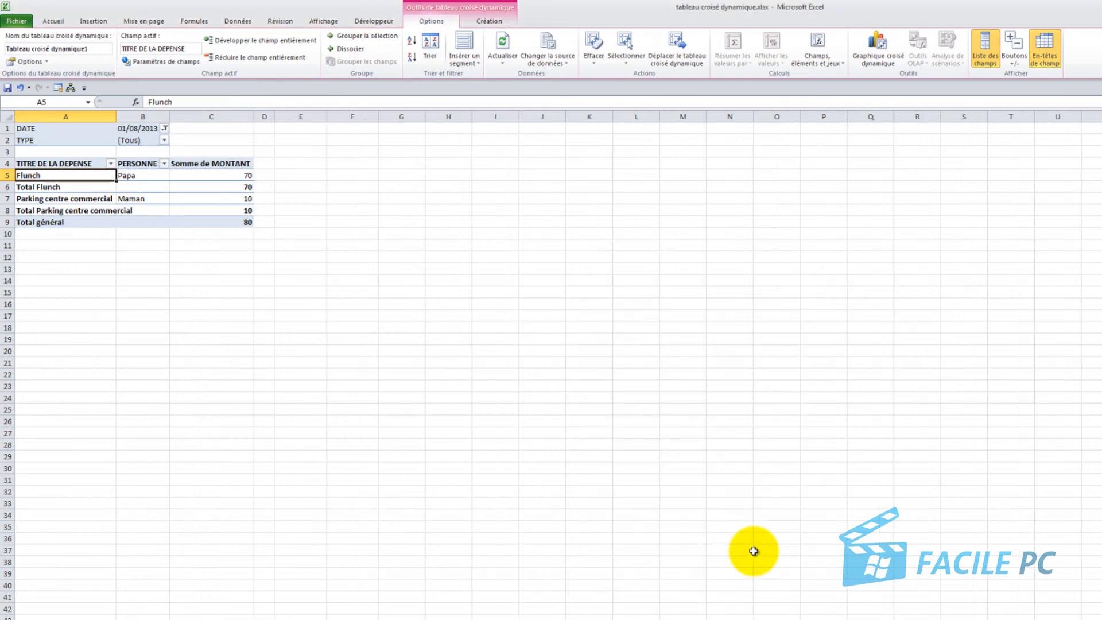
- Open the pivot table options and review the display and printing settings
right_click(26, 176)
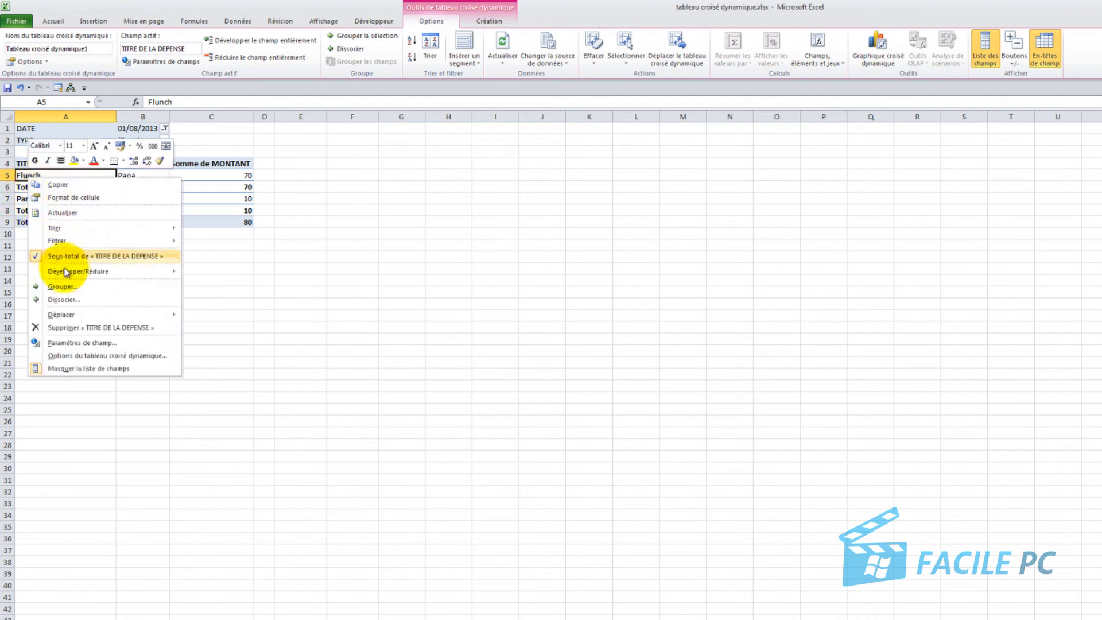
left_click(97, 354)
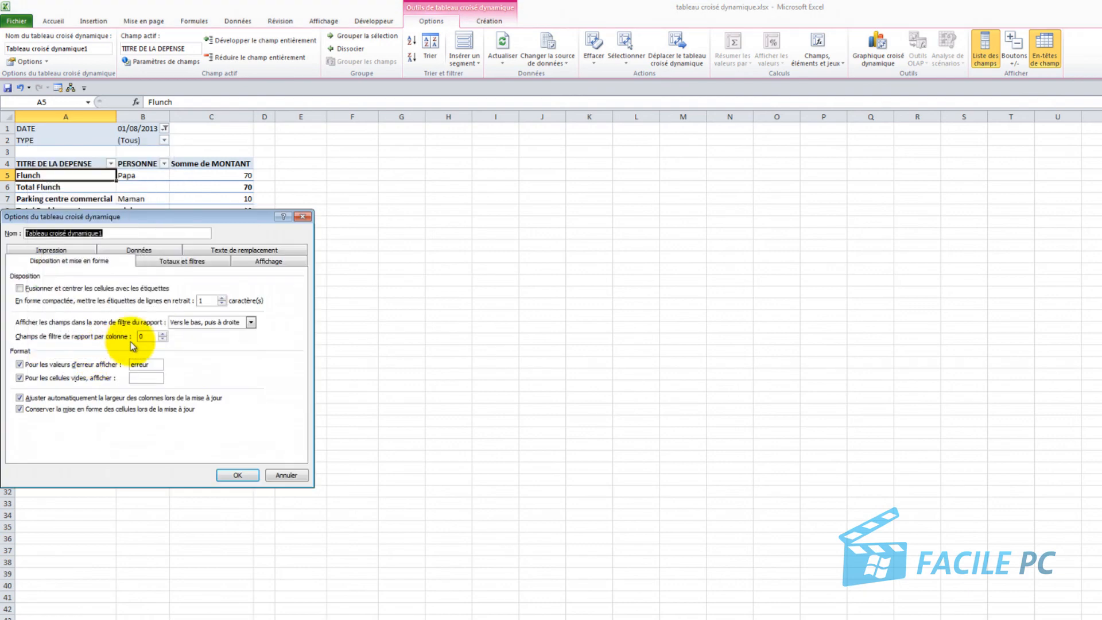
left_click_drag(225, 217, 440, 221)
left_click_drag(568, 200, 571, 200)
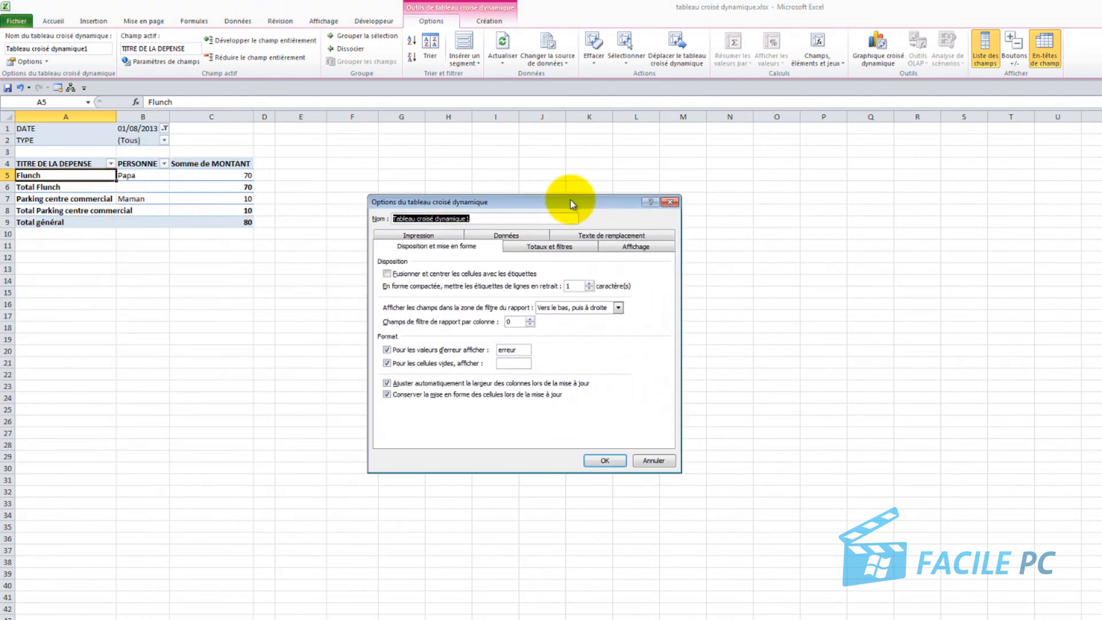
left_click(613, 245)
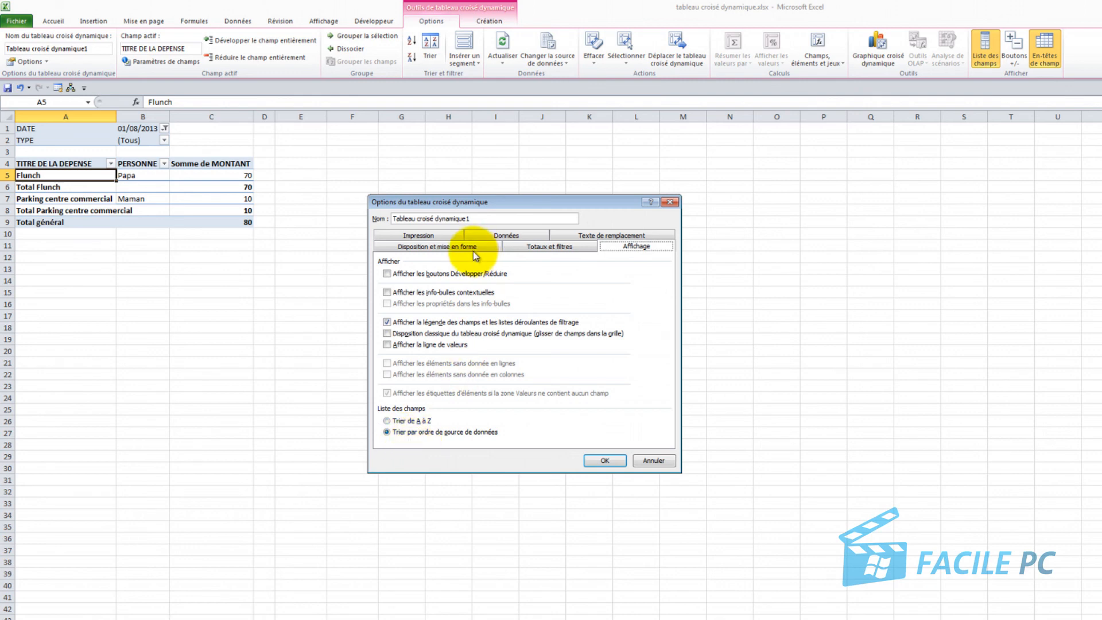
left_click(435, 235)
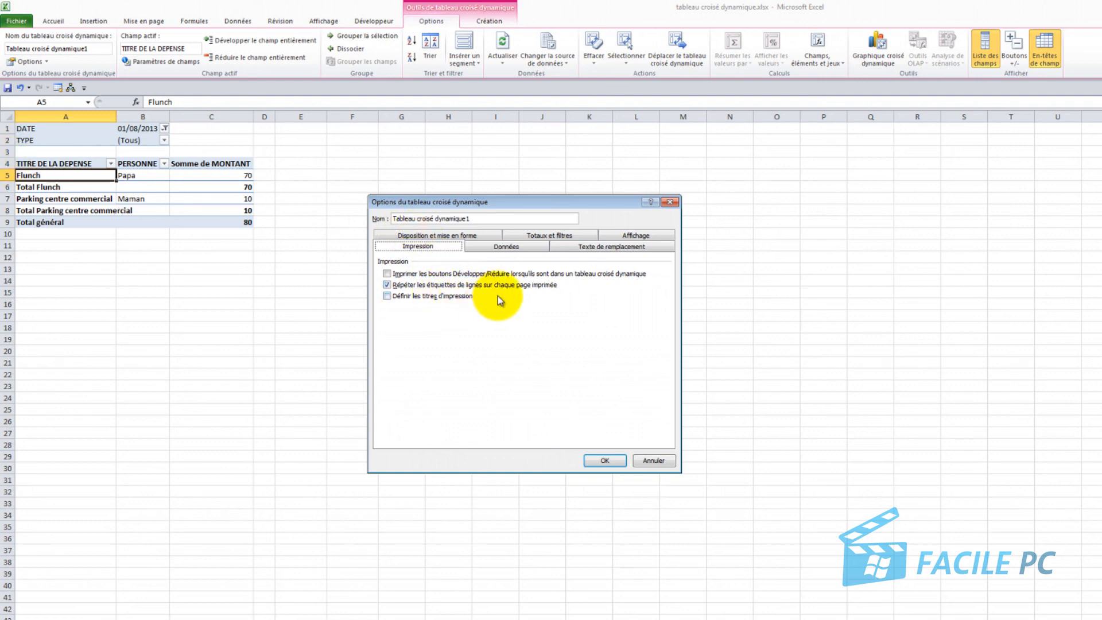
- Try enabling data refresh when the file opens, view the alternative text settings, and close the pivot table options without applying changes
left_click(535, 245)
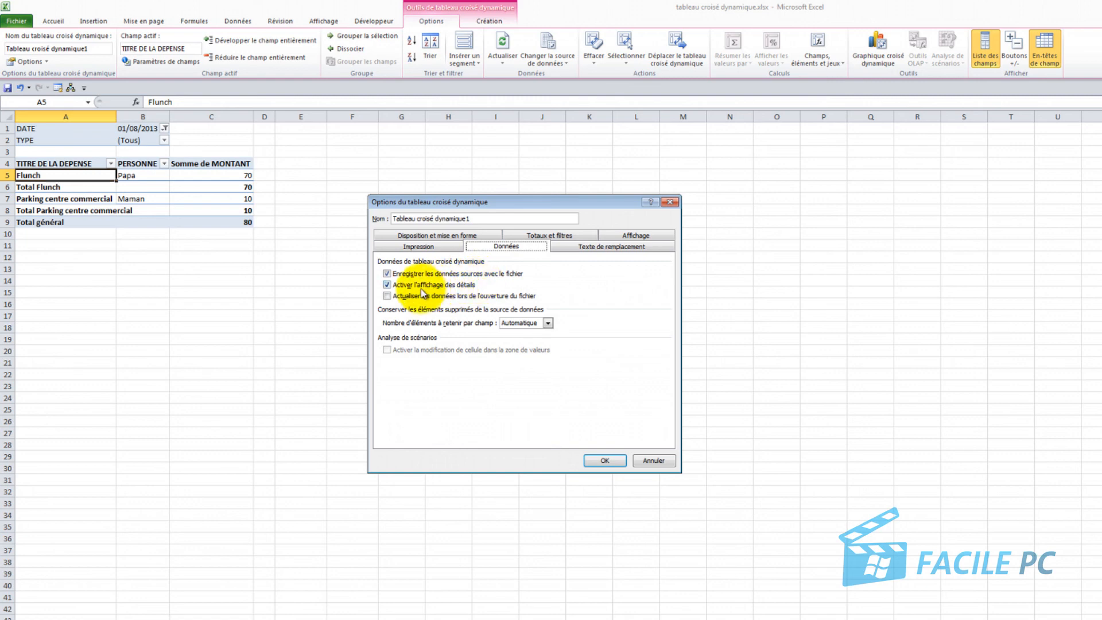
left_click(388, 296)
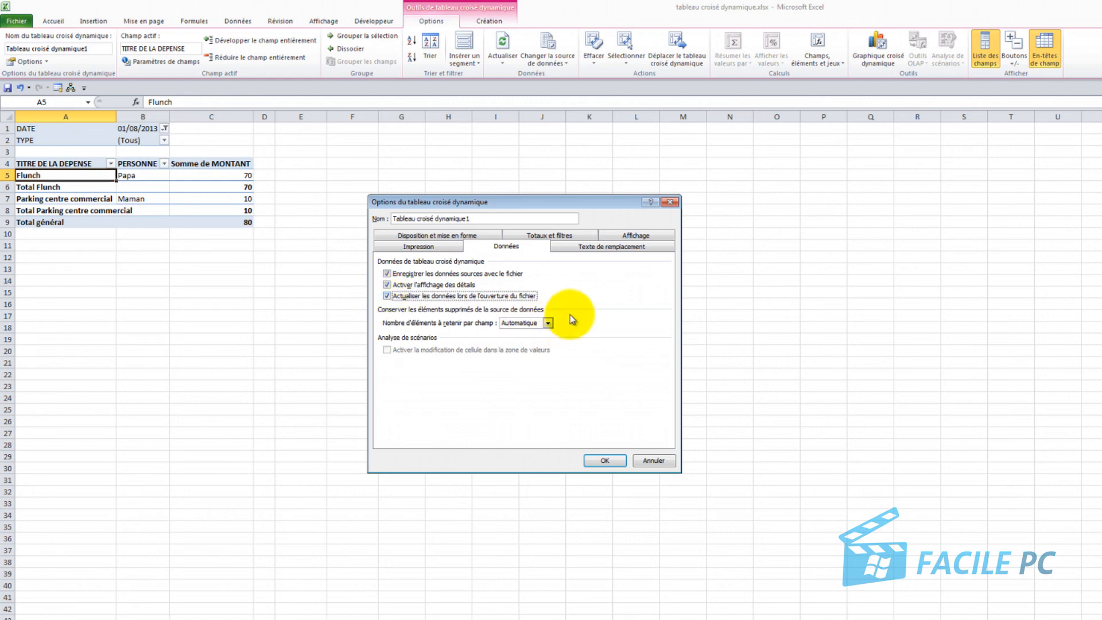
left_click(584, 361)
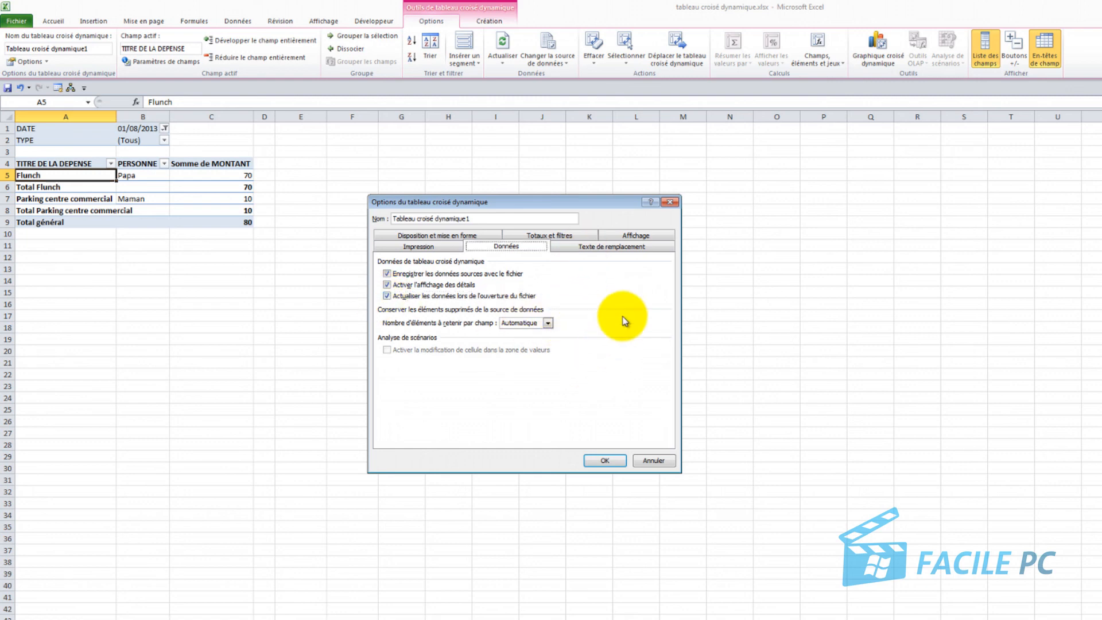
left_click(628, 250)
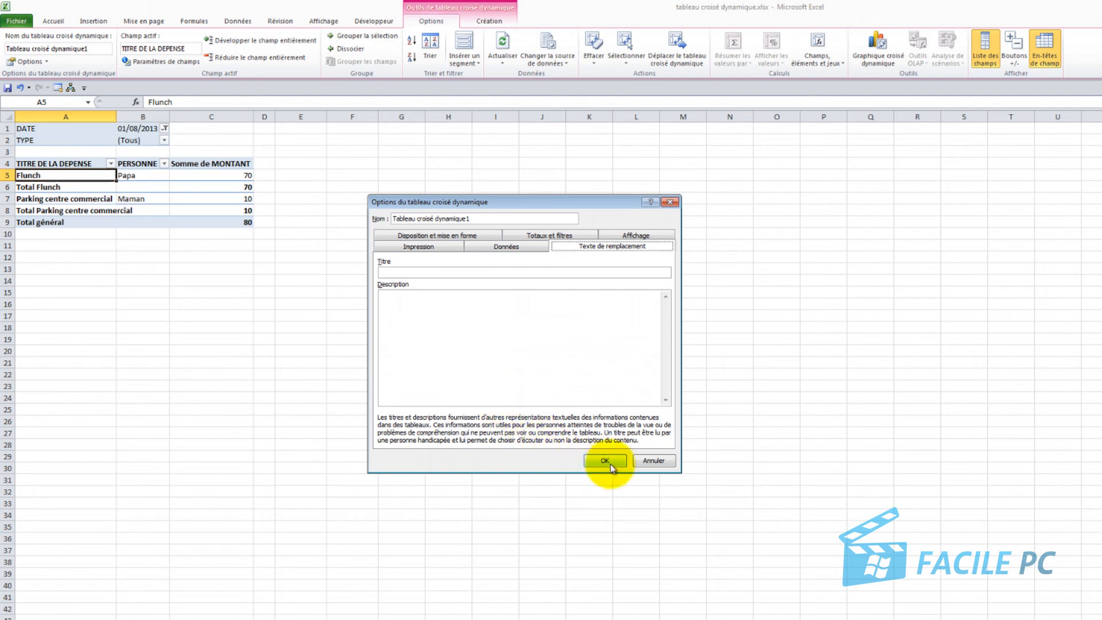
left_click(670, 203)
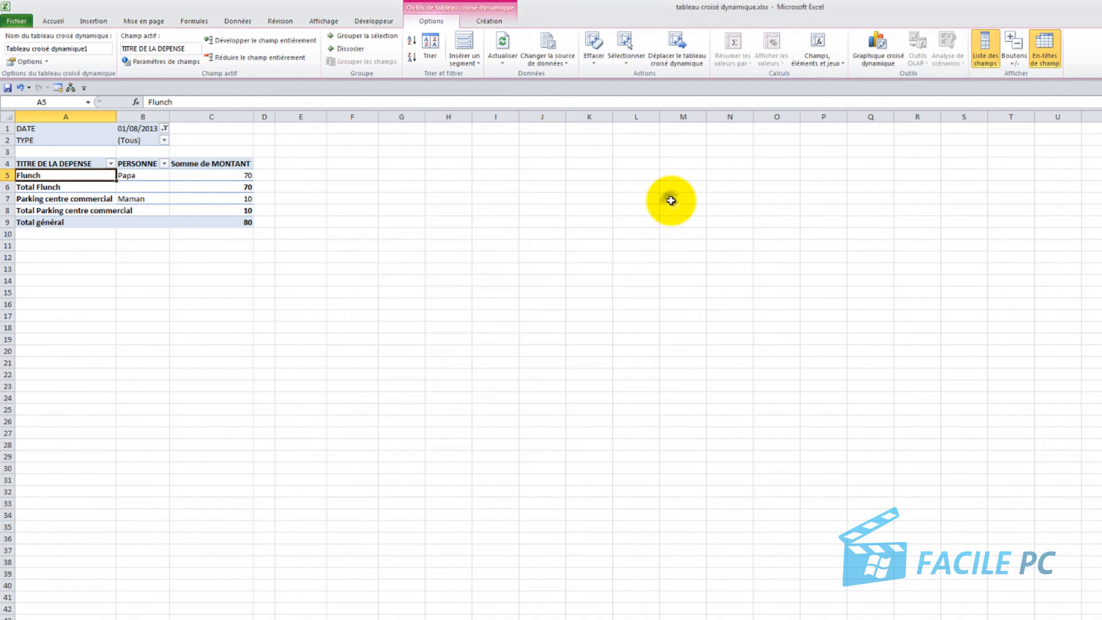